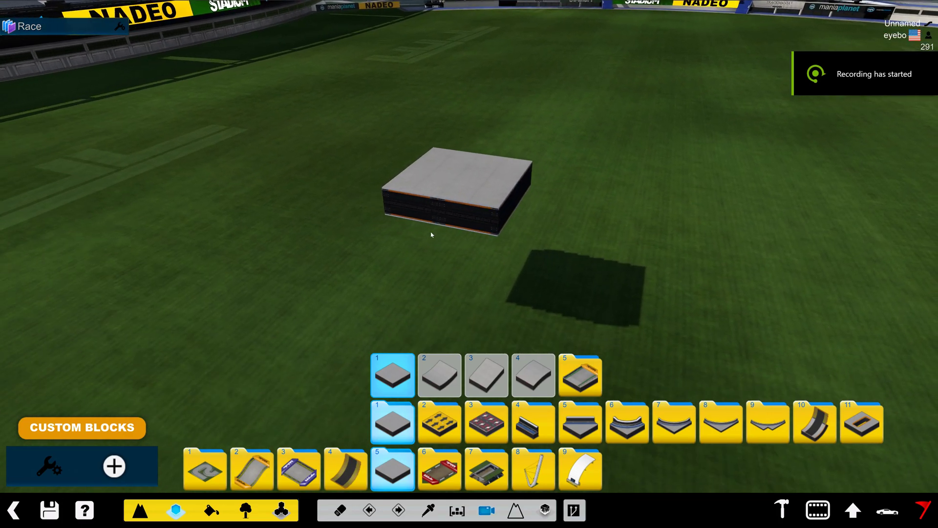
# Place a second platform block level with the first, leaving a gap between the two blocks.
pyautogui.moveTo(415, 253); pyautogui.dragTo(387, 238)
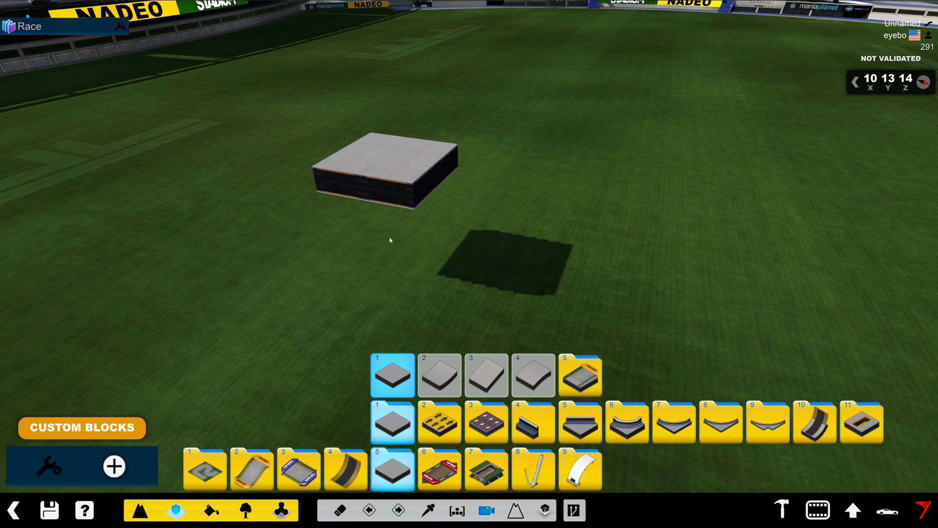
pyautogui.press('Left')
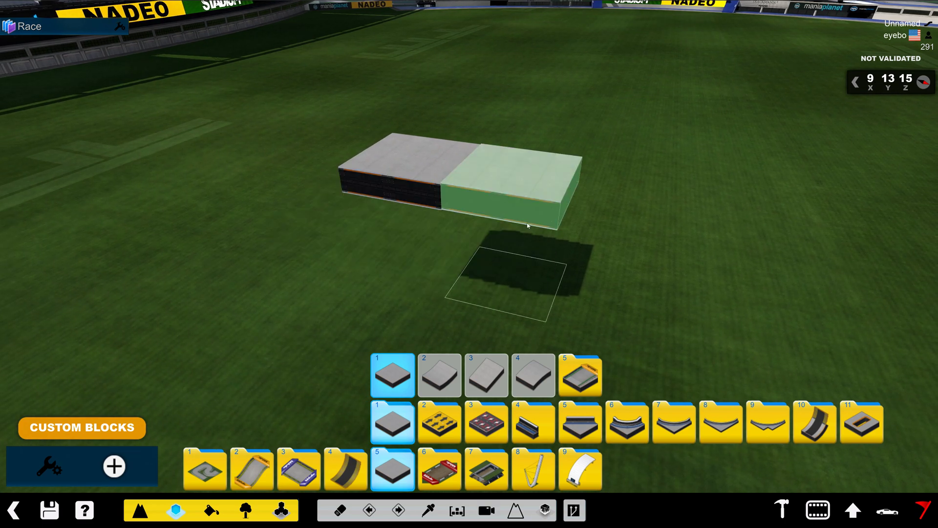
pyautogui.scroll(1, 612, 226)
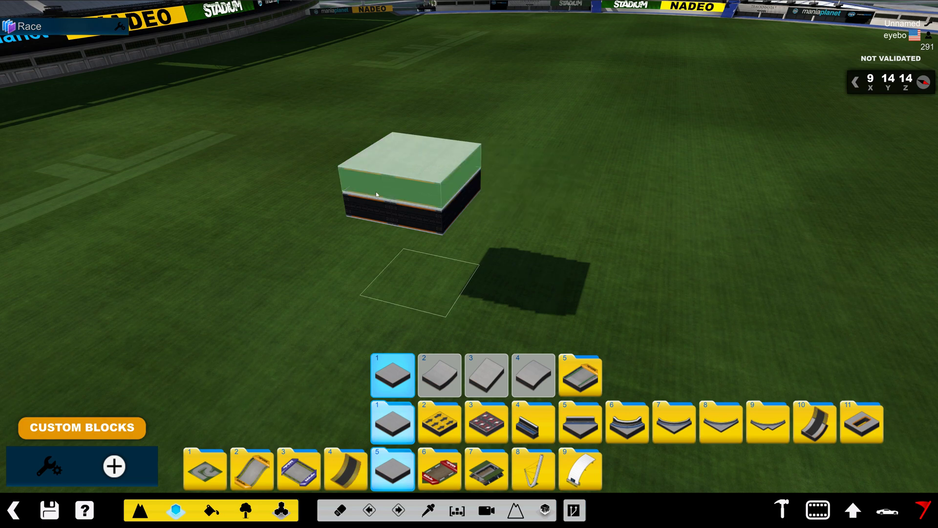
pyautogui.keyDown('alt'); pyautogui.moveTo(455, 234); pyautogui.dragTo(439, 239); pyautogui.keyUp('alt')
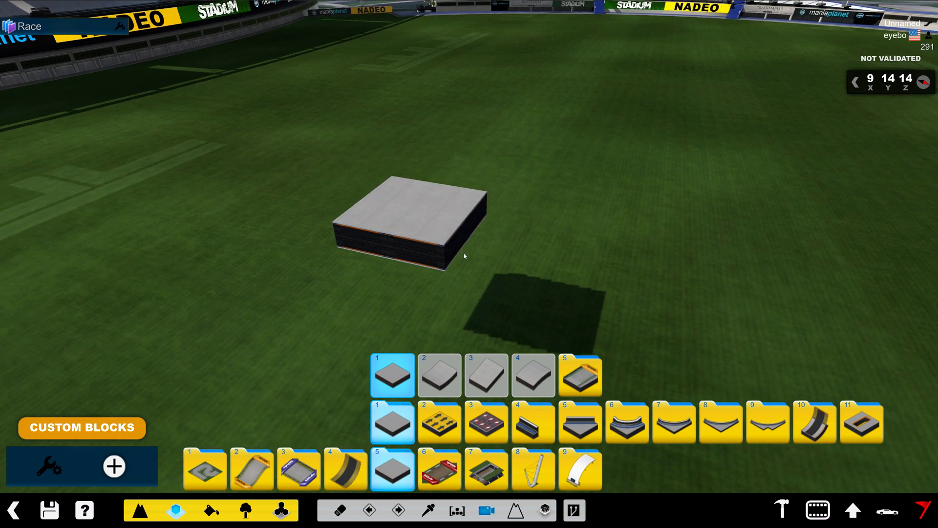
pyautogui.press('Down')
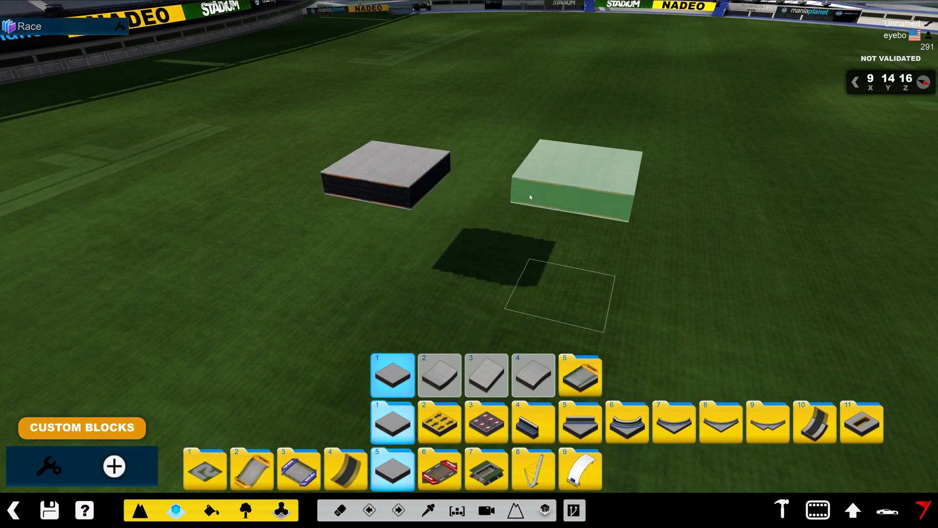
pyautogui.keyDown('alt'); pyautogui.moveTo(463, 188); pyautogui.dragTo(439, 200, button='right'); pyautogui.keyUp('alt')
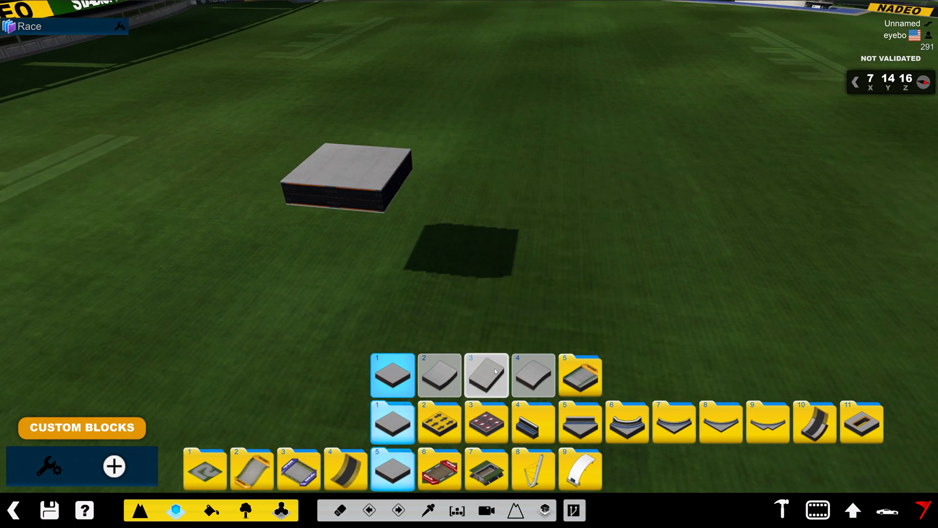
pyautogui.click(561, 190)
pyautogui.keyDown('alt'); pyautogui.moveTo(561, 191); pyautogui.dragTo(472, 192); pyautogui.keyUp('alt')
# Place the curved platform item from the custom items so it joins the two platform blocks.
pyautogui.click(245, 510)
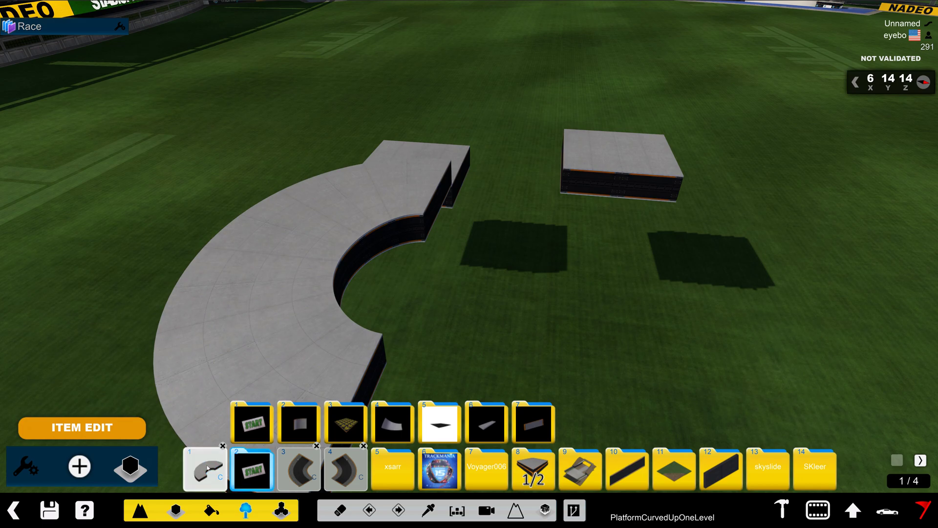
pyautogui.keyDown('alt'); pyautogui.moveTo(421, 204); pyautogui.dragTo(424, 201); pyautogui.keyUp('alt')
pyautogui.keyDown('alt'); pyautogui.moveTo(423, 201); pyautogui.dragTo(532, 224, button='right'); pyautogui.keyUp('alt')
pyautogui.keyDown('alt'); pyautogui.moveTo(532, 225); pyautogui.dragTo(433, 270); pyautogui.keyUp('alt')
pyautogui.click(429, 294)
pyautogui.keyDown('alt'); pyautogui.scroll(3, 429, 293); pyautogui.keyUp('alt')
pyautogui.keyDown('alt'); pyautogui.moveTo(433, 270); pyautogui.dragTo(463, 298, button='right'); pyautogui.keyUp('alt')
pyautogui.keyDown('alt'); pyautogui.moveTo(463, 298); pyautogui.dragTo(490, 289); pyautogui.keyUp('alt')
pyautogui.keyDown('alt'); pyautogui.moveTo(490, 289); pyautogui.dragTo(341, 286, button='right'); pyautogui.keyUp('alt')
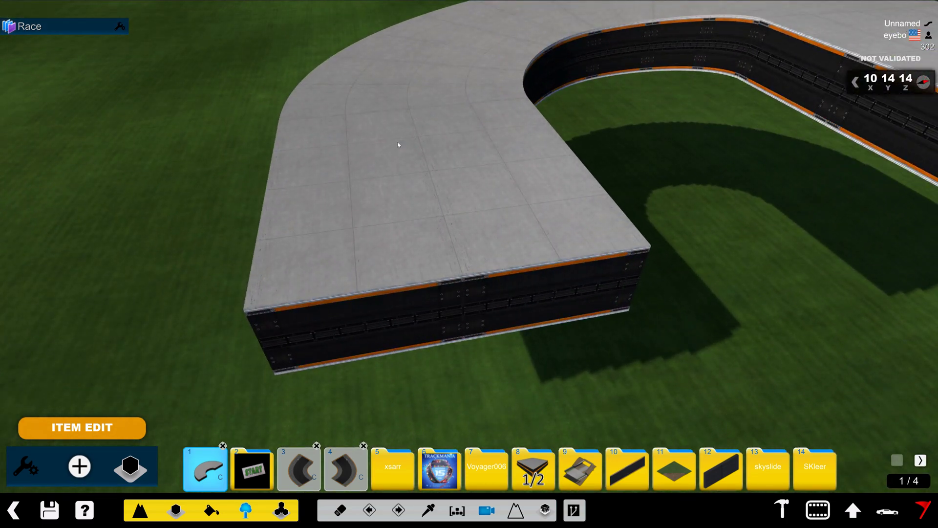
# Erase and re-place the curved platform, and try a half-turned copy one level above it.
pyautogui.keyDown('alt'); pyautogui.moveTo(463, 186); pyautogui.dragTo(435, 216); pyautogui.keyUp('alt')
pyautogui.keyDown('alt'); pyautogui.scroll(-3, 436, 213); pyautogui.keyUp('alt')
pyautogui.press('x')
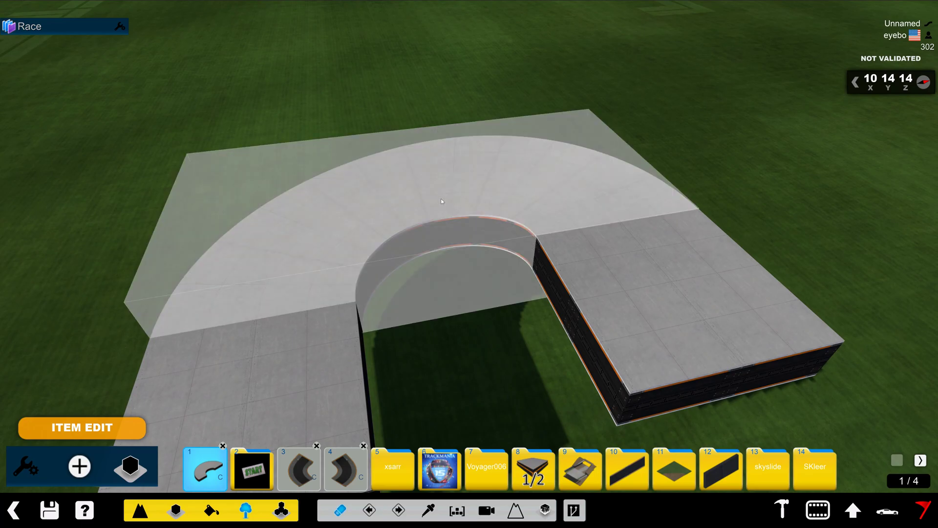
pyautogui.click(401, 156)
pyautogui.press('x')
pyautogui.click(293, 171)
pyautogui.rightClick(459, 230)
pyautogui.rightClick(473, 234)
pyautogui.scroll(1, 518, 223)
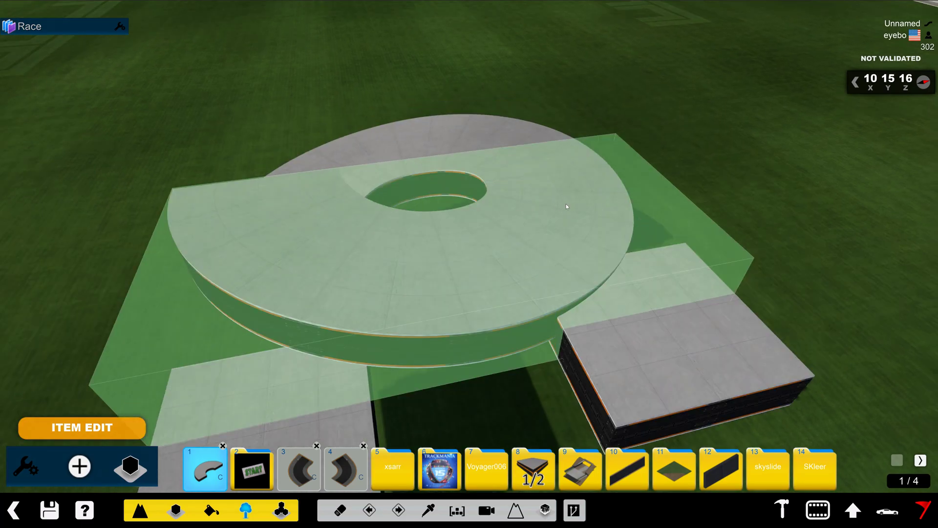
pyautogui.click(566, 205)
# Undo the upper curve and erase the curved platform joining the two blocks.
pyautogui.keyDown('alt'); pyautogui.moveTo(219, 219); pyautogui.dragTo(342, 241, button='right'); pyautogui.keyUp('alt')
pyautogui.hotkey('ctrl', 'z')
pyautogui.press('x')
pyautogui.click(361, 241)
pyautogui.press('x')
# Create an editable item from a platform block and open its mesh for modeling.
pyautogui.keyDown('alt'); pyautogui.moveTo(517, 239); pyautogui.dragTo(418, 236); pyautogui.keyUp('alt')
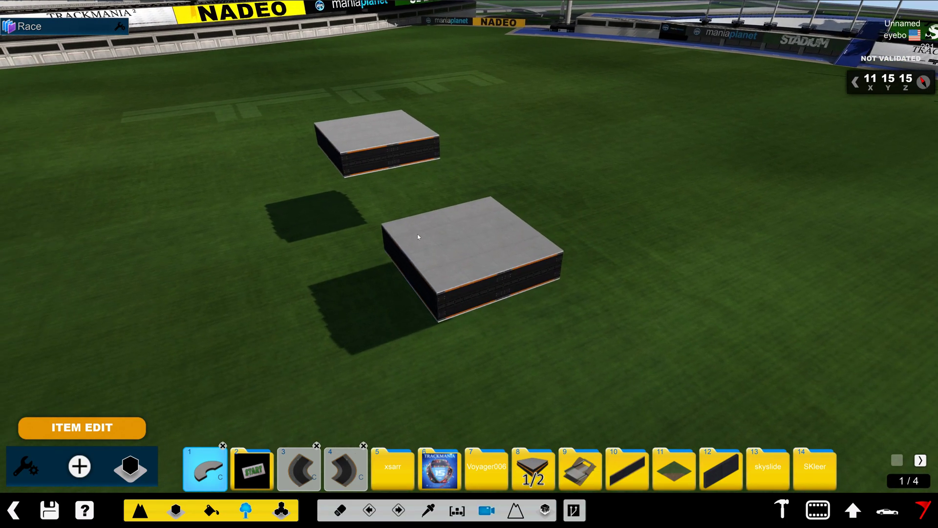
pyautogui.keyDown('alt'); pyautogui.moveTo(419, 236); pyautogui.dragTo(559, 314, button='right'); pyautogui.keyUp('alt')
pyautogui.press('ctrl')
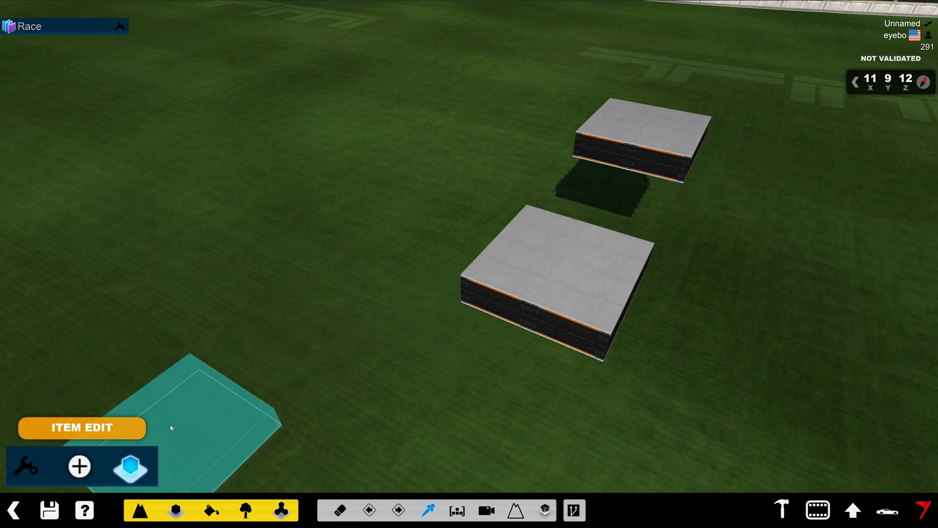
pyautogui.click(535, 287)
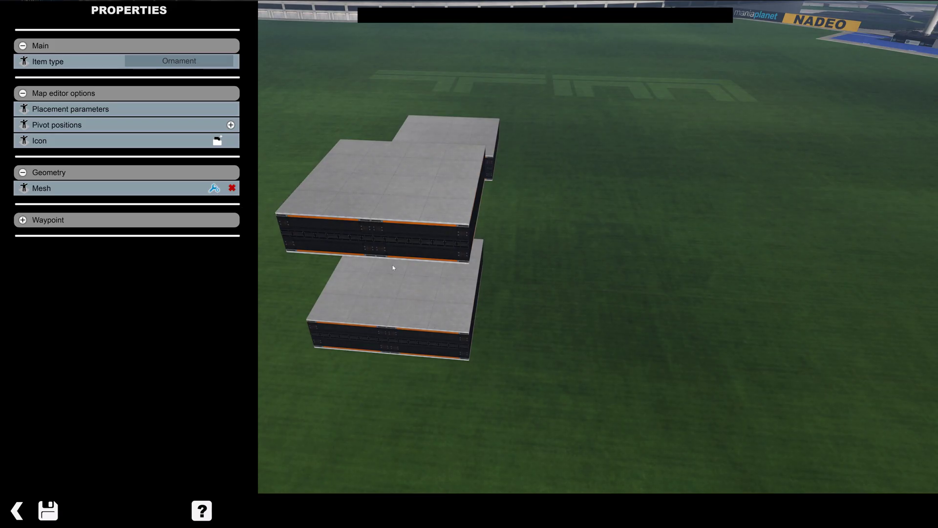
pyautogui.click(213, 188)
pyautogui.scroll(-3, 422, 288)
pyautogui.scroll(1, 409, 286)
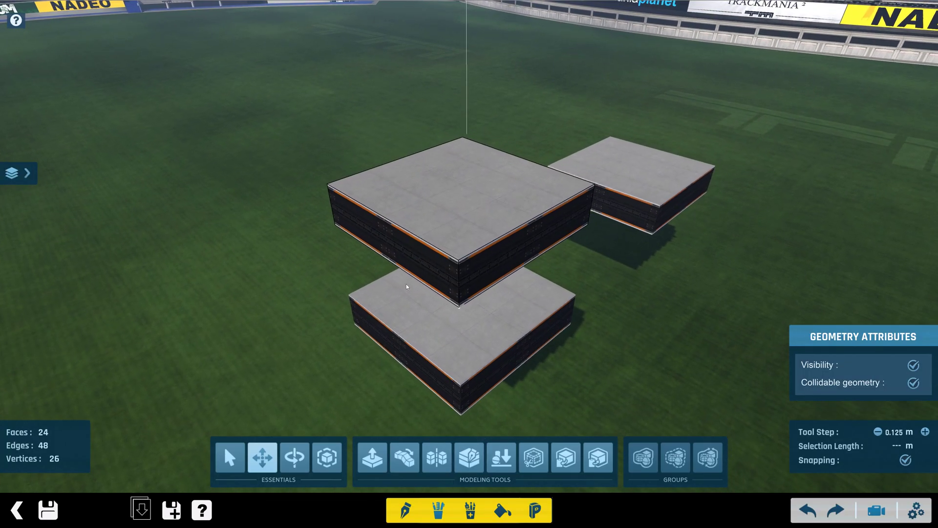
pyautogui.scroll(3, 407, 286)
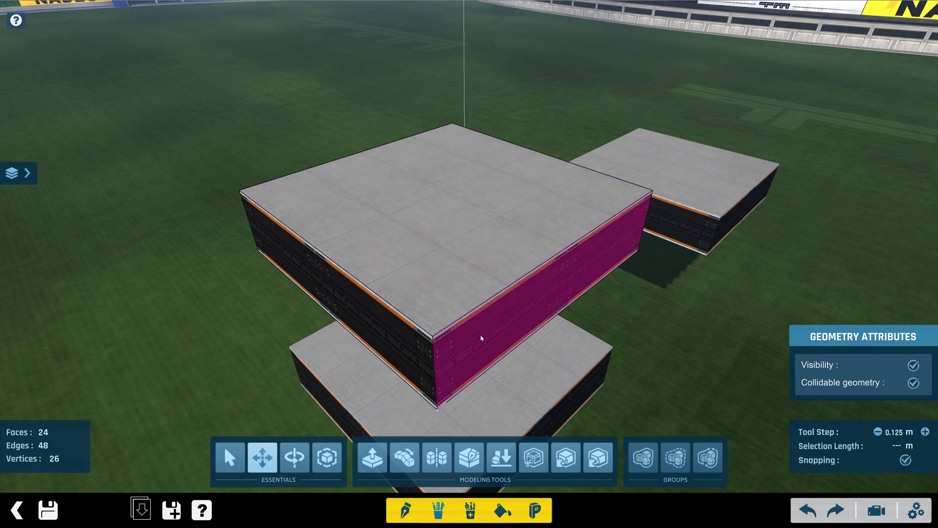
# Cut the two opposite side faces out of the platform mesh.
pyautogui.keyDown('alt'); pyautogui.moveTo(481, 338); pyautogui.dragTo(461, 314, button='right'); pyautogui.keyUp('alt')
pyautogui.keyDown('alt'); pyautogui.moveTo(461, 314); pyautogui.dragTo(419, 295); pyautogui.keyUp('alt')
pyautogui.keyDown('alt'); pyautogui.moveTo(419, 295); pyautogui.dragTo(410, 289, button='right'); pyautogui.keyUp('alt')
pyautogui.click(410, 289)
pyautogui.moveTo(575, 292); pyautogui.dragTo(523, 287, button='right')
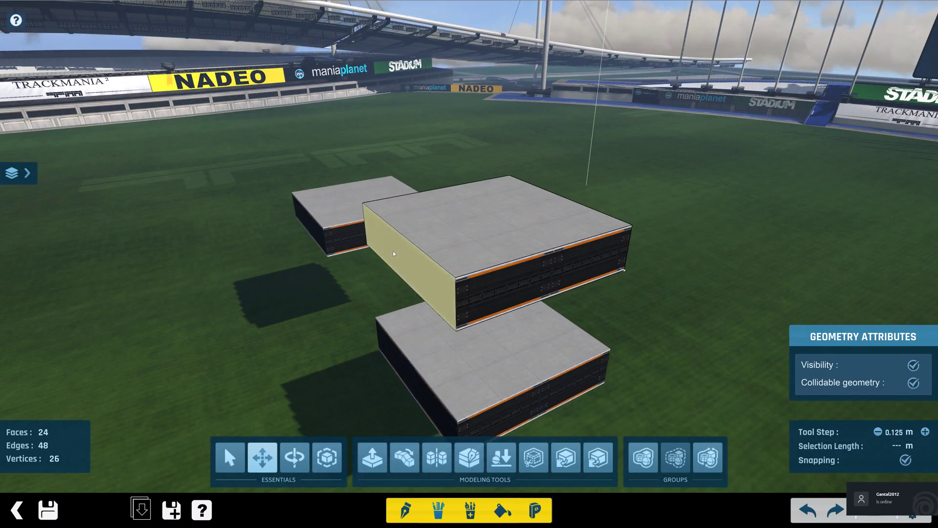
pyautogui.press('Delete')
pyautogui.moveTo(477, 245); pyautogui.dragTo(447, 239, button='right')
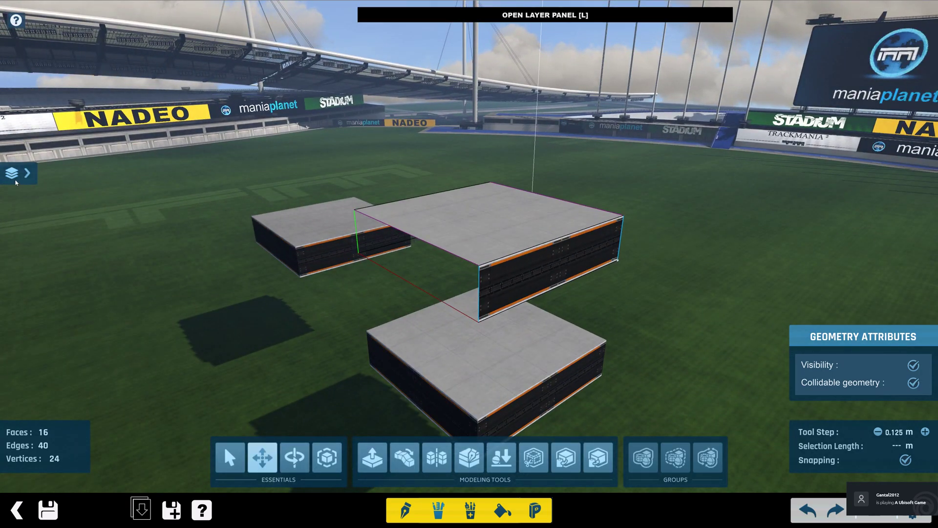
# Put the two cut side faces in place on a new geometry layer cleared of its default cube, using a 0 m tool step.
pyautogui.click(16, 182)
pyautogui.click(20, 377)
pyautogui.click(327, 211)
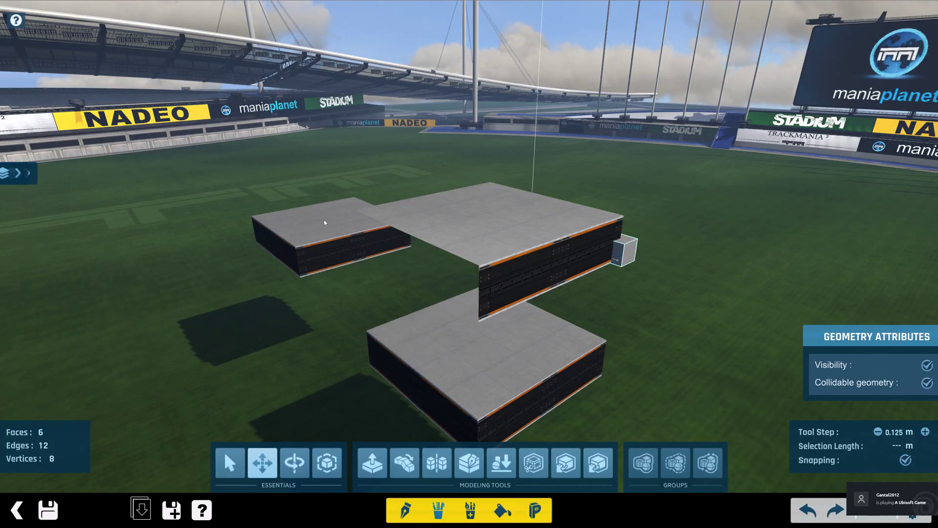
pyautogui.press('Delete')
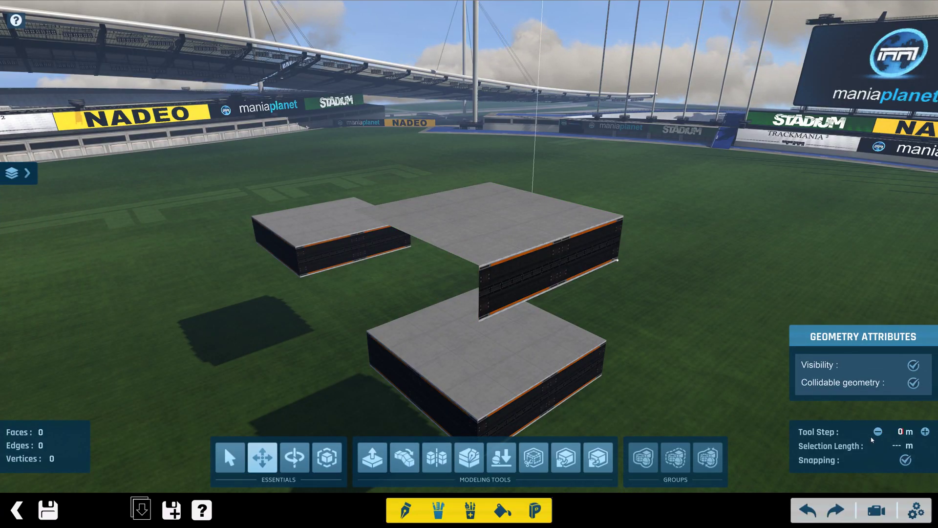
pyautogui.click(447, 317)
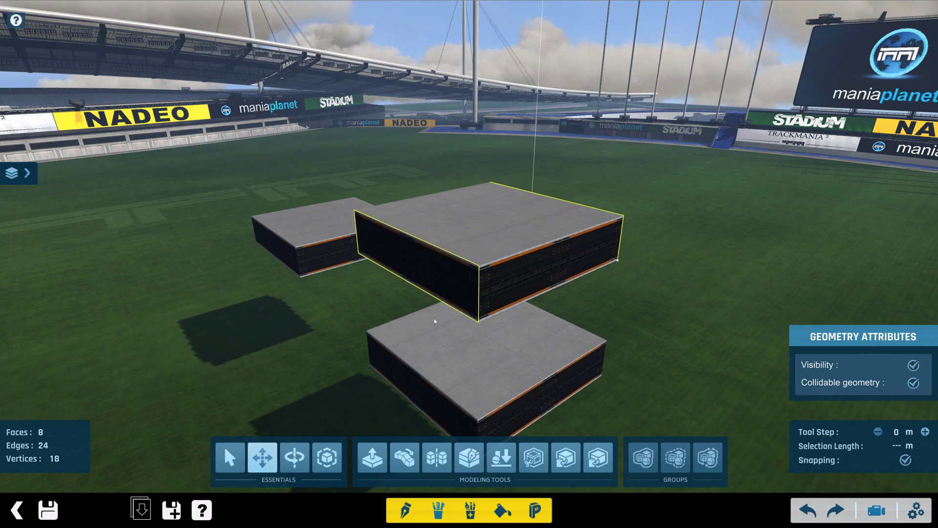
# Return to editing the platform's original geometry layer, with the side-face layer hidden.
pyautogui.keyDown('alt'); pyautogui.moveTo(416, 311); pyautogui.dragTo(508, 243, button='right'); pyautogui.keyUp('alt')
pyautogui.keyDown('alt'); pyautogui.moveTo(461, 321); pyautogui.dragTo(316, 321, button='right'); pyautogui.keyUp('alt')
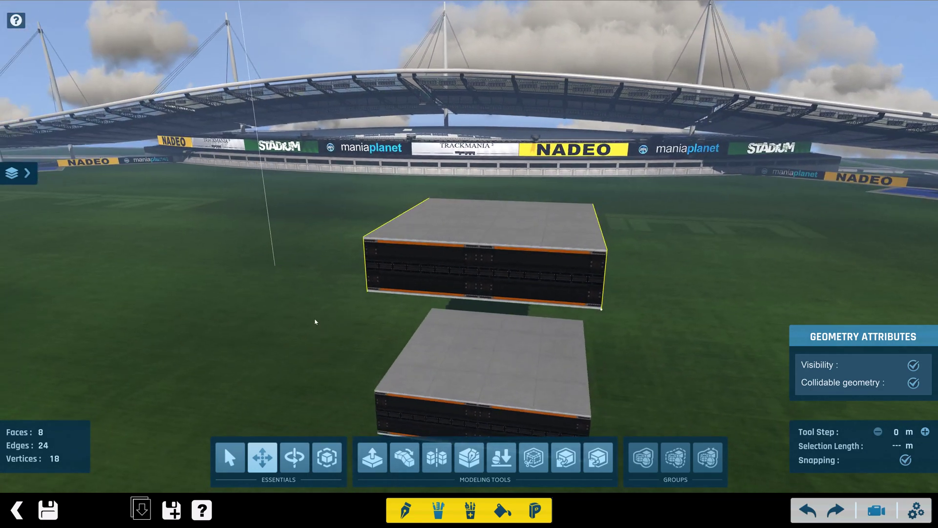
pyautogui.click(24, 184)
pyautogui.click(49, 341)
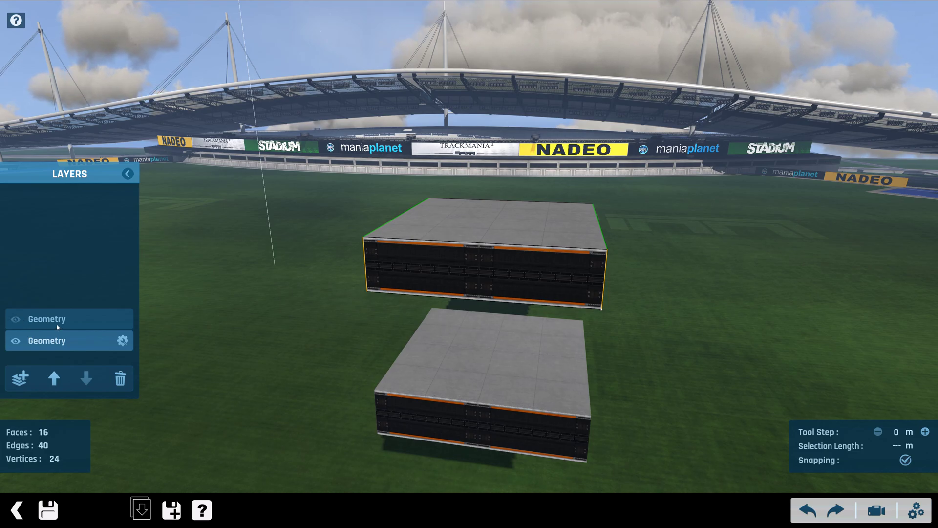
pyautogui.click(122, 341)
pyautogui.moveTo(494, 289); pyautogui.dragTo(511, 299, button='right')
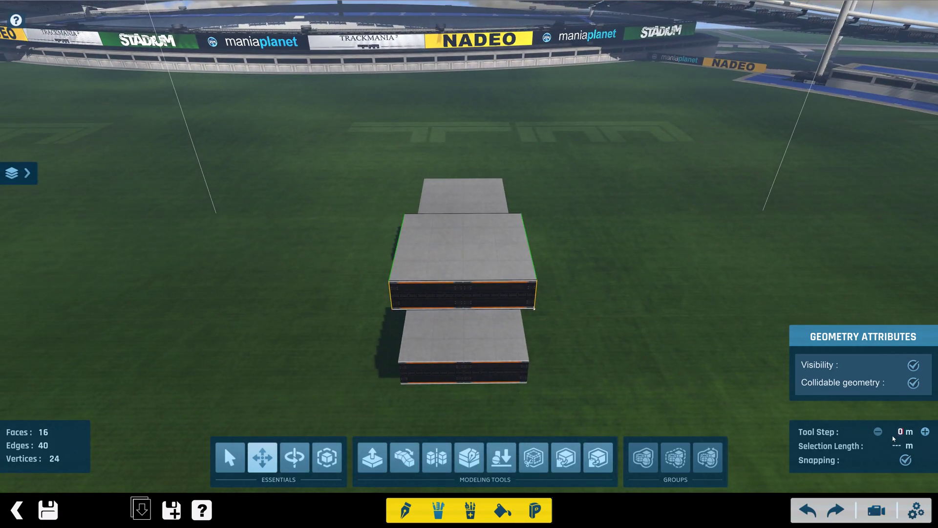
# Duplicate the open platform section four times in a row toward one side, using a 32 m tool step.
pyautogui.press('Down')
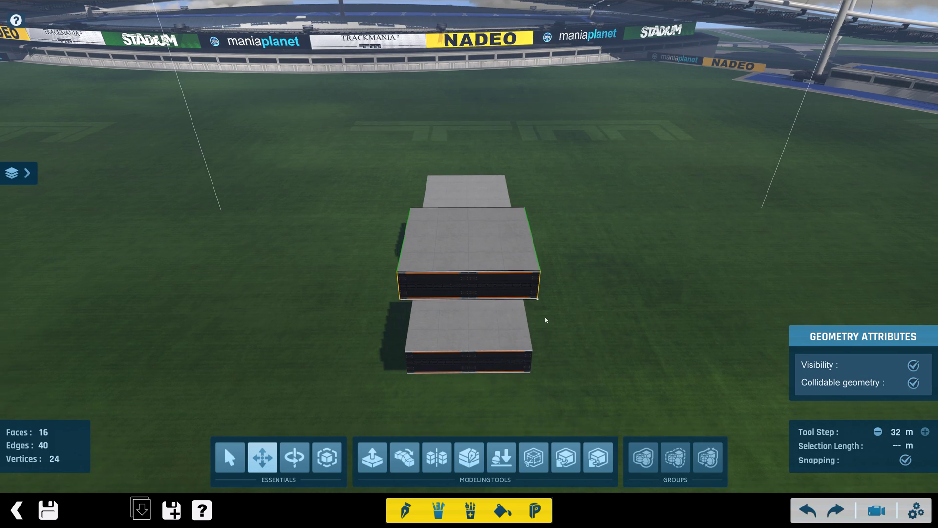
pyautogui.press('Left')
pyautogui.click(525, 301)
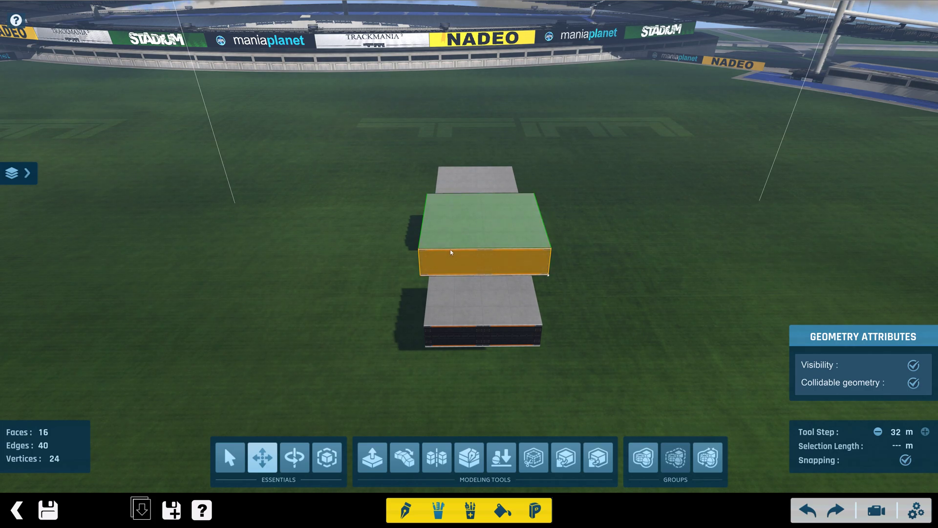
pyautogui.keyDown('alt'); pyautogui.moveTo(444, 259); pyautogui.dragTo(505, 238); pyautogui.keyUp('alt')
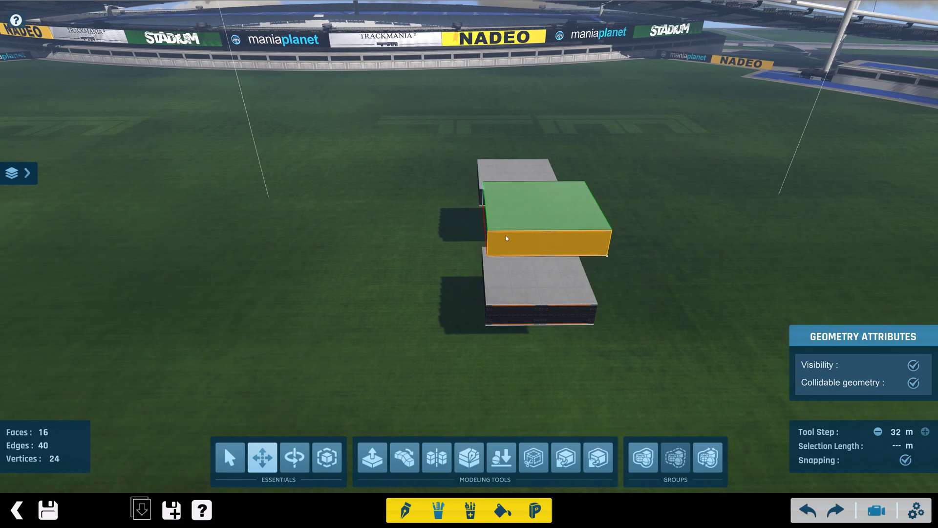
pyautogui.keyDown('alt'); pyautogui.moveTo(505, 238); pyautogui.dragTo(523, 241, button='right'); pyautogui.keyUp('alt')
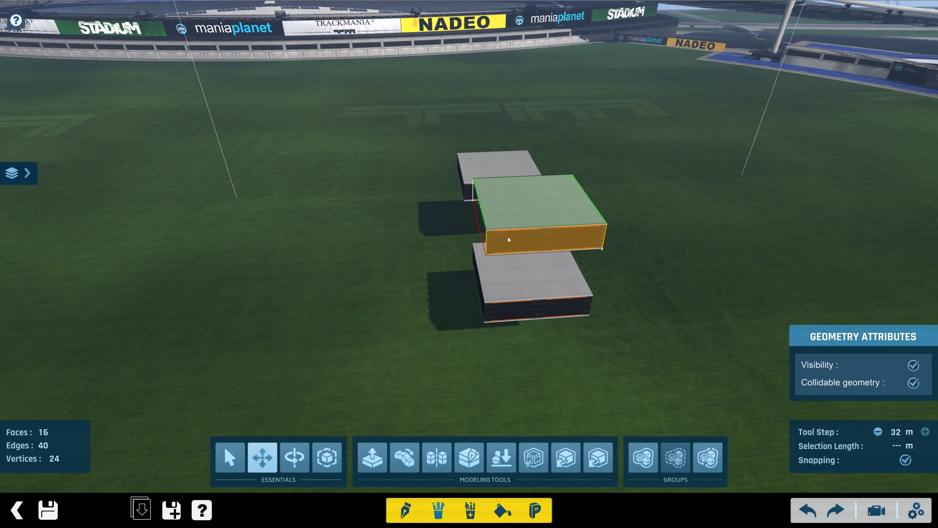
pyautogui.keyDown('shift'); pyautogui.moveTo(458, 233); pyautogui.dragTo(298, 238); pyautogui.keyUp('shift')
pyautogui.keyDown('alt'); pyautogui.moveTo(342, 239); pyautogui.dragTo(586, 190); pyautogui.keyUp('alt')
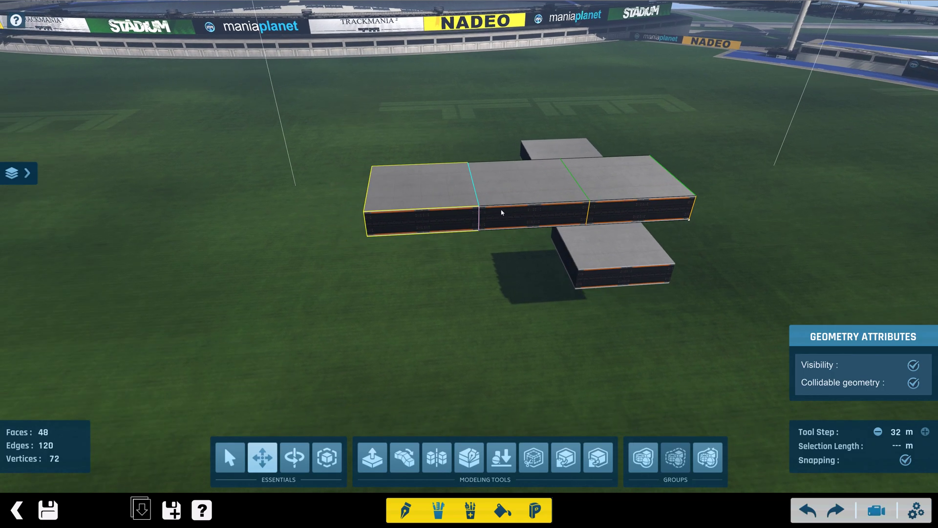
pyautogui.keyDown('shift'); pyautogui.moveTo(471, 203); pyautogui.dragTo(435, 211); pyautogui.keyUp('shift')
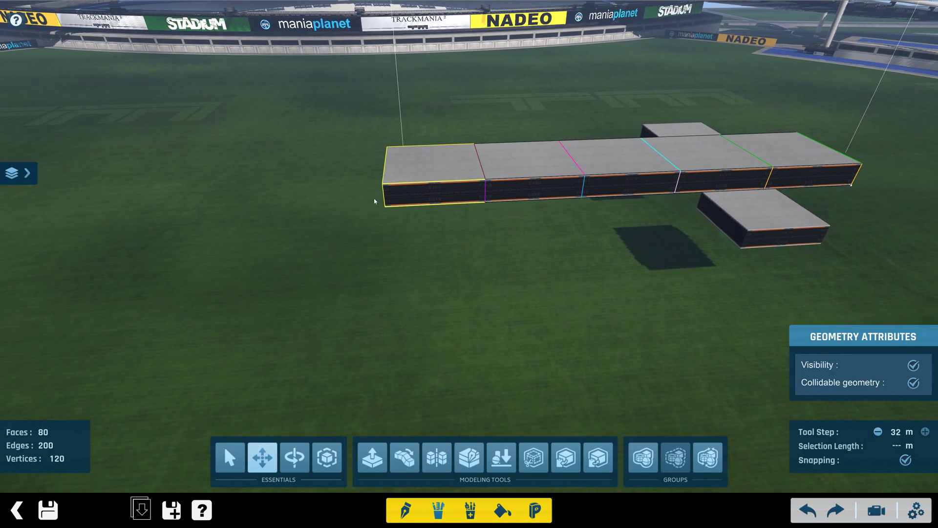
pyautogui.keyDown('alt'); pyautogui.moveTo(654, 194); pyautogui.dragTo(566, 189); pyautogui.keyUp('alt')
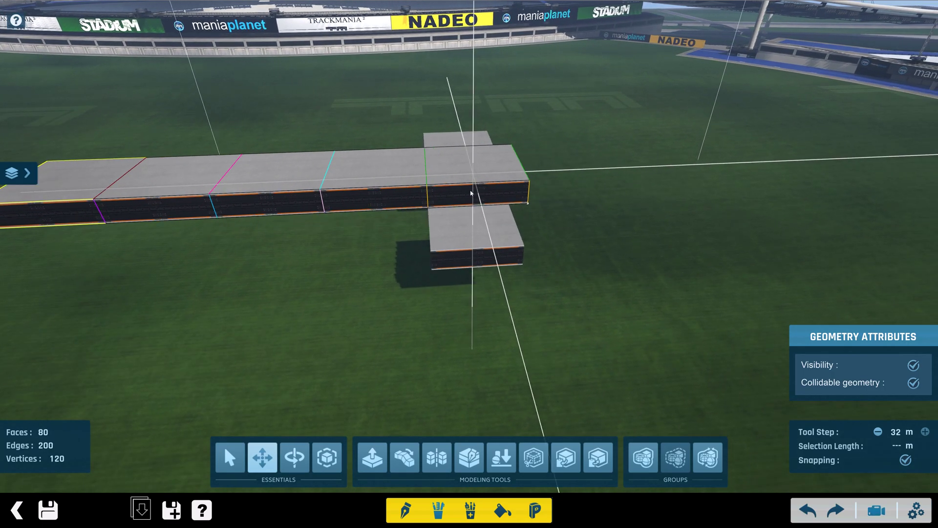
# Extend the row with five more duplicated sections on the opposite side, making ten in total.
pyautogui.moveTo(565, 189); pyautogui.dragTo(379, 235, button='right')
pyautogui.moveTo(379, 234); pyautogui.dragTo(503, 187)
pyautogui.moveTo(574, 195); pyautogui.dragTo(599, 194)
pyautogui.moveTo(658, 188); pyautogui.dragTo(683, 187)
pyautogui.press('Right')
pyautogui.moveTo(537, 191); pyautogui.dragTo(639, 179)
pyautogui.scroll(-3, 308, 261)
pyautogui.moveTo(309, 261); pyautogui.dragTo(569, 208, button='right')
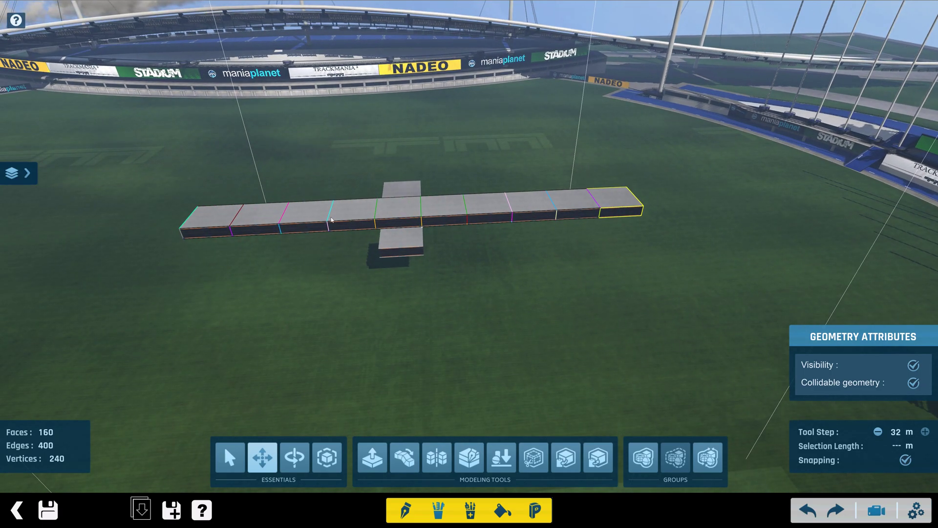
# Select the whole ten-section row and scale it along its length to the width of a single platform block.
pyautogui.moveTo(274, 259); pyautogui.dragTo(474, 389, button='right')
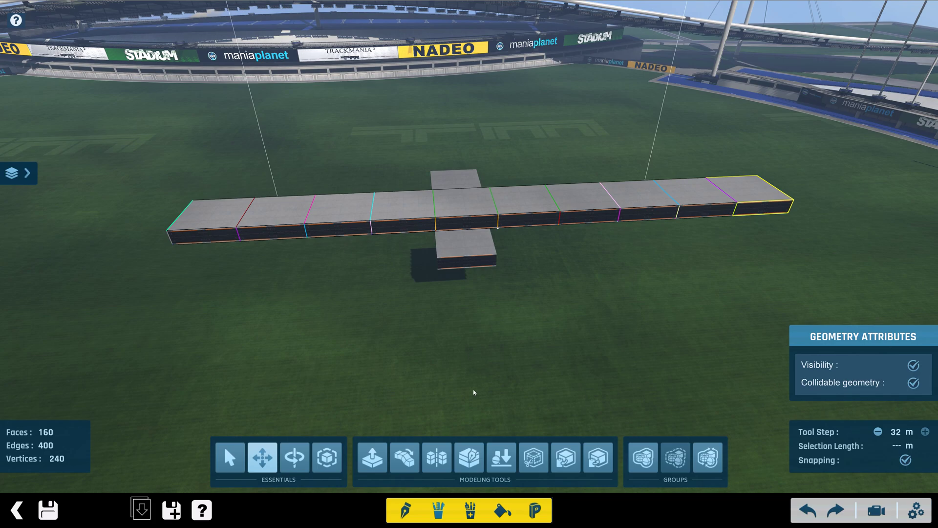
pyautogui.moveTo(427, 316); pyautogui.dragTo(543, 320, button='right')
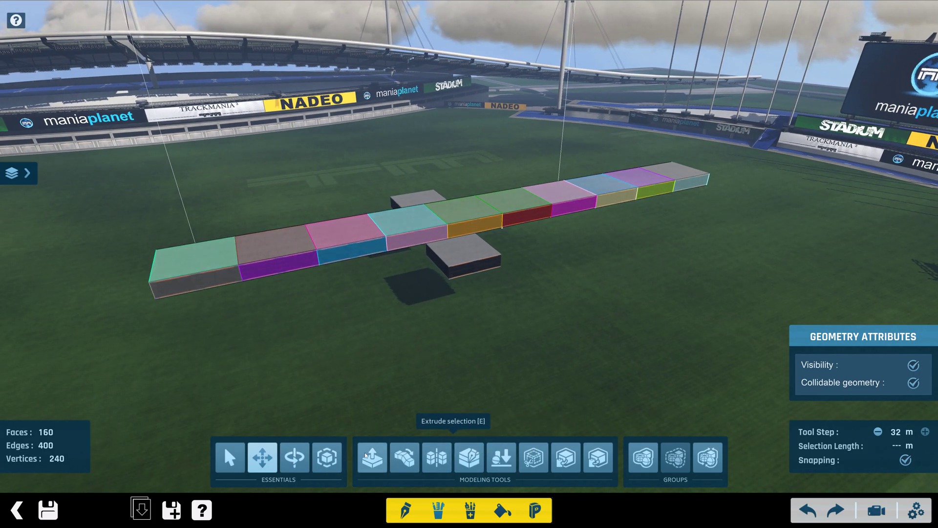
pyautogui.click(329, 456)
pyautogui.moveTo(357, 266); pyautogui.dragTo(512, 313, button='right')
pyautogui.moveTo(580, 387); pyautogui.dragTo(572, 342, button='right')
pyautogui.moveTo(412, 279); pyautogui.dragTo(759, 205)
pyautogui.moveTo(758, 206); pyautogui.dragTo(347, 312, button='right')
pyautogui.scroll(-3, 344, 317)
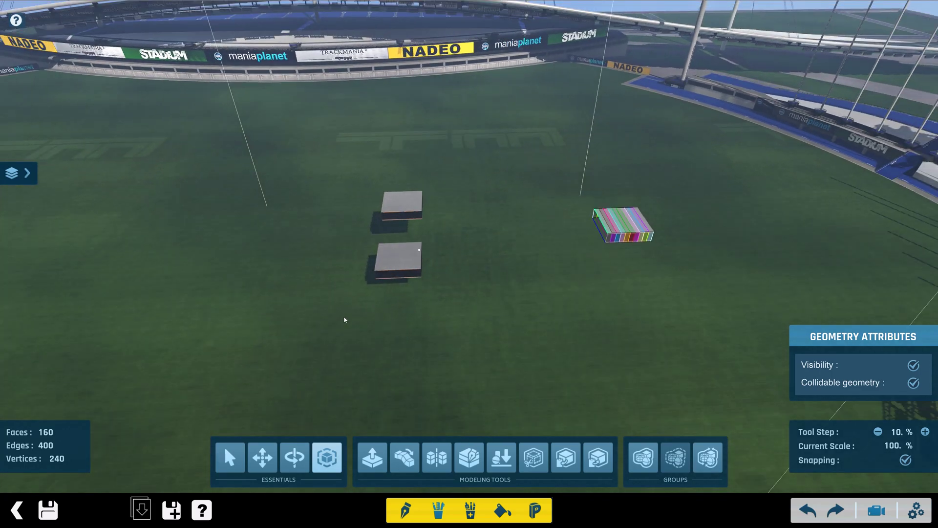
# Move the compressed ten-strip platform back to the original block position between the two reference platforms.
pyautogui.click(248, 471)
pyautogui.moveTo(617, 232); pyautogui.dragTo(492, 373)
pyautogui.scroll(5, 320, 327)
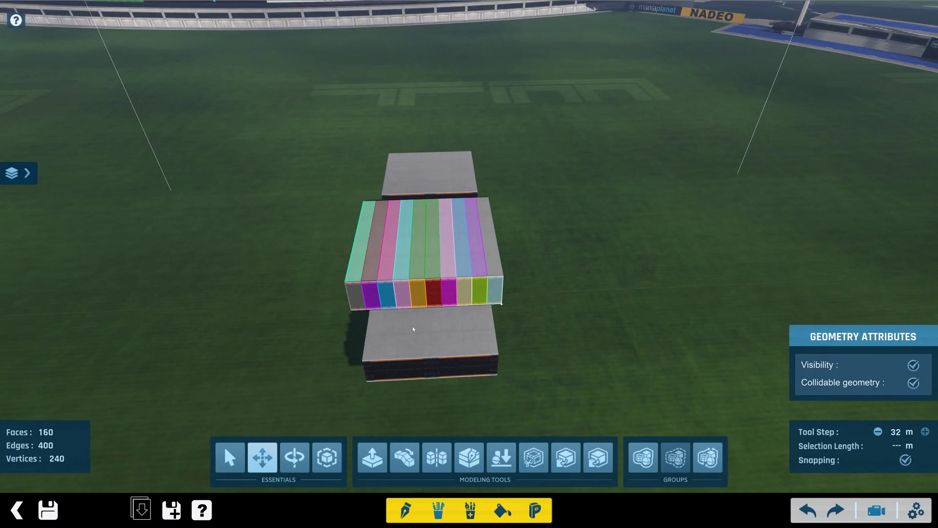
# Merge the ten selected platform strips into one group so they form a single mesh.
pyautogui.keyDown('alt'); pyautogui.moveTo(406, 329); pyautogui.dragTo(433, 317, button='right'); pyautogui.keyUp('alt')
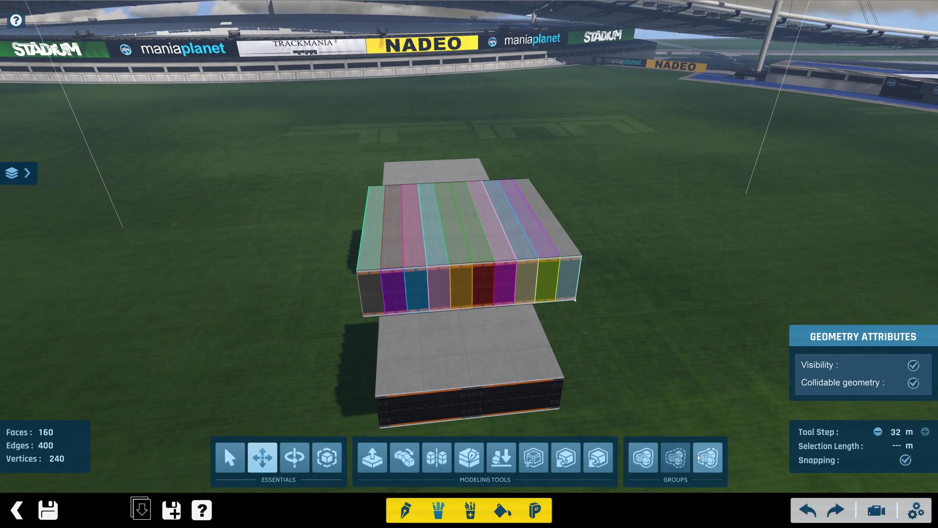
pyautogui.click(708, 458)
pyautogui.scroll(4, 498, 325)
pyautogui.scroll(5, 499, 325)
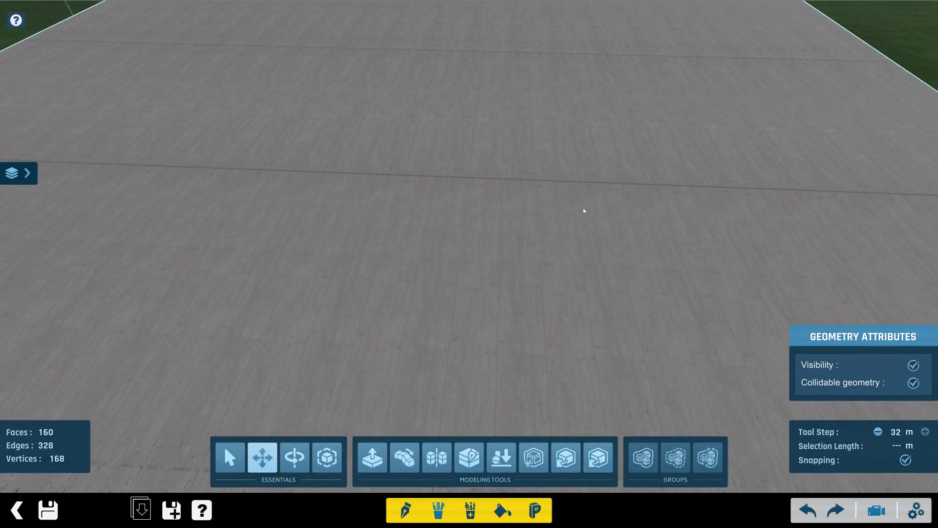
pyautogui.scroll(-5, 437, 295)
# Switch to face selection and select all top faces of the merged platform.
pyautogui.press('KP_2')
pyautogui.press('KP_8')
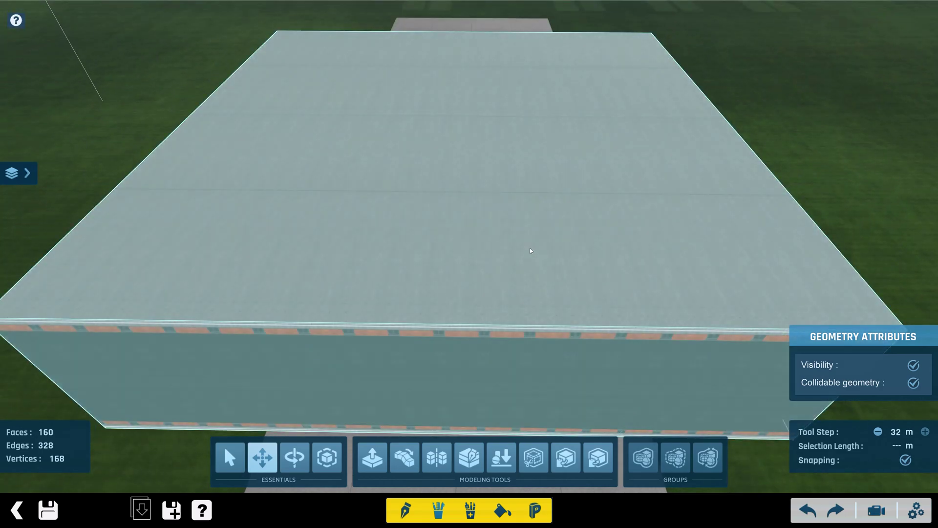
pyautogui.click(504, 250)
pyautogui.doubleClick(483, 247)
pyautogui.keyDown('alt'); pyautogui.moveTo(479, 247); pyautogui.dragTo(456, 243, button='right'); pyautogui.keyUp('alt')
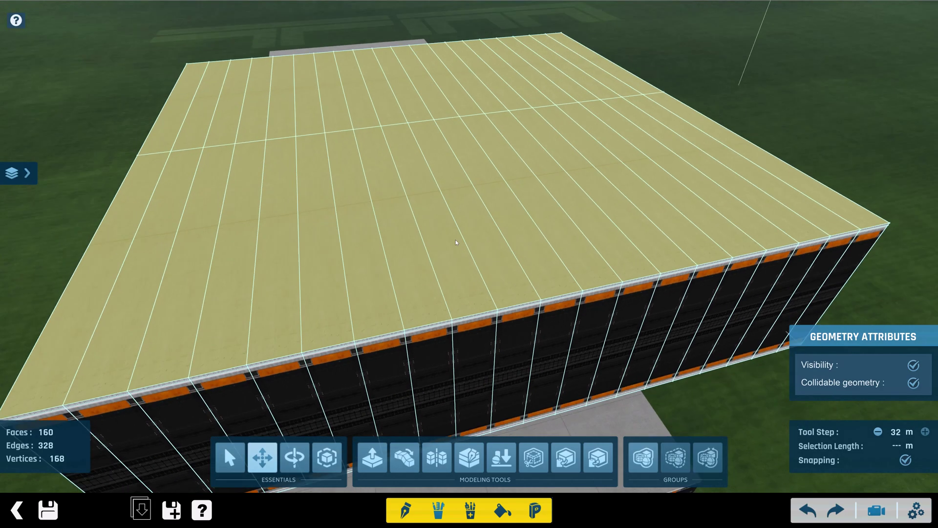
pyautogui.scroll(-2, 456, 244)
pyautogui.click(456, 247)
pyautogui.scroll(-4, 456, 250)
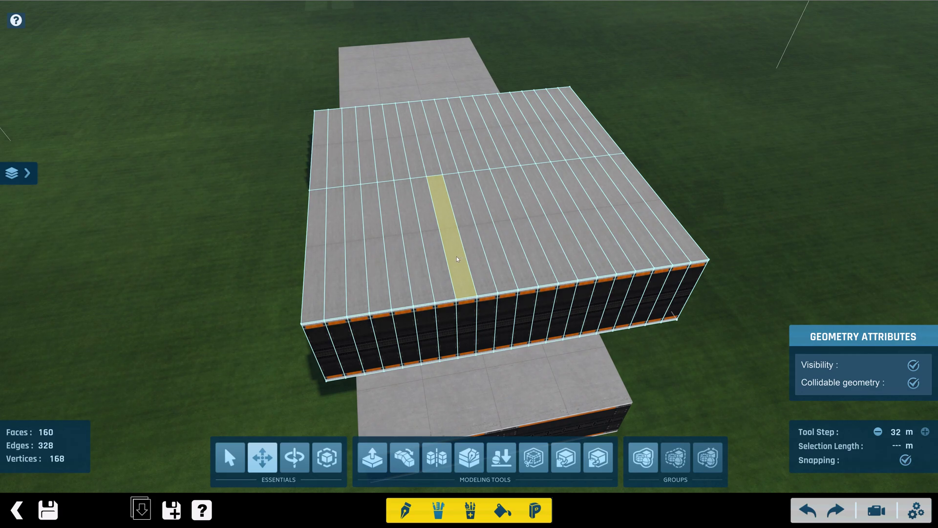
pyautogui.doubleClick(456, 259)
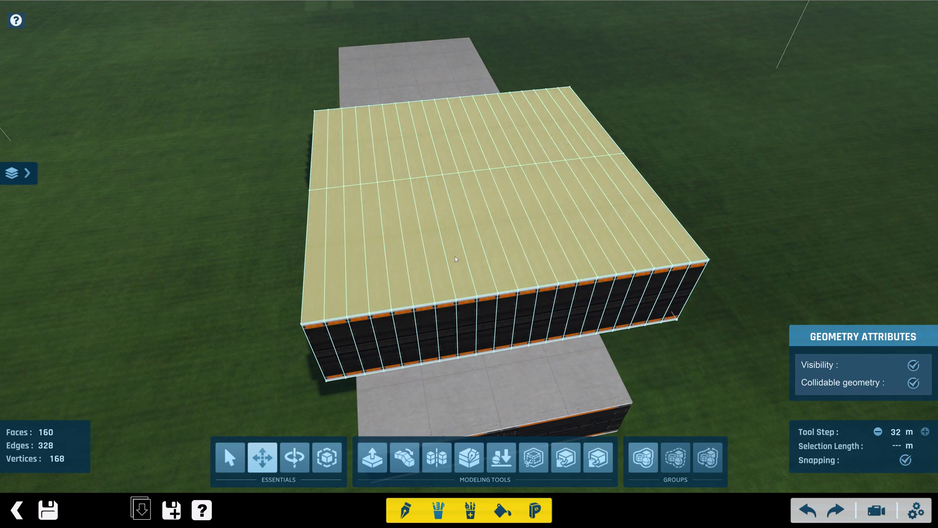
pyautogui.keyDown('alt'); pyautogui.moveTo(463, 258); pyautogui.dragTo(448, 171, button='right'); pyautogui.keyUp('alt')
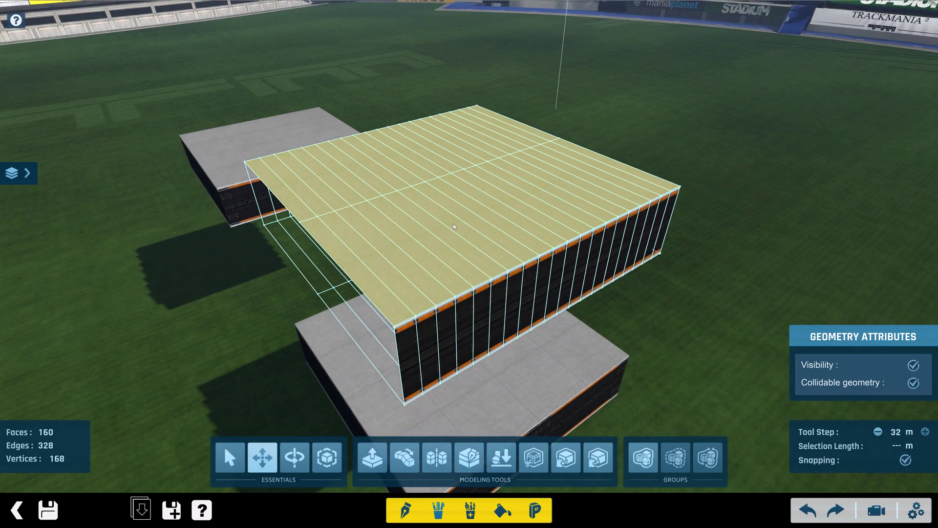
# Apply the concrete material to the top faces with planar UV projection and pin the texture to the surface's four outer corners.
pyautogui.click(502, 515)
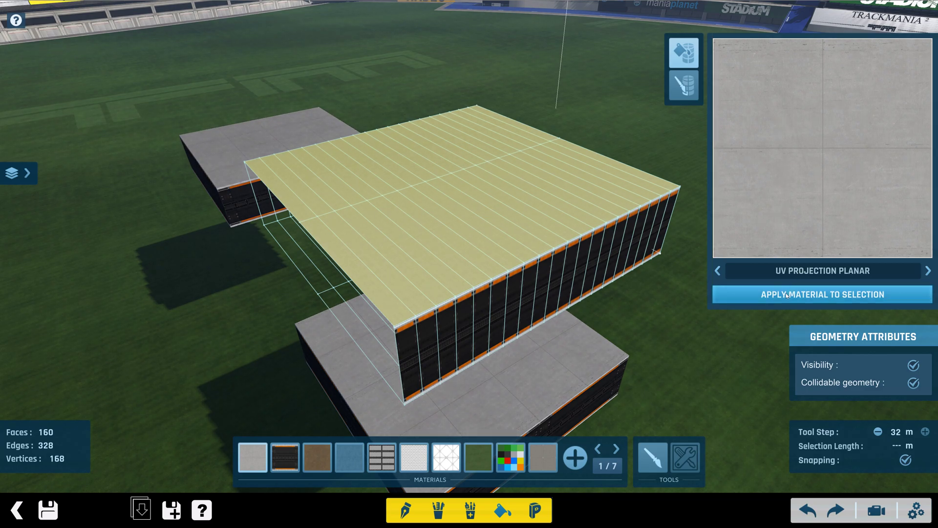
pyautogui.click(676, 84)
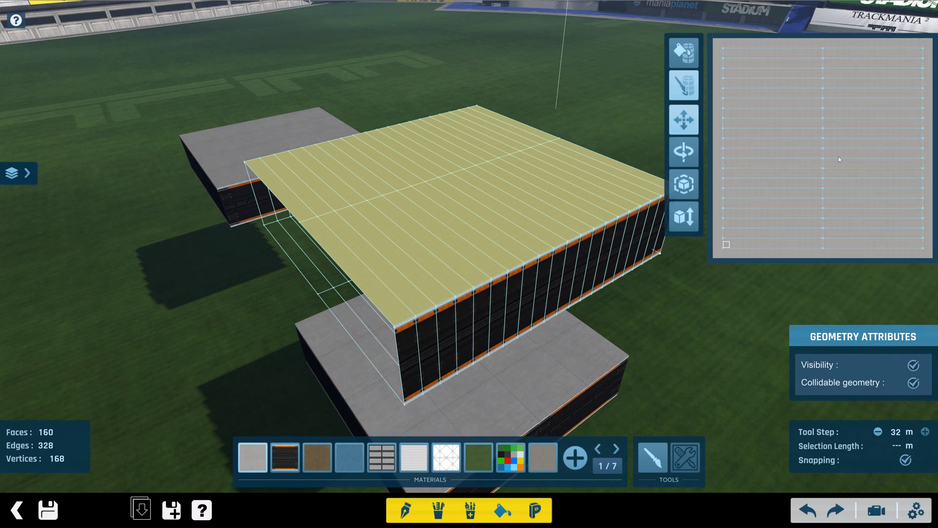
pyautogui.click(658, 456)
pyautogui.keyDown('alt'); pyautogui.moveTo(637, 308); pyautogui.dragTo(534, 320, button='right'); pyautogui.keyUp('alt')
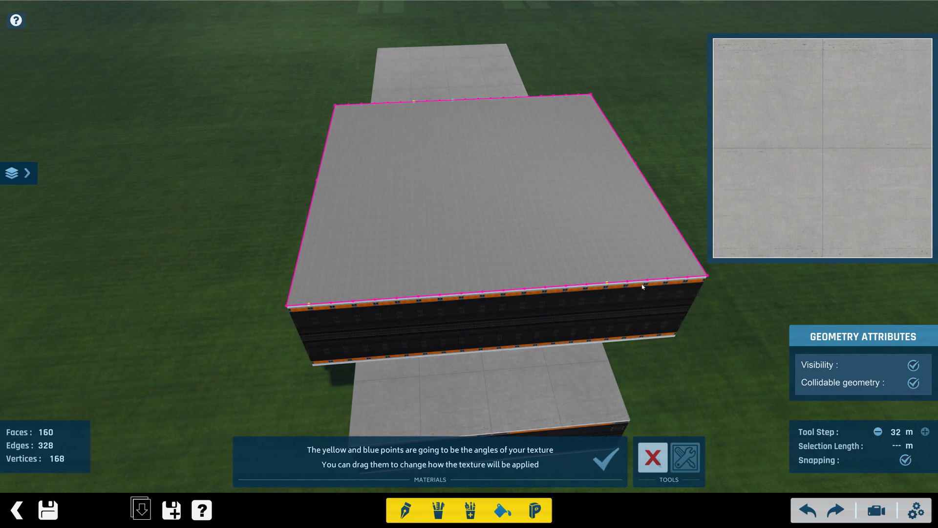
pyautogui.keyDown('alt'); pyautogui.moveTo(493, 303); pyautogui.dragTo(339, 290, button='right'); pyautogui.keyUp('alt')
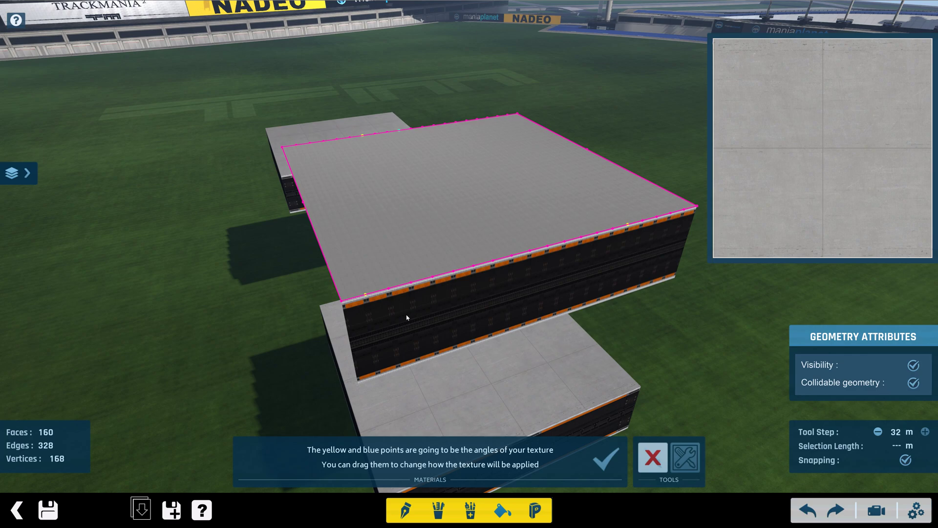
pyautogui.keyDown('alt'); pyautogui.moveTo(557, 198); pyautogui.dragTo(500, 228, button='right'); pyautogui.keyUp('alt')
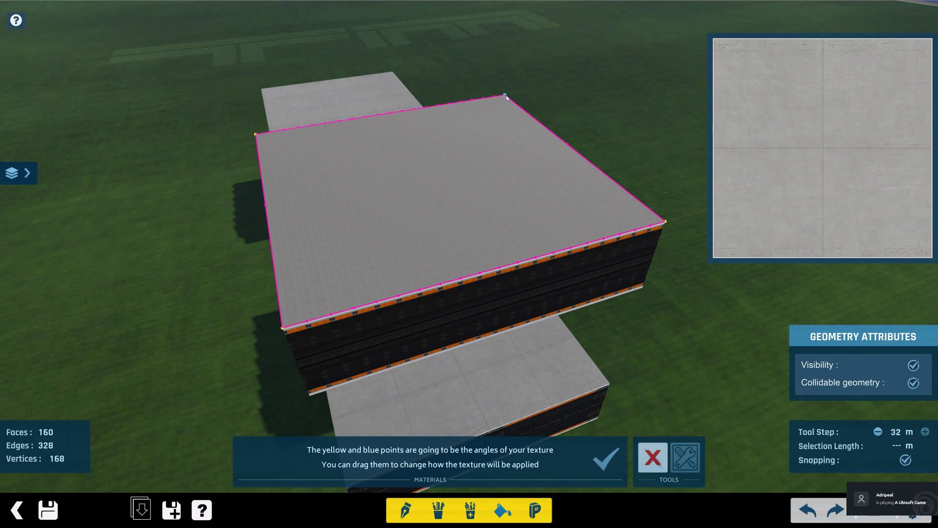
pyautogui.click(605, 458)
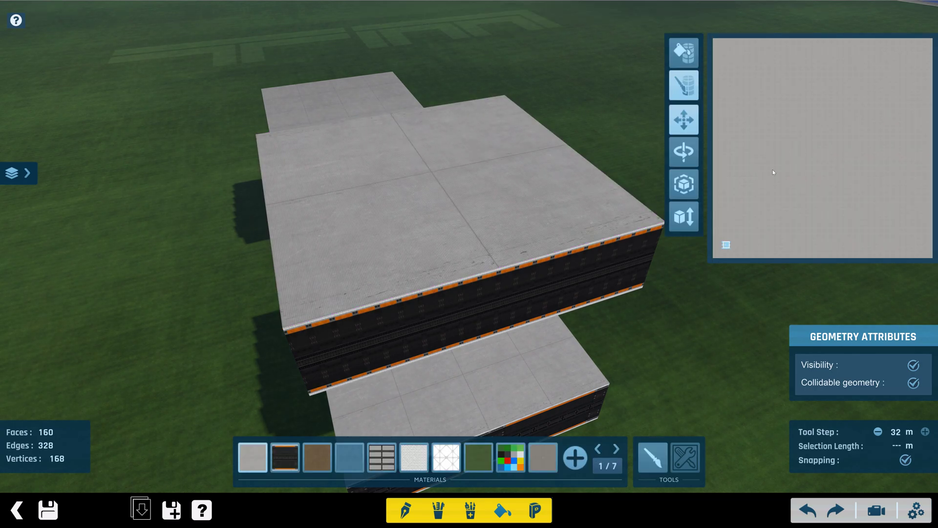
# Scale the top faces' UVs to double size so the concrete tiles match the reference platforms.
pyautogui.scroll(3, 795, 143)
pyautogui.moveTo(792, 139); pyautogui.dragTo(839, 105, button='middle')
pyautogui.scroll(2, 777, 176)
pyautogui.moveTo(780, 153); pyautogui.dragTo(778, 182, button='middle')
pyautogui.moveTo(757, 77); pyautogui.dragTo(846, 168)
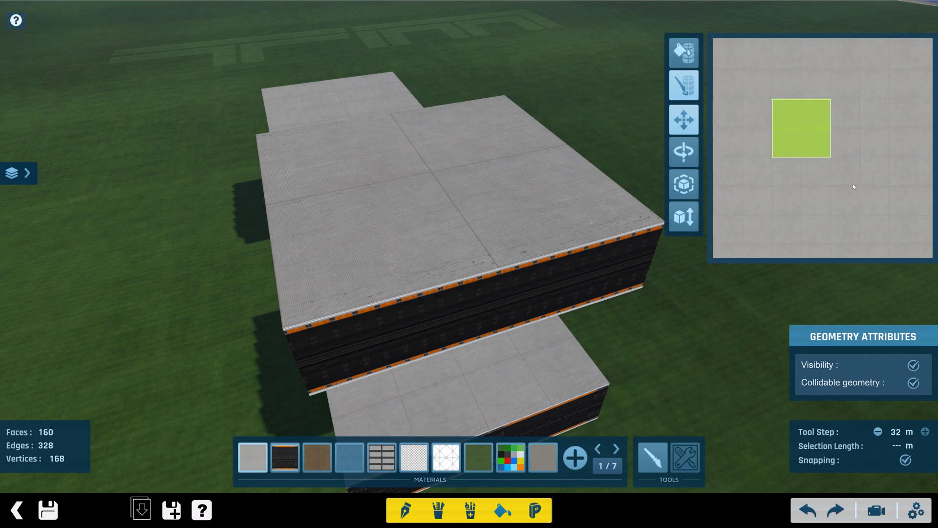
pyautogui.press('s')
pyautogui.scroll(3, 462, 280)
pyautogui.moveTo(421, 338); pyautogui.dragTo(477, 160, button='right')
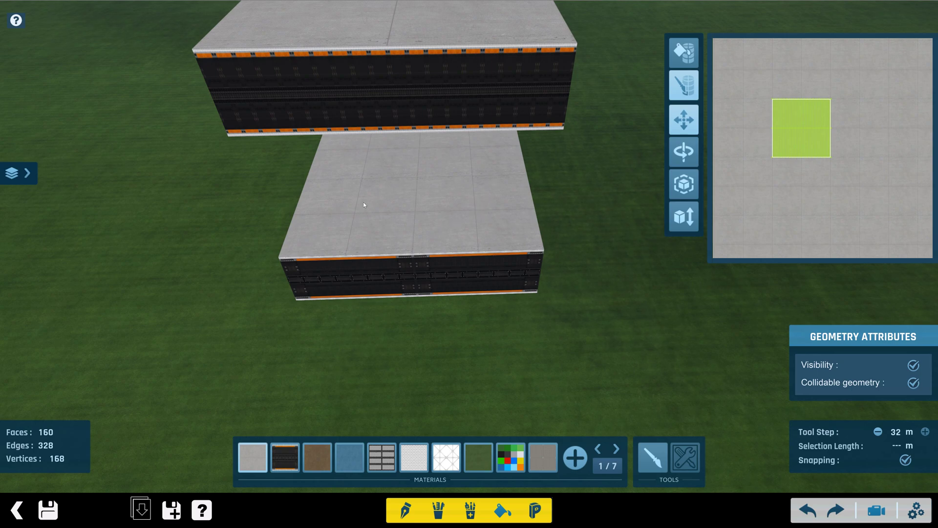
pyautogui.press('w')
pyautogui.scroll(-3, 376, 268)
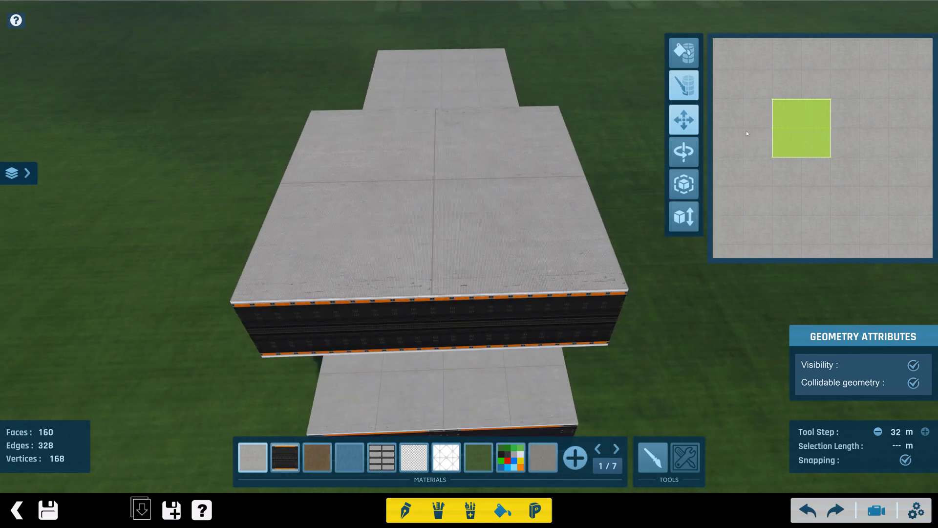
pyautogui.click(839, 166)
# Select the full row of faces along the platform's front side and choose the black and orange platform side material.
pyautogui.keyDown('alt'); pyautogui.moveTo(430, 274); pyautogui.dragTo(371, 305, button='right'); pyautogui.keyUp('alt')
pyautogui.rightClick(369, 303)
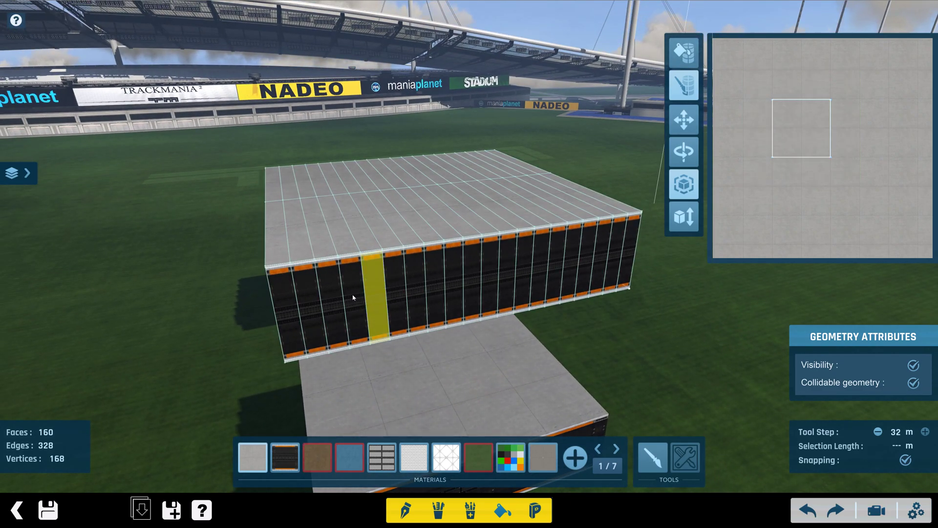
pyautogui.moveTo(353, 296)
pyautogui.mouseDown()
pyautogui.moveTo(293, 304)
pyautogui.moveTo(567, 271)
pyautogui.moveTo(625, 254)
pyautogui.mouseUp()
pyautogui.moveTo(249, 286)
pyautogui.keyDown('alt'); pyautogui.mouseDown(button='right')
pyautogui.moveTo(593, 271)
pyautogui.moveTo(257, 286)
pyautogui.mouseUp(button='right'); pyautogui.keyUp('alt')
pyautogui.keyDown('alt'); pyautogui.moveTo(373, 299); pyautogui.dragTo(383, 317, button='right'); pyautogui.keyUp('alt')
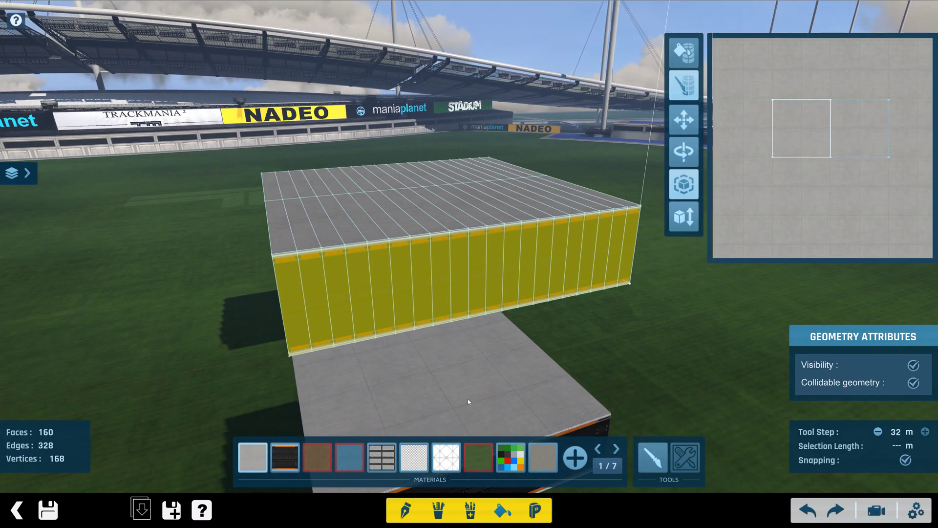
pyautogui.click(442, 276)
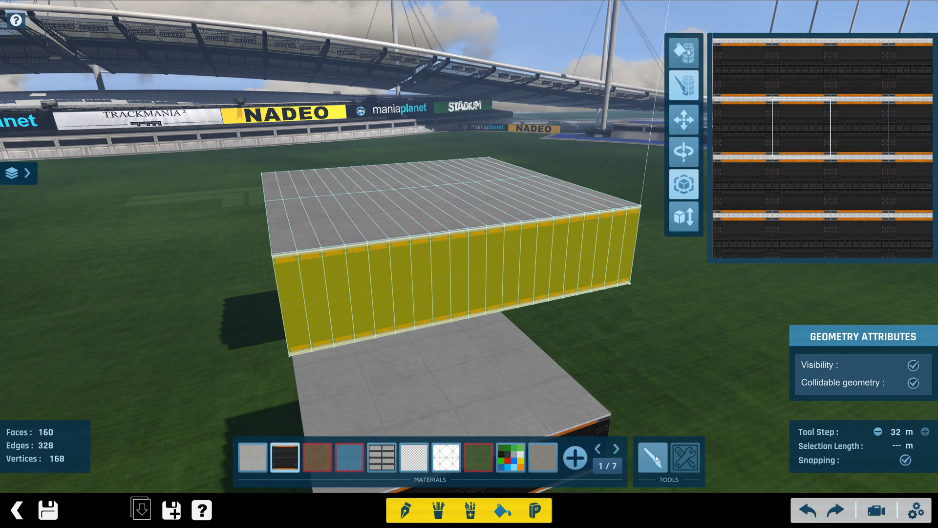
# Apply the side material with planar UV projection and pin its texture to the four corners of the front side.
pyautogui.click(684, 84)
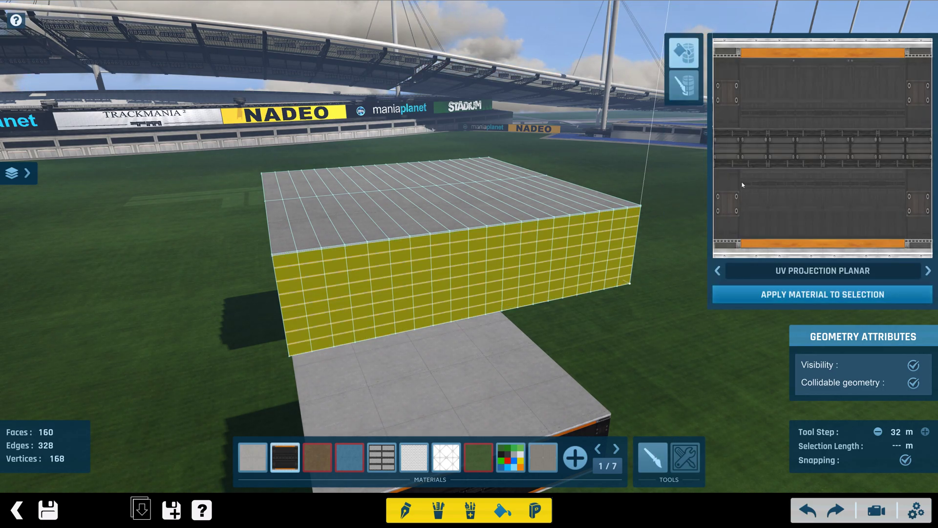
pyautogui.click(686, 84)
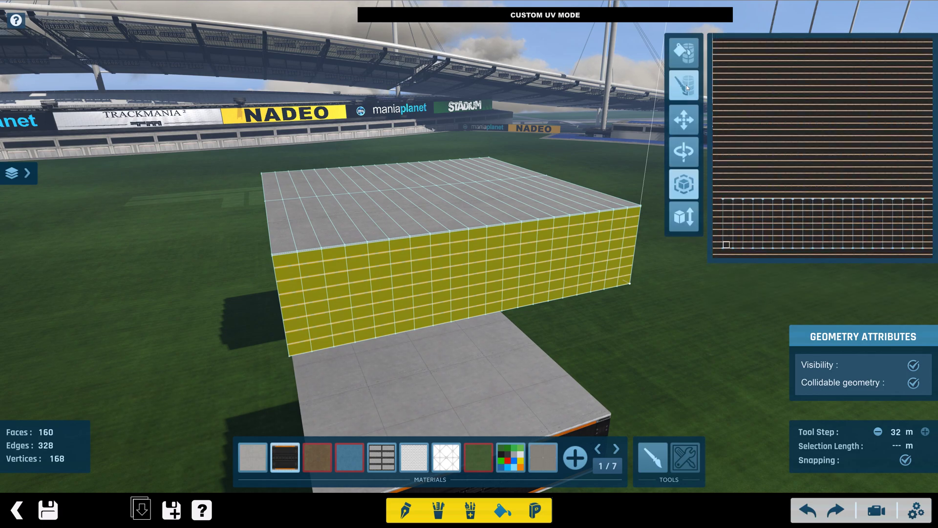
pyautogui.click(643, 454)
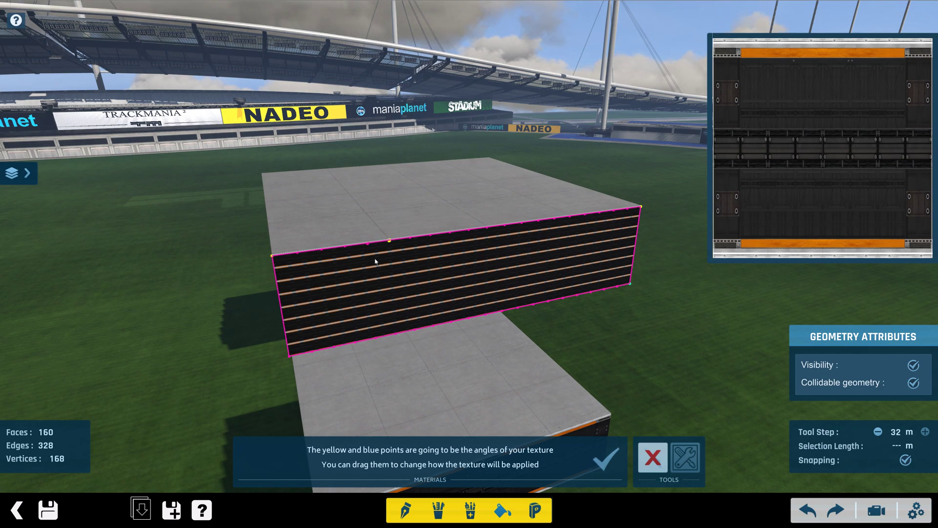
pyautogui.moveTo(302, 355); pyautogui.dragTo(296, 361)
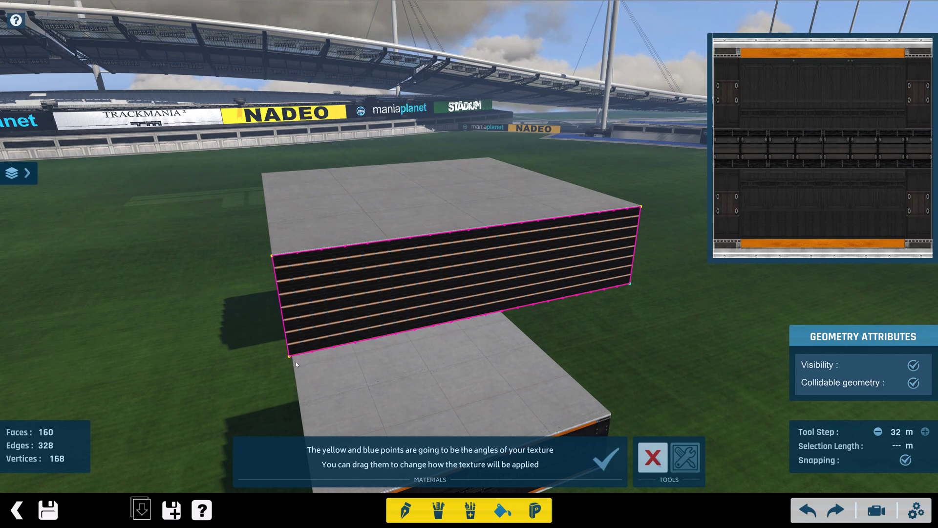
pyautogui.click(605, 460)
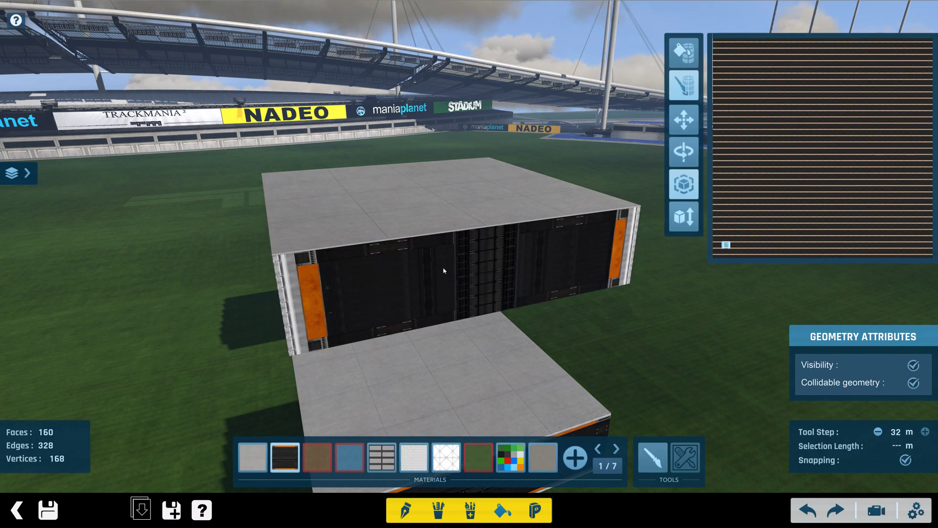
# Select the front side's UVs and rotate them 90 degrees so the orange stripes run horizontally.
pyautogui.moveTo(778, 209); pyautogui.dragTo(817, 145, button='right')
pyautogui.scroll(-10, 818, 145)
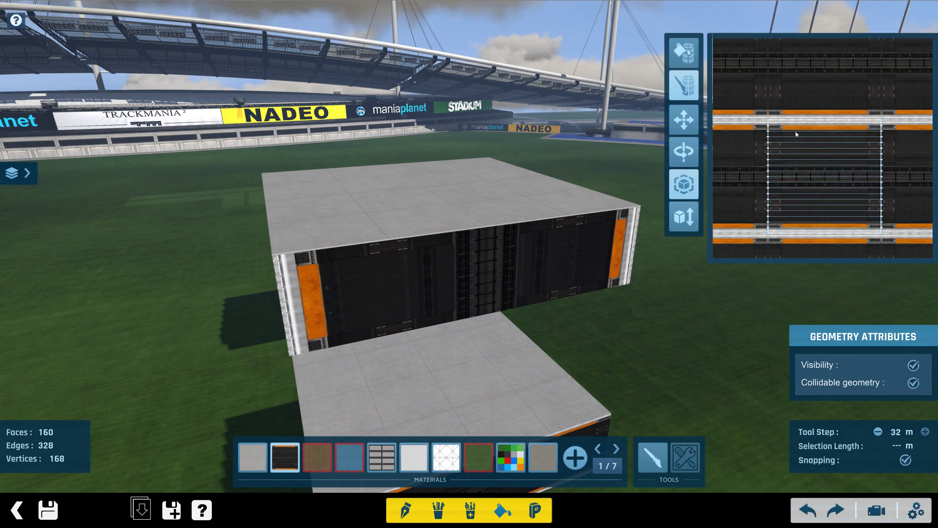
pyautogui.click(795, 142)
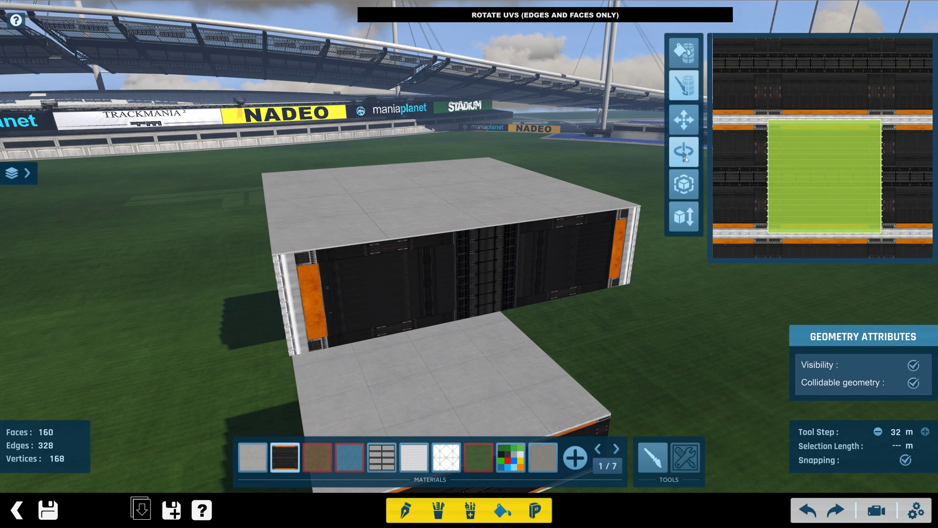
pyautogui.moveTo(779, 124); pyautogui.dragTo(852, 153)
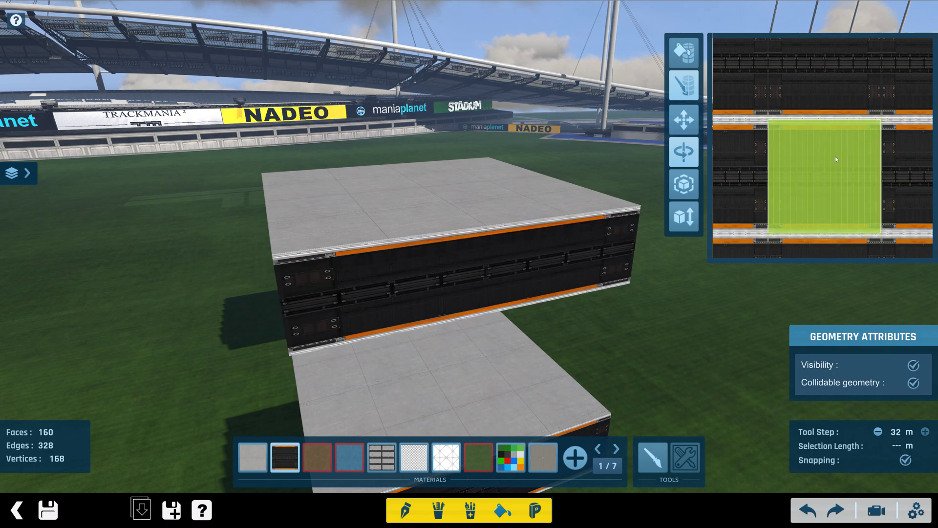
# Scale the front side's UVs in one direction to twice their width.
pyautogui.scroll(-2, 780, 189)
pyautogui.click(683, 215)
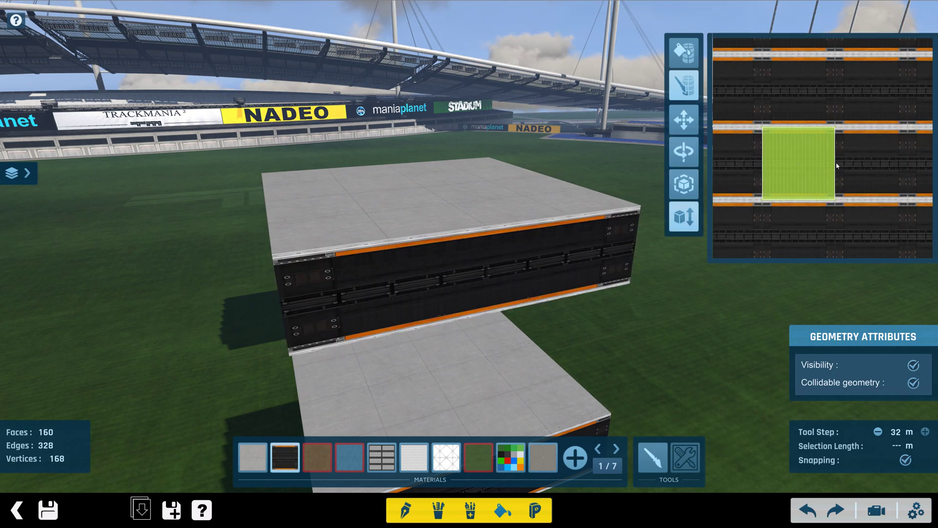
pyautogui.moveTo(836, 166); pyautogui.dragTo(860, 164)
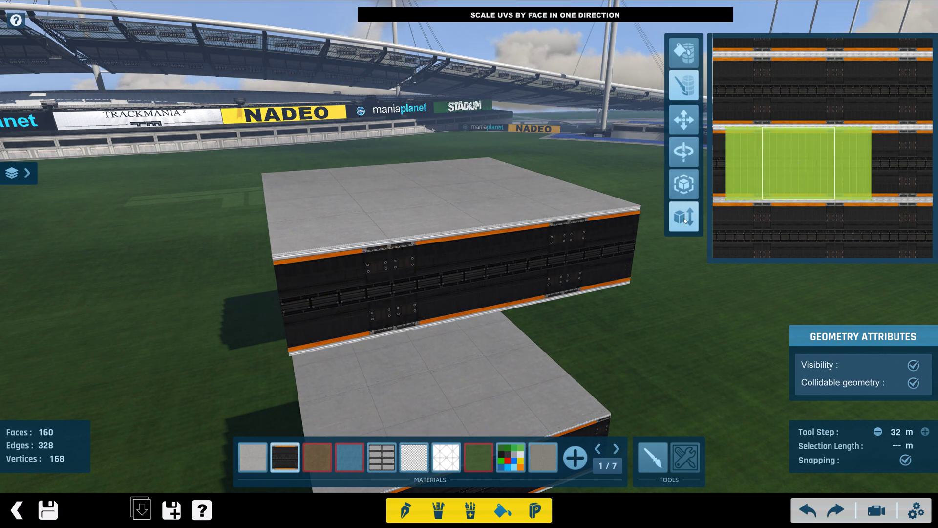
# Move the front side's UVs horizontally until their edges line up with the boundaries of the texture tile.
pyautogui.click(684, 120)
pyautogui.scroll(3, 731, 161)
pyautogui.moveTo(733, 158); pyautogui.dragTo(765, 172)
pyautogui.scroll(5, 819, 156)
pyautogui.scroll(2, 773, 172)
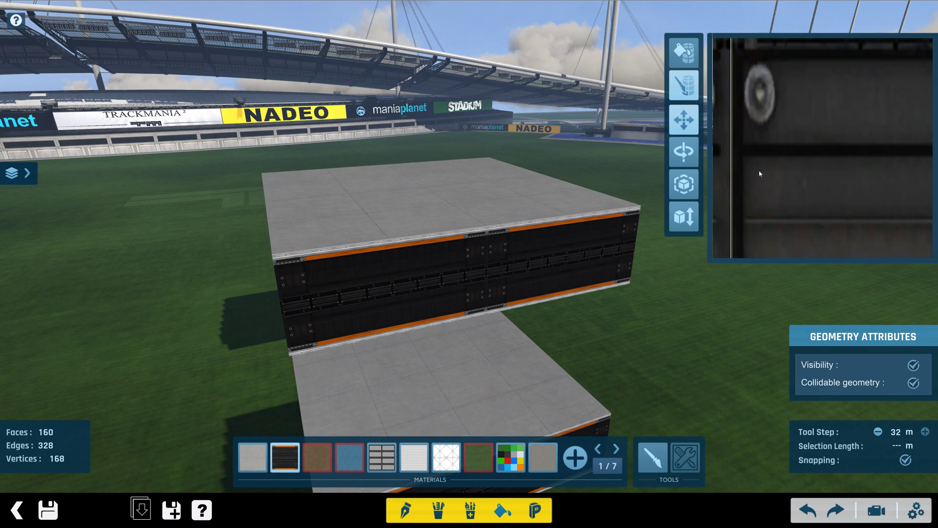
pyautogui.scroll(-5, 752, 176)
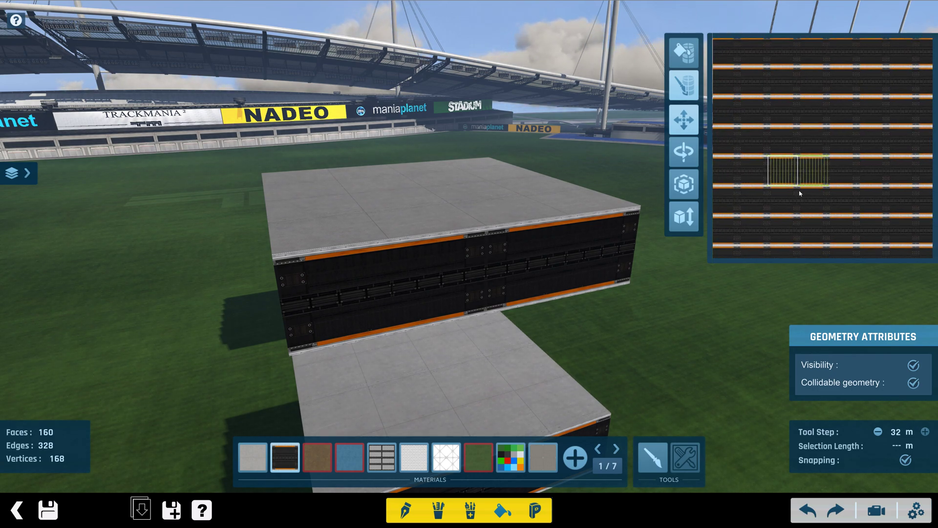
pyautogui.scroll(5, 769, 188)
pyautogui.scroll(2, 769, 192)
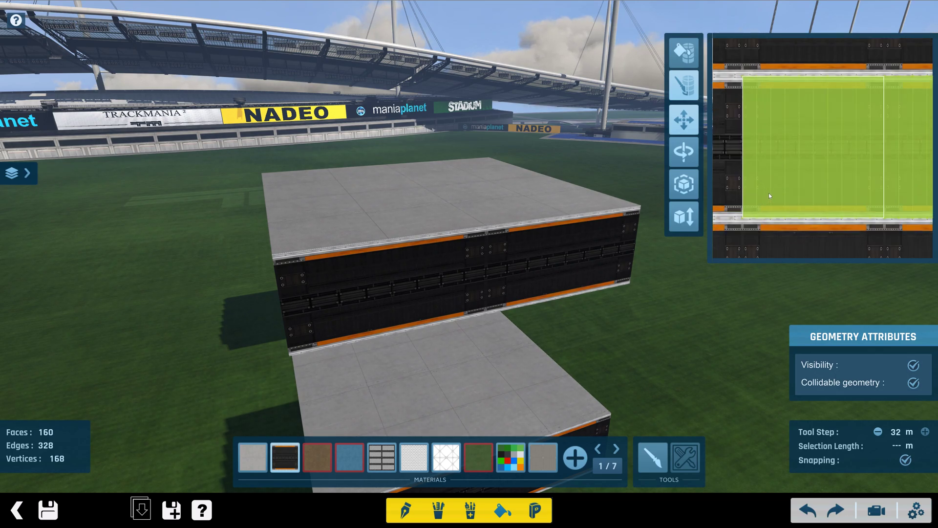
pyautogui.scroll(-3, 769, 193)
pyautogui.moveTo(770, 192); pyautogui.dragTo(762, 194)
# Reselect all faces along the textured front side and return to the mesh modeling tools.
pyautogui.keyDown('alt'); pyautogui.moveTo(459, 324); pyautogui.dragTo(212, 304, button='right'); pyautogui.keyUp('alt')
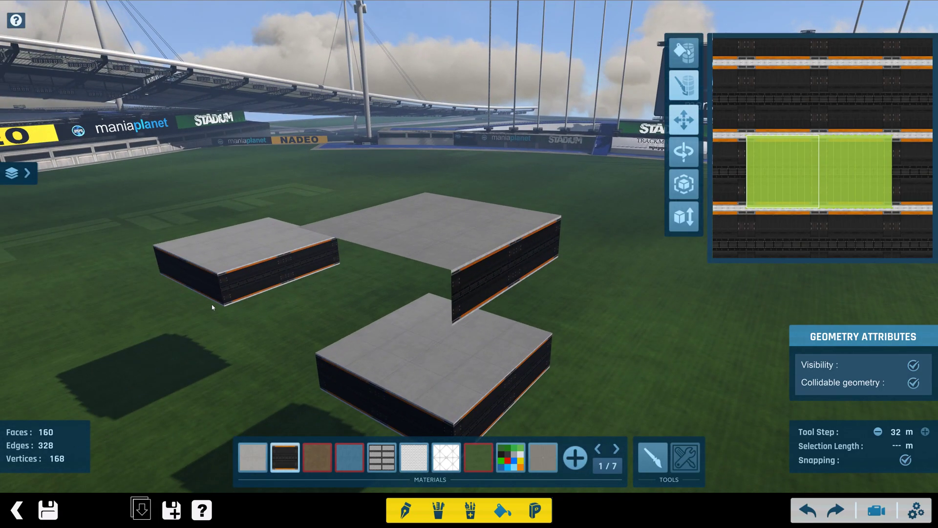
pyautogui.moveTo(485, 347); pyautogui.dragTo(388, 287, button='right')
pyautogui.press('Escape')
pyautogui.moveTo(390, 283); pyautogui.dragTo(641, 253)
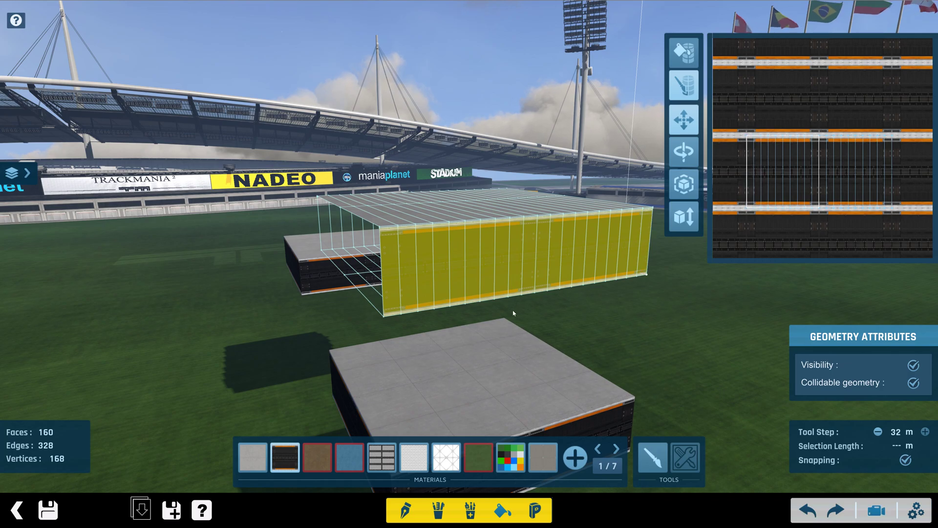
pyautogui.click(437, 510)
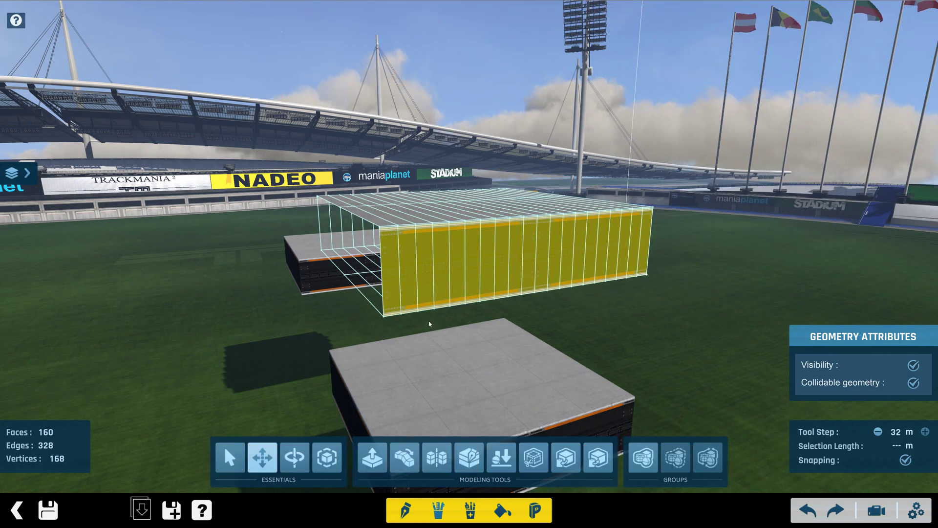
# Select all the faces along the opposite long side of the platform and delete them.
pyautogui.moveTo(429, 324); pyautogui.dragTo(651, 279, button='right')
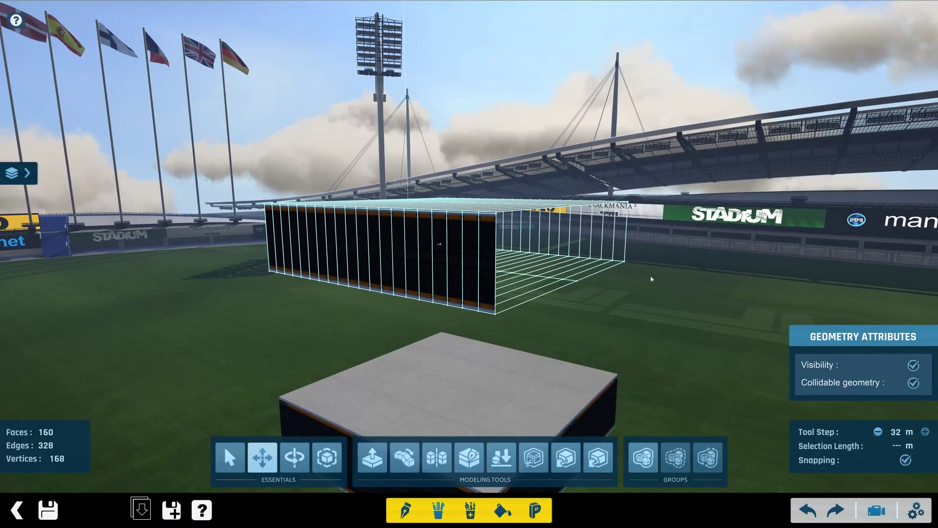
pyautogui.click(396, 255)
pyautogui.moveTo(485, 261); pyautogui.dragTo(272, 250)
pyautogui.press('Delete')
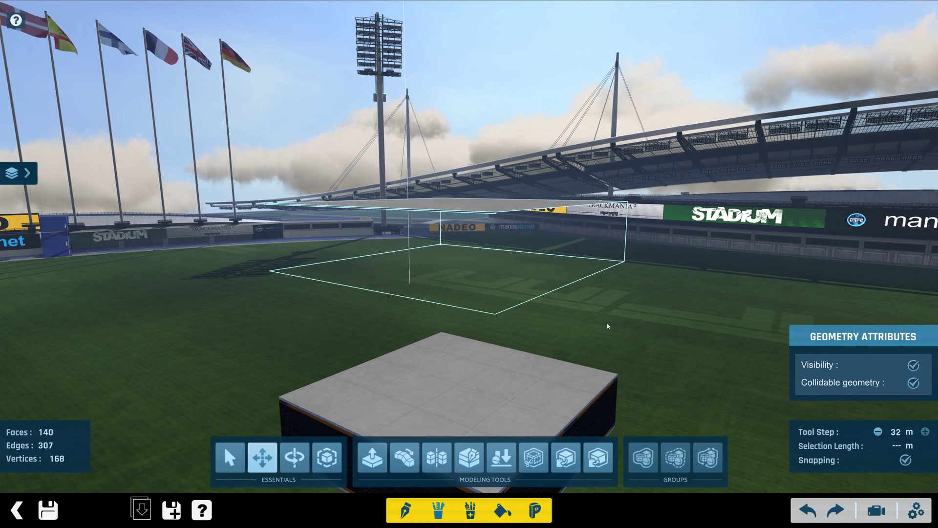
# Paste the copied textured side and place it across the platform's open opposite side.
pyautogui.moveTo(612, 328); pyautogui.dragTo(605, 331, button='right')
pyautogui.hotkey('ctrl', 'v')
pyautogui.click(399, 286)
pyautogui.moveTo(405, 286); pyautogui.dragTo(515, 247, button='right')
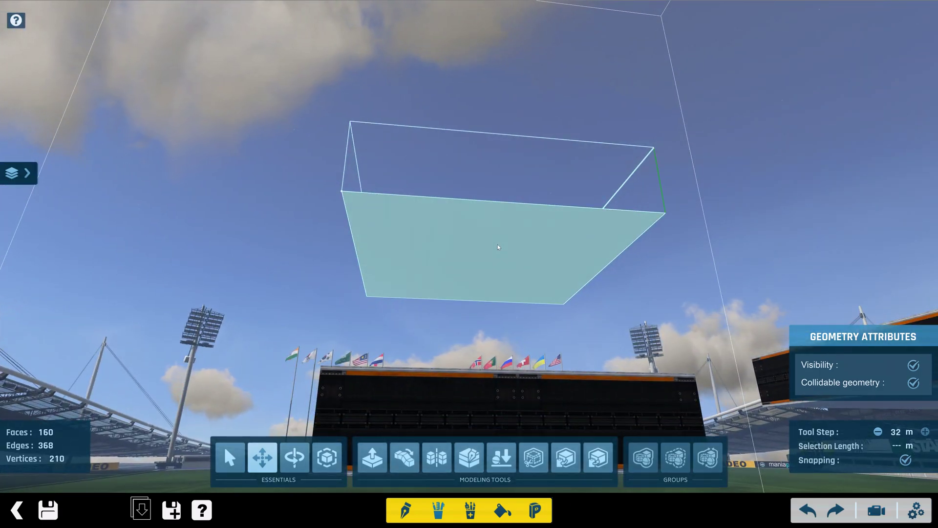
# Select all the bottom faces and apply the white tiled material with planar UV projection.
pyautogui.click(452, 251)
pyautogui.moveTo(451, 251); pyautogui.dragTo(461, 249, button='right')
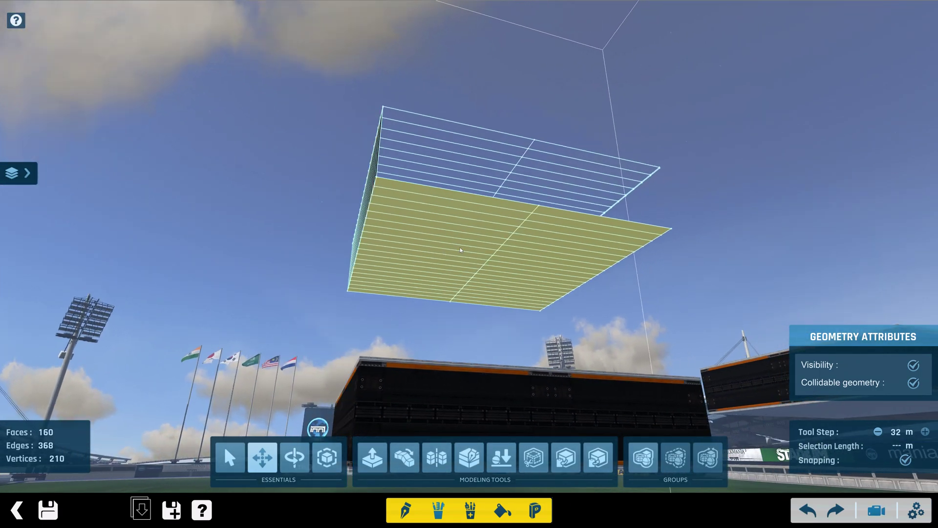
pyautogui.click(504, 511)
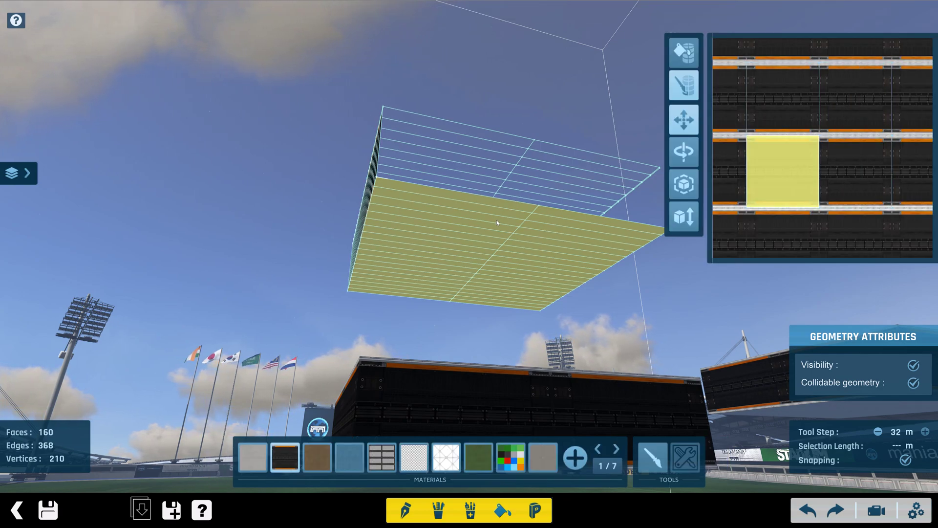
pyautogui.scroll(3, 450, 233)
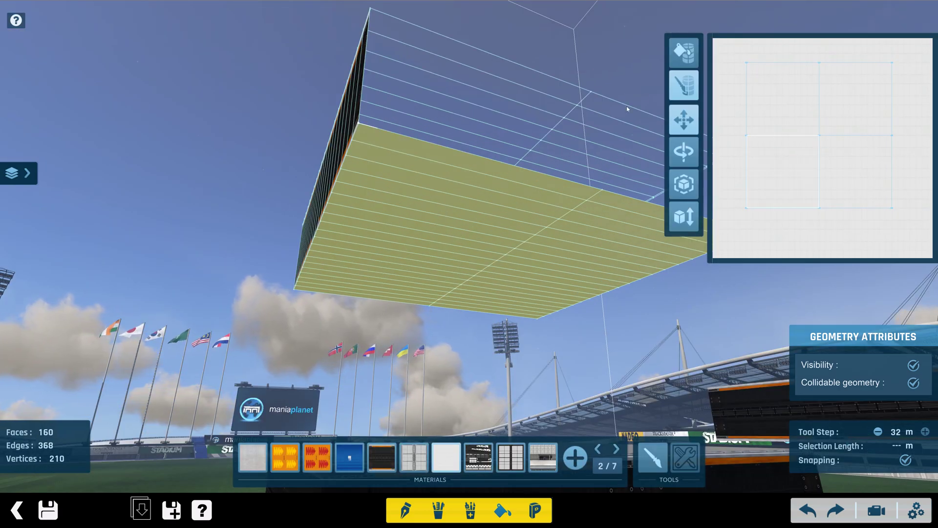
pyautogui.click(685, 60)
pyautogui.click(757, 294)
pyautogui.moveTo(540, 303); pyautogui.dragTo(515, 288, button='right')
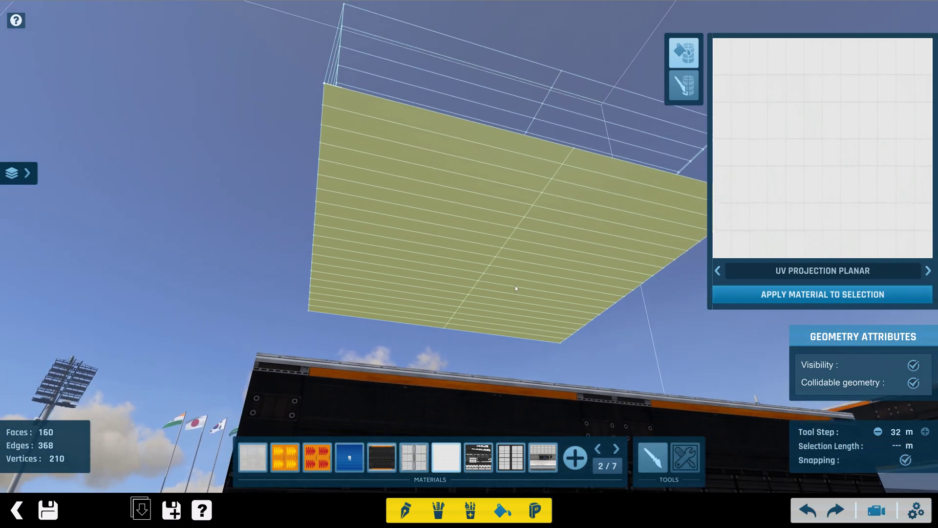
# Fit the texture's angle points to the four corners of the platform's underside and apply the mapping.
pyautogui.click(652, 457)
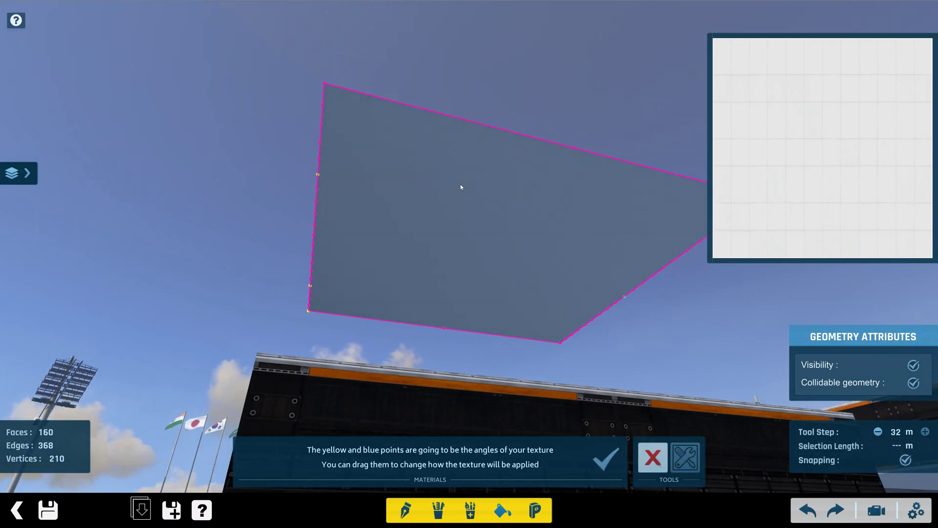
pyautogui.moveTo(350, 109); pyautogui.dragTo(240, 175, button='right')
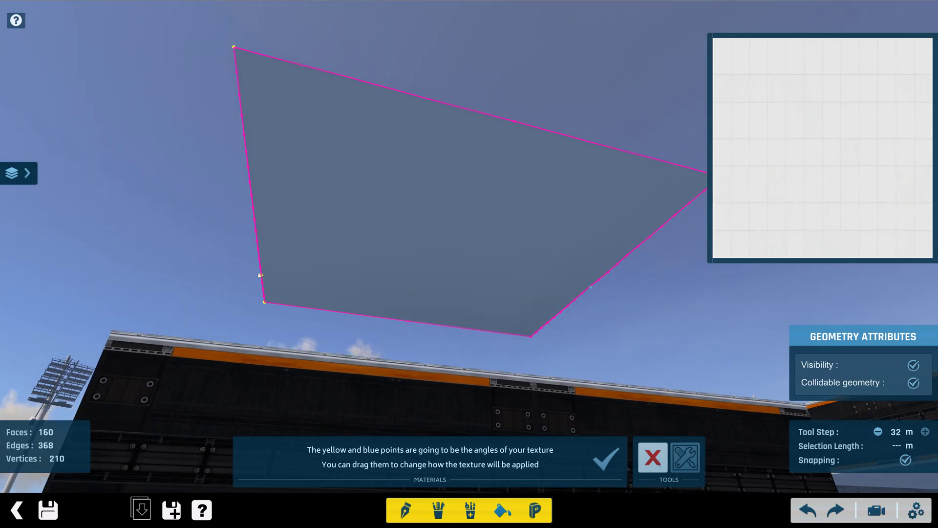
pyautogui.moveTo(327, 277); pyautogui.dragTo(227, 268, button='right')
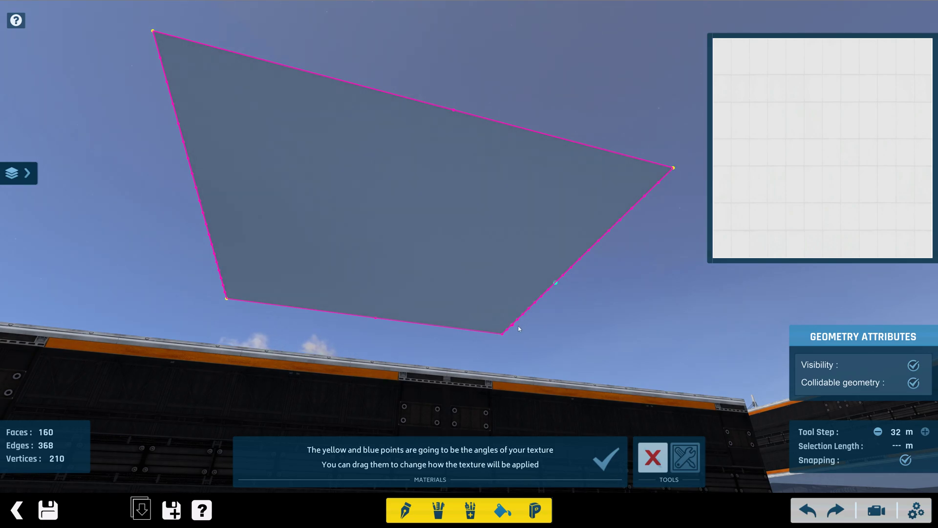
pyautogui.click(605, 452)
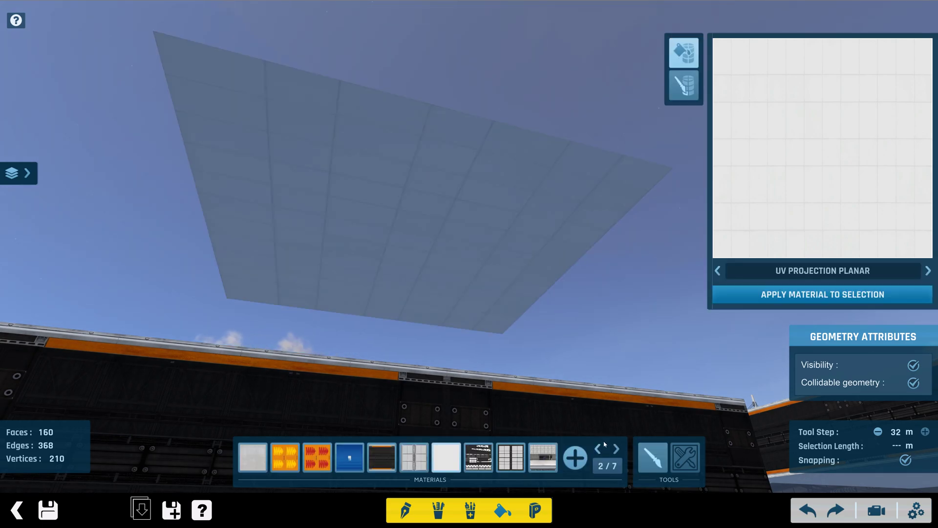
# Scale up the underside's UVs to match the reference block's tile size and return to the mesh modeling tools.
pyautogui.click(673, 73)
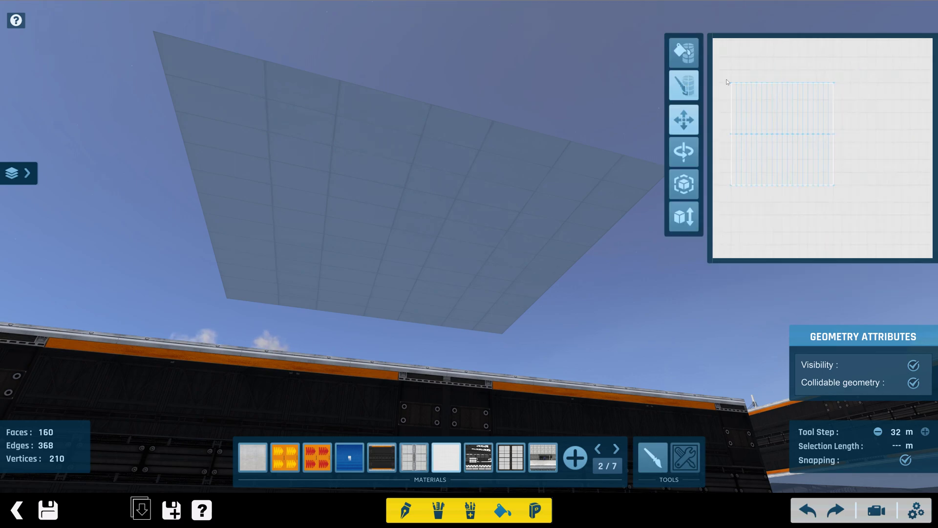
pyautogui.click(811, 166)
pyautogui.keyDown('alt'); pyautogui.moveTo(506, 265); pyautogui.dragTo(490, 245, button='right'); pyautogui.keyUp('alt')
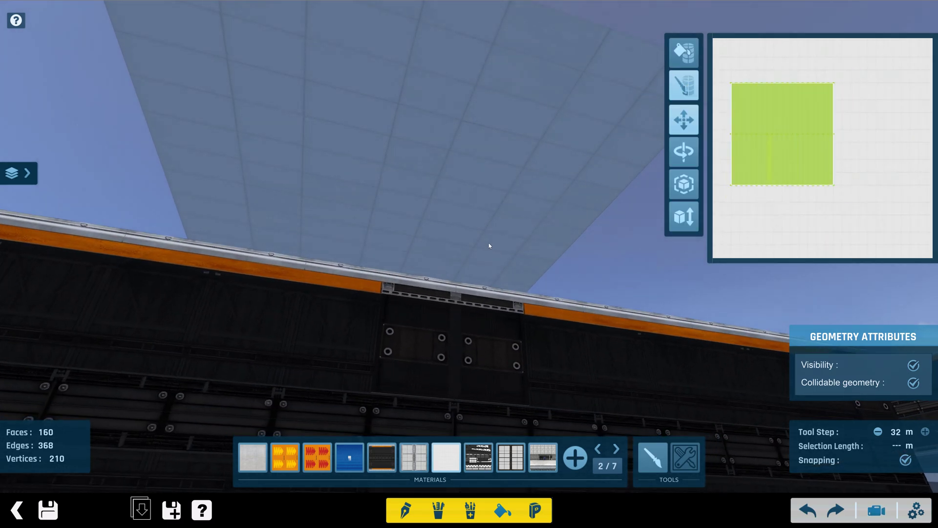
pyautogui.scroll(-4, 432, 279)
pyautogui.scroll(2, 437, 274)
pyautogui.keyDown('alt'); pyautogui.moveTo(438, 274); pyautogui.dragTo(419, 188, button='right'); pyautogui.keyUp('alt')
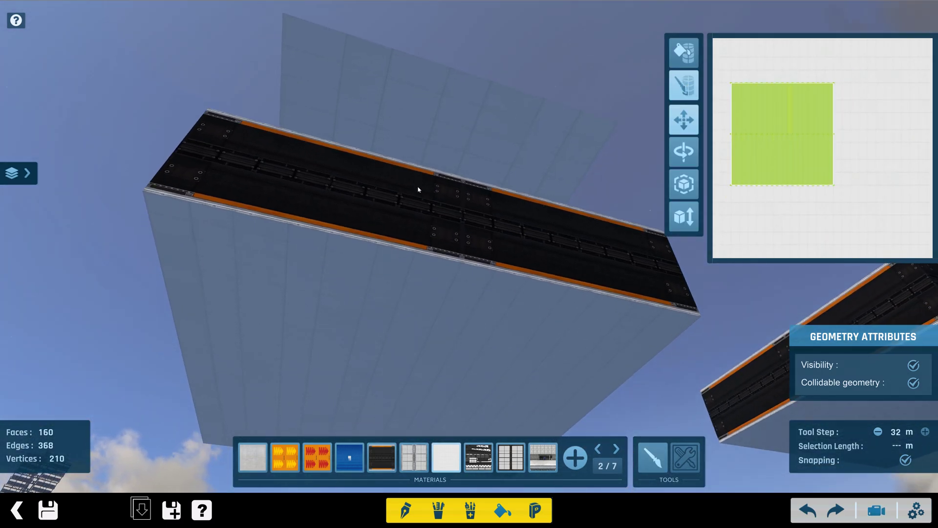
pyautogui.keyDown('alt'); pyautogui.moveTo(416, 268); pyautogui.dragTo(409, 288, button='right'); pyautogui.keyUp('alt')
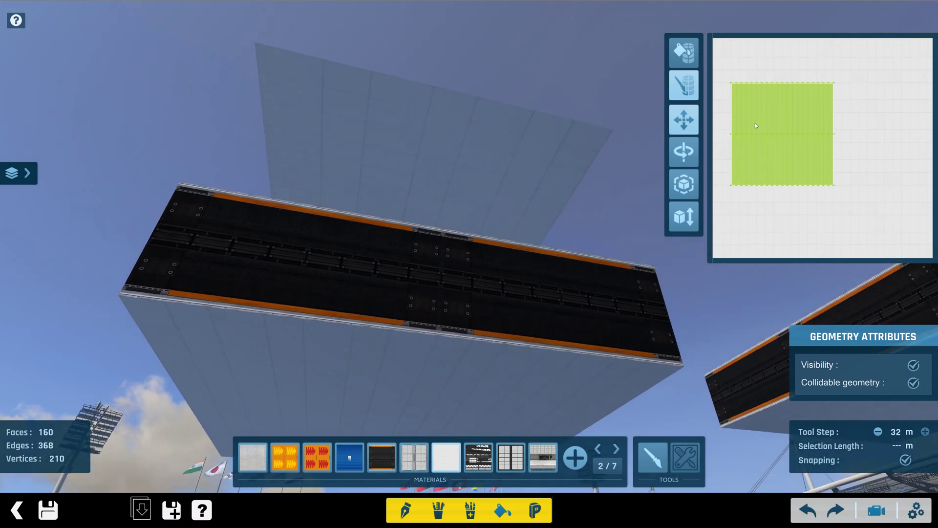
pyautogui.click(686, 187)
pyautogui.moveTo(825, 181); pyautogui.dragTo(873, 218)
pyautogui.moveTo(430, 219); pyautogui.dragTo(541, 296, button='right')
pyautogui.press('F1')
# Save the item as CircuitPreSubdivided in the Items\Stadium folder.
pyautogui.moveTo(220, 290); pyautogui.dragTo(217, 425, button='right')
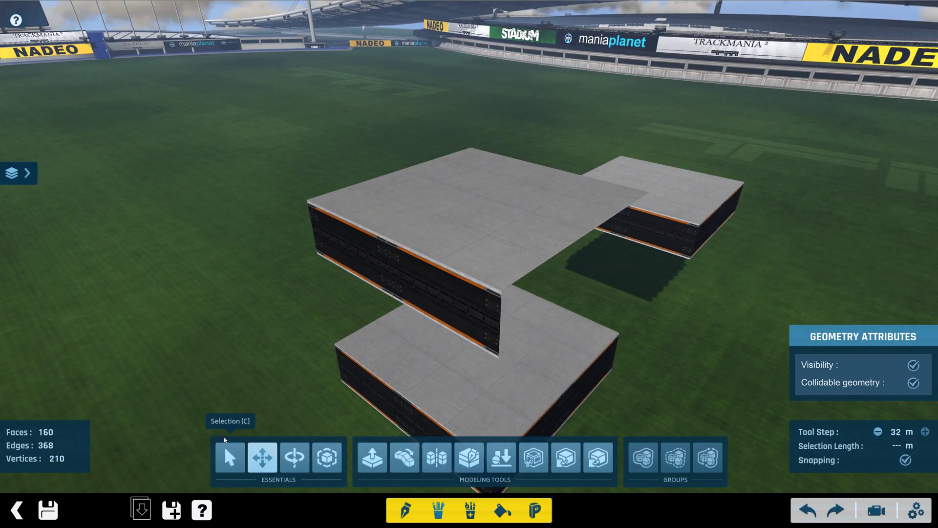
pyautogui.moveTo(239, 297); pyautogui.dragTo(412, 335, button='right')
pyautogui.click(405, 307)
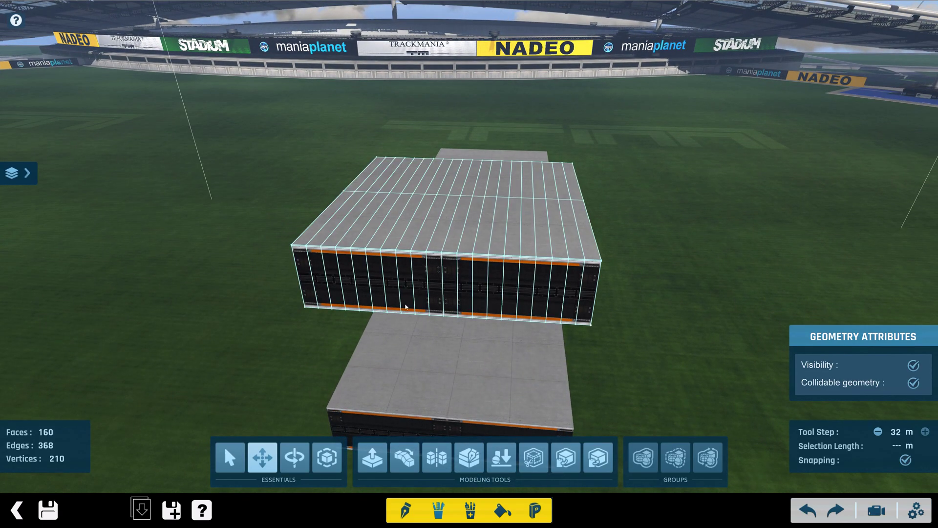
pyautogui.moveTo(454, 247); pyautogui.dragTo(466, 327, button='right')
pyautogui.click(48, 510)
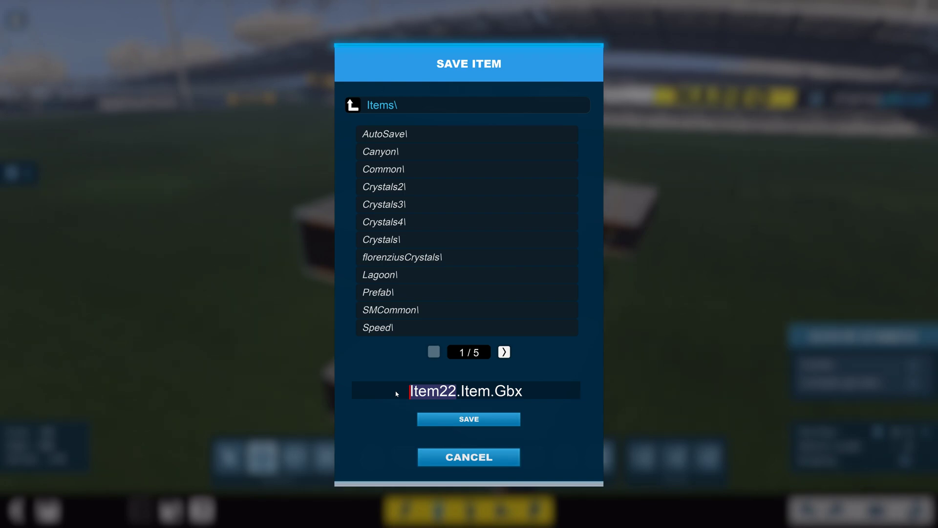
pyautogui.write('Circuit')
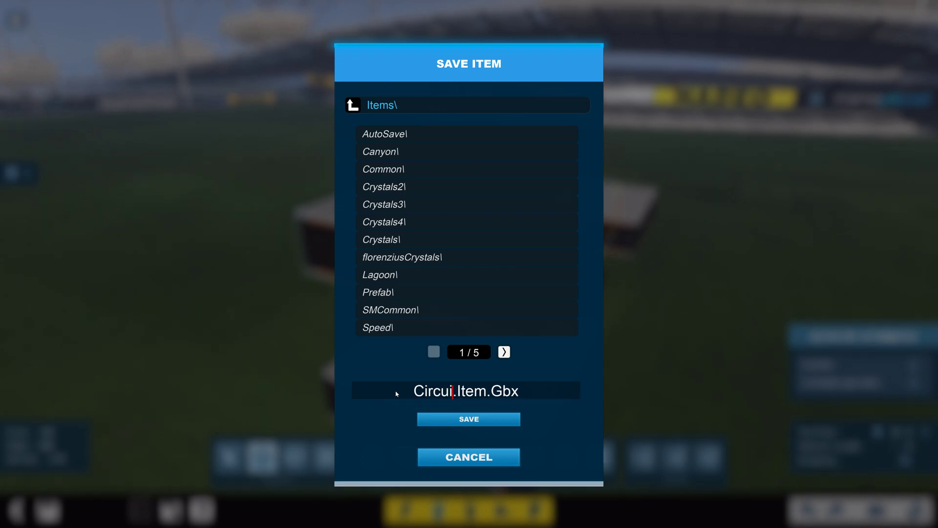
pyautogui.write('PreSub')
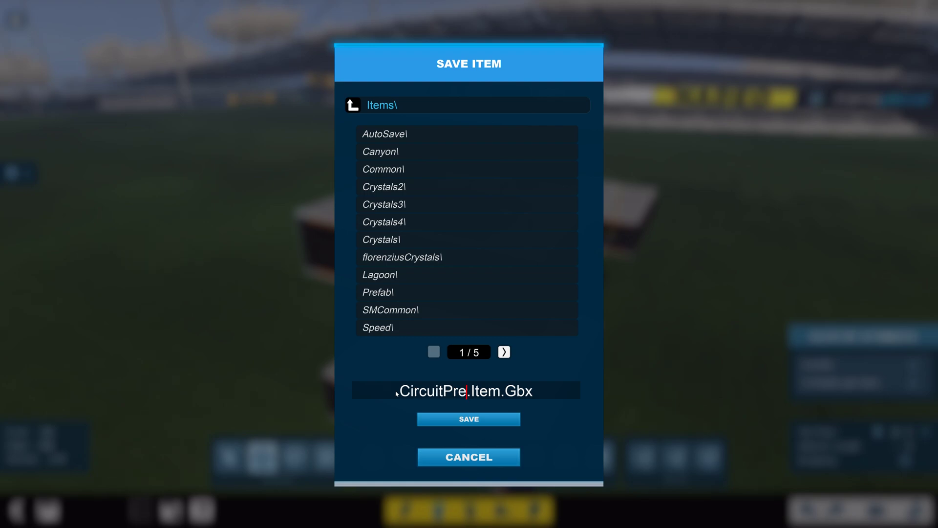
pyautogui.write('divided')
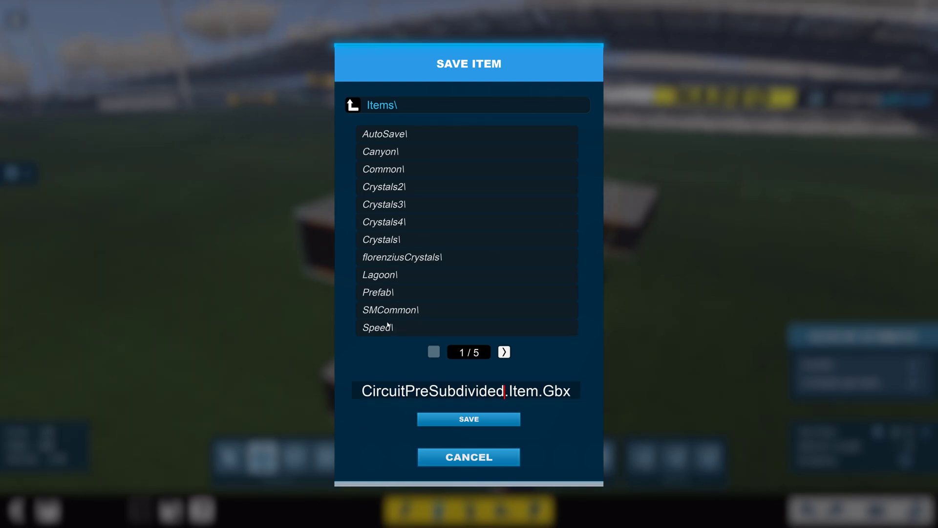
pyautogui.click(504, 351)
pyautogui.click(392, 135)
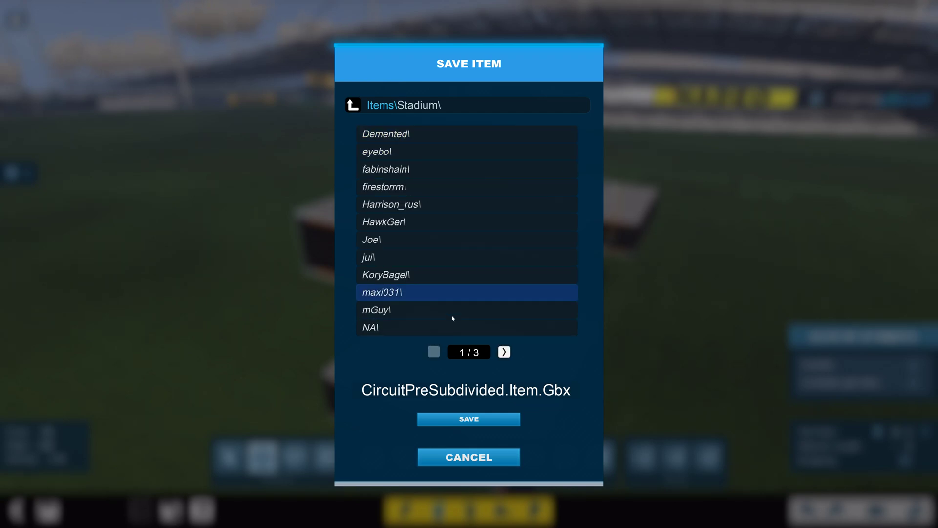
pyautogui.click(459, 421)
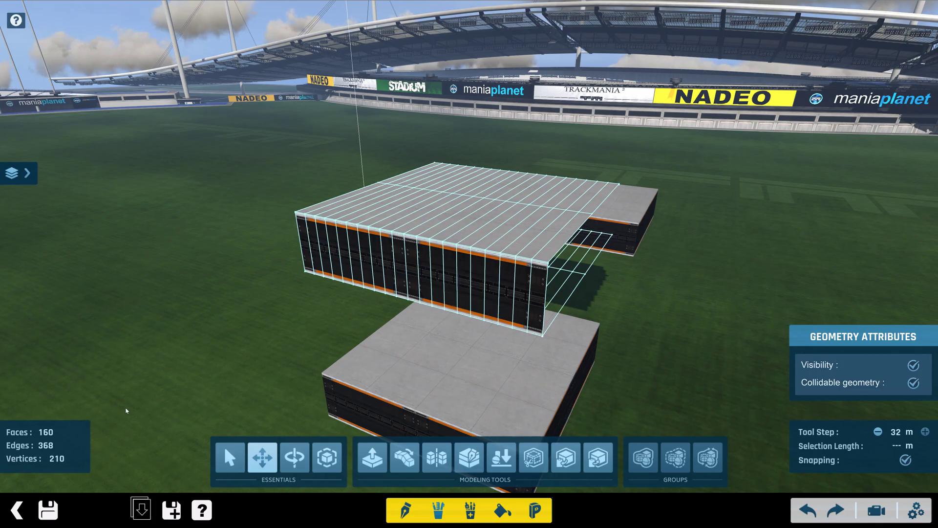
# Exit to the map editor and place the saved platform item on the grass near the standard blocks.
pyautogui.click(19, 509)
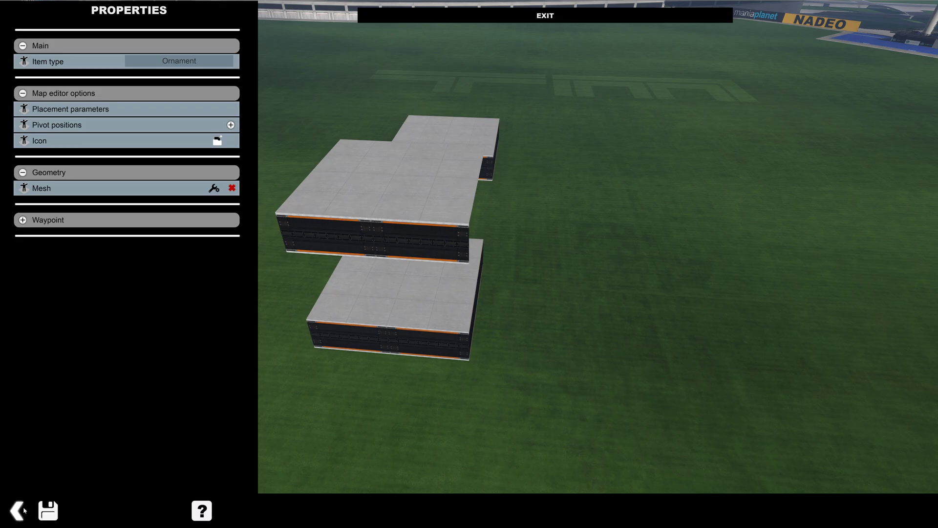
pyautogui.click(24, 509)
pyautogui.click(200, 470)
pyautogui.press('Left')
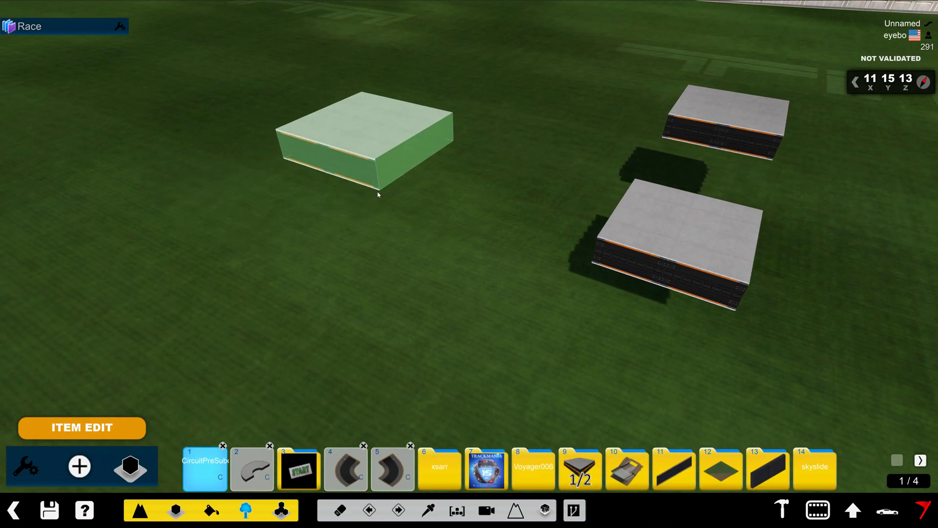
pyautogui.click(377, 194)
# Edit the placed item's placement parameters: Fly Step 8, Grid Horizontal Size 32, Grid Horizontal Offset 16 and Grid Vertical Size 8.
pyautogui.click(24, 466)
pyautogui.click(342, 167)
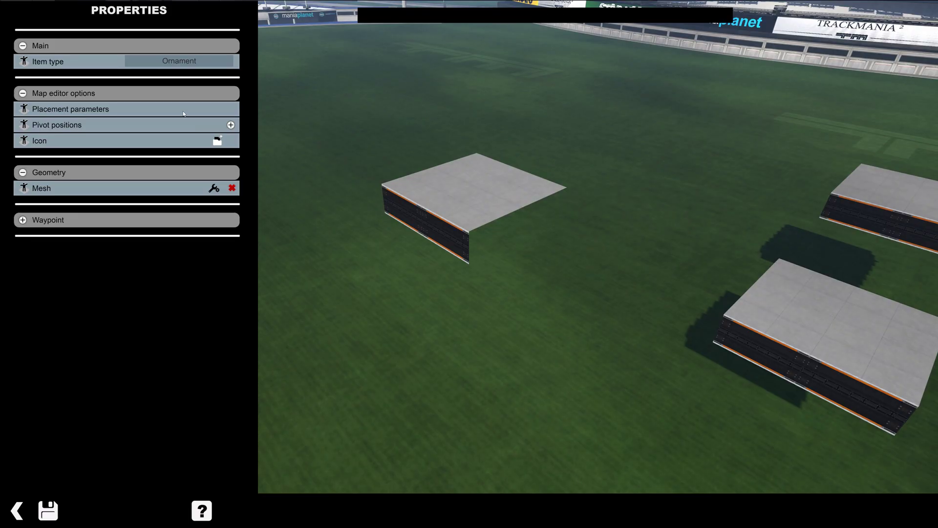
pyautogui.click(184, 112)
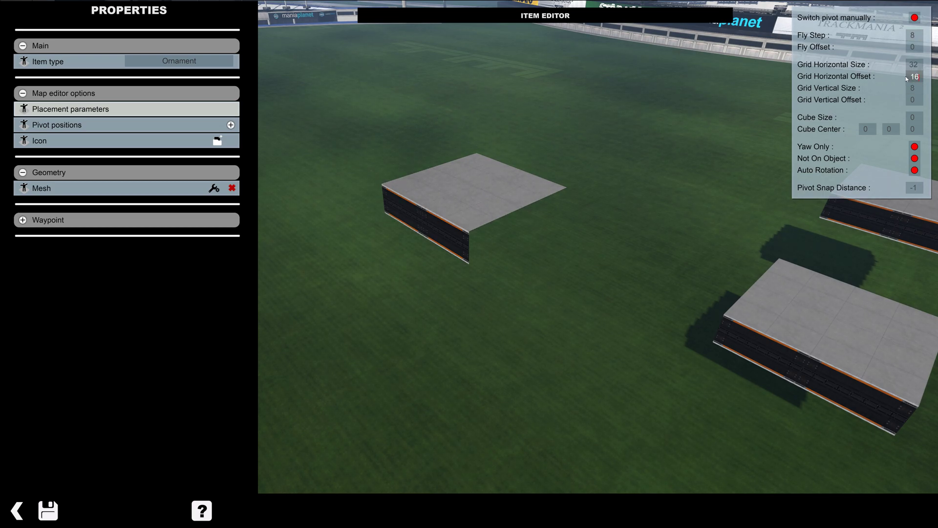
# Add a pivot position to the item at x 16, y 8, z 16.
pyautogui.click(232, 125)
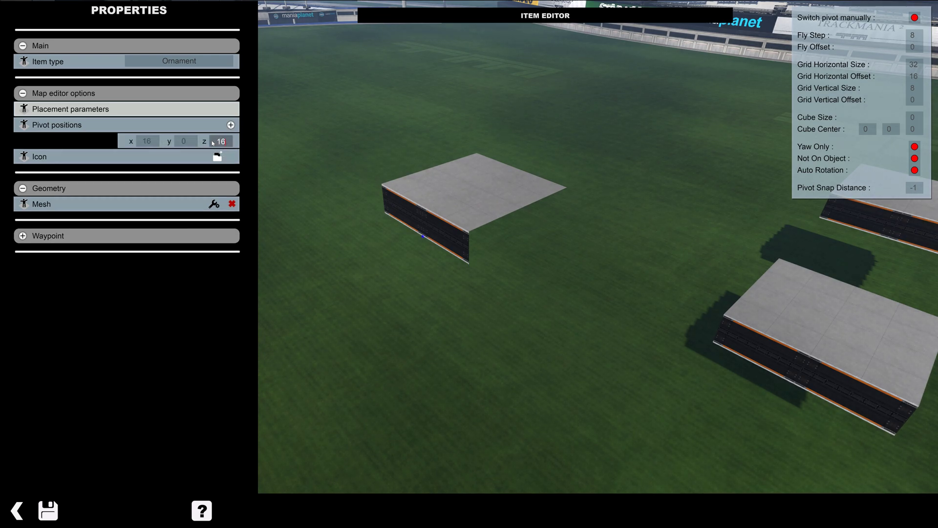
pyautogui.write('8')
pyautogui.press('Return')
pyautogui.keyDown('alt'); pyautogui.moveTo(458, 195); pyautogui.dragTo(501, 222, button='right'); pyautogui.keyUp('alt')
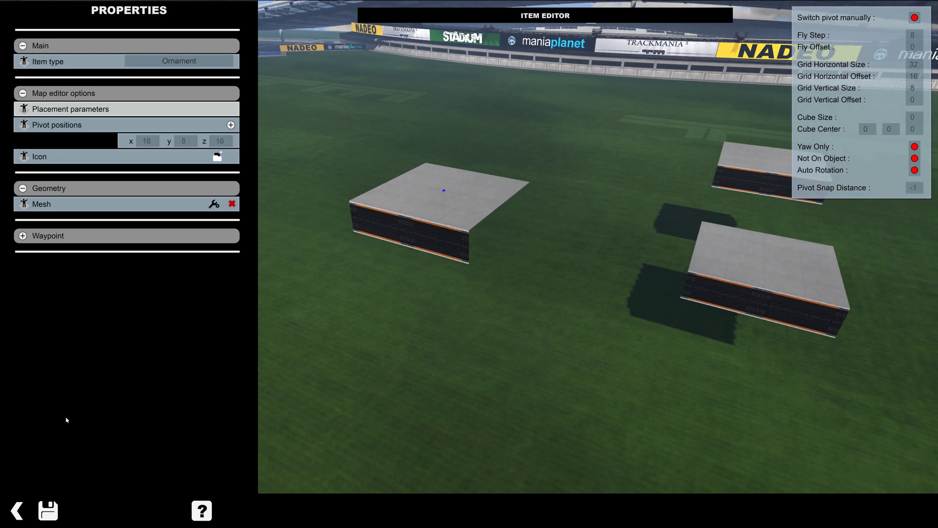
# Save the item over its existing file and return to the map editor.
pyautogui.click(53, 510)
pyautogui.click(468, 420)
pyautogui.click(382, 281)
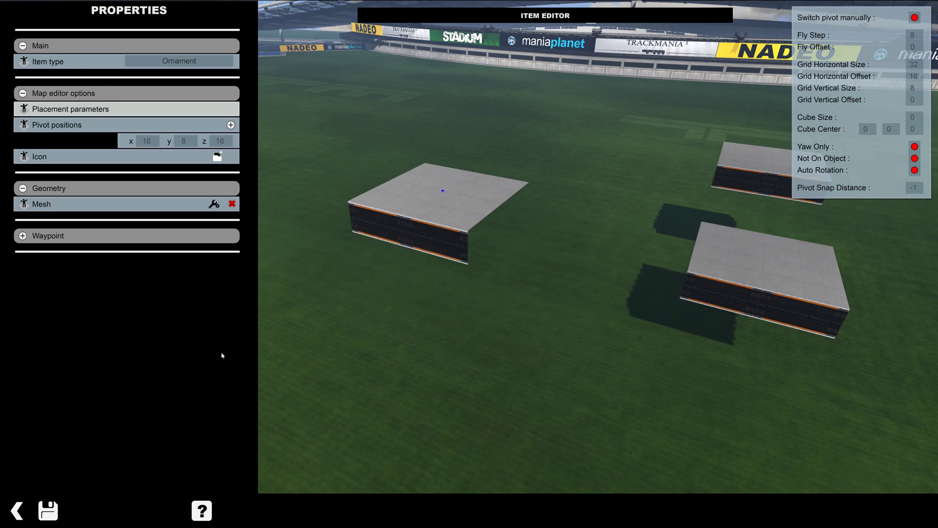
pyautogui.click(27, 512)
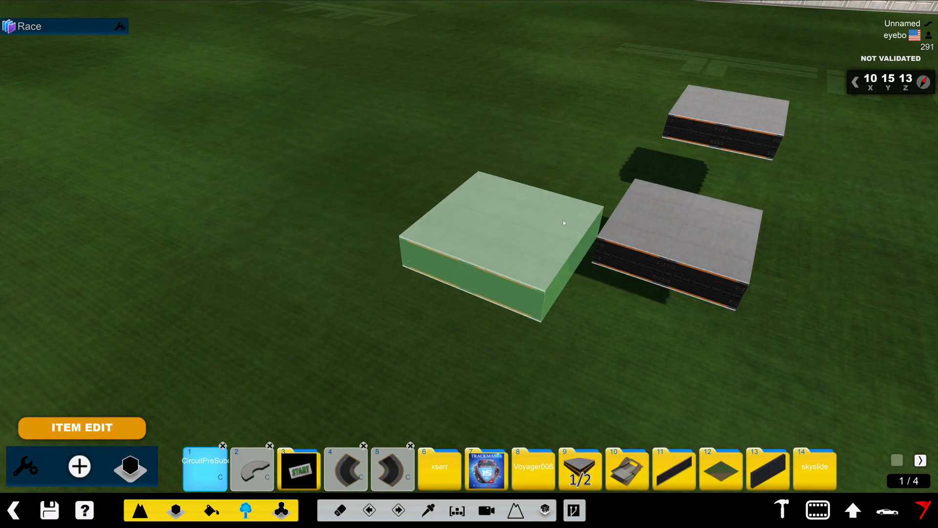
# Place the platform item directly beside the standard platform block at matching height.
pyautogui.scroll(-1, 582, 162)
pyautogui.scroll(1, 582, 162)
pyautogui.scroll(-1, 581, 164)
pyautogui.click(581, 164)
pyautogui.keyDown('alt'); pyautogui.moveTo(581, 164); pyautogui.dragTo(483, 219, button='right'); pyautogui.keyUp('alt')
# Open the placed platform item in the item editor and start saving it under a different file name.
pyautogui.click(42, 468)
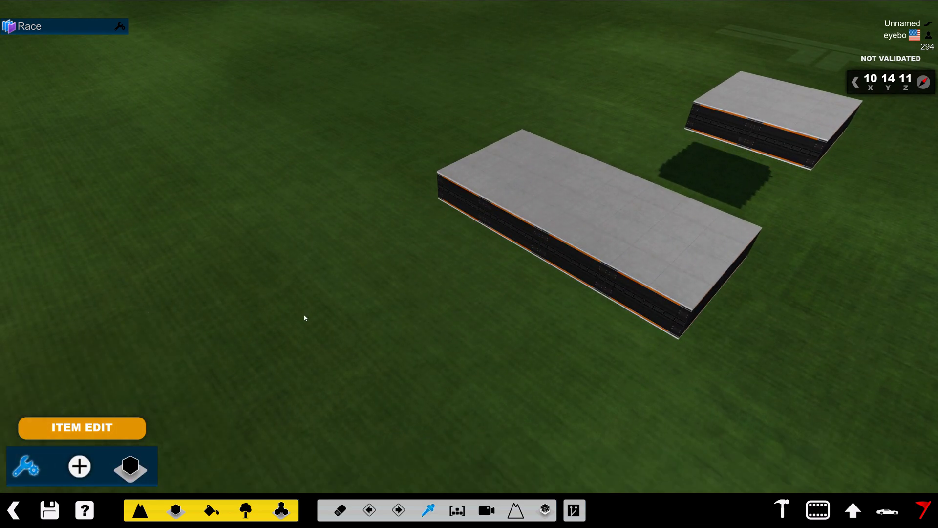
pyautogui.click(497, 217)
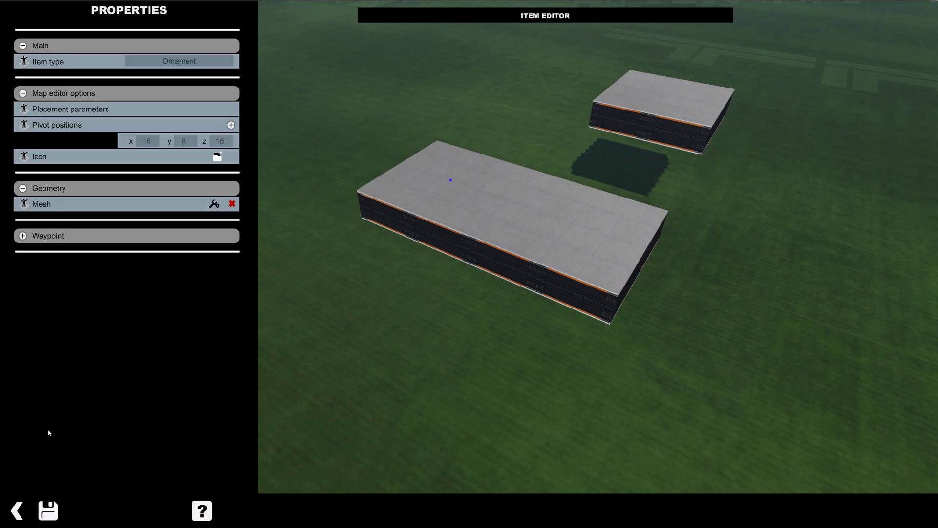
pyautogui.click(49, 509)
pyautogui.click(439, 391)
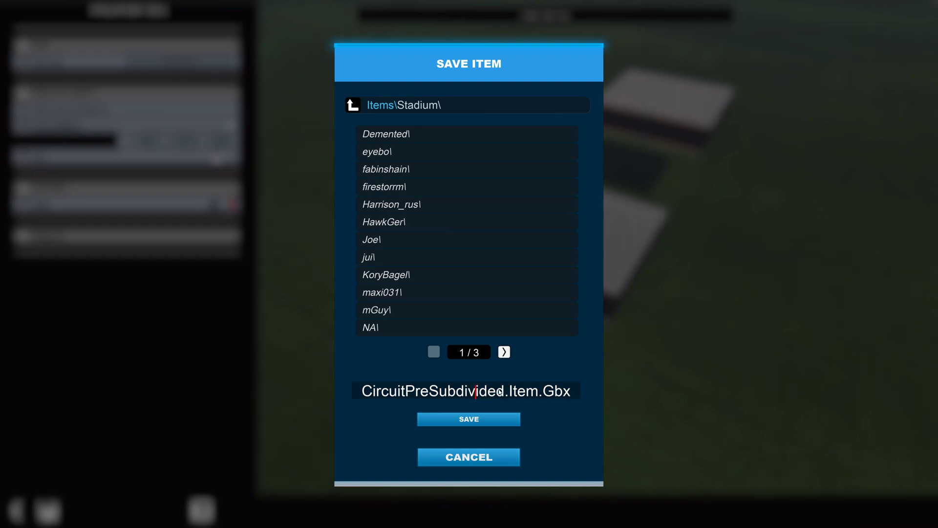
# Rename the item file to Circuit180UpOneLevel.Item.Gbx and save it in the Items\Stadium folder.
pyautogui.moveTo(492, 389); pyautogui.dragTo(341, 394)
pyautogui.press('BackSpace')
pyautogui.press('BackSpace')
pyautogui.press('BackSpace')
pyautogui.press('BackSpace')
pyautogui.press('BackSpace')
pyautogui.press('BackSpace')
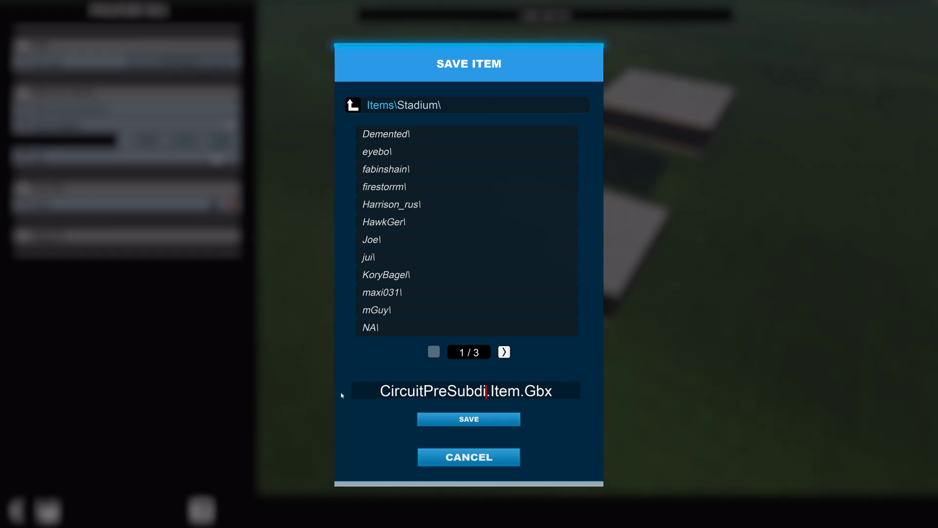
pyautogui.press('BackSpace')
pyautogui.press('BackSpace')
pyautogui.press('BackSpace')
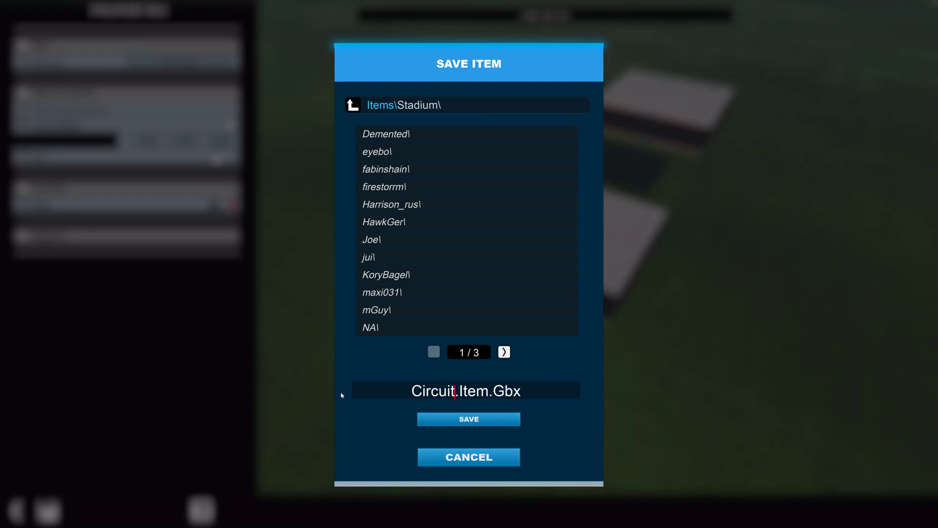
pyautogui.write('B')
pyautogui.press('BackSpace')
pyautogui.write('180')
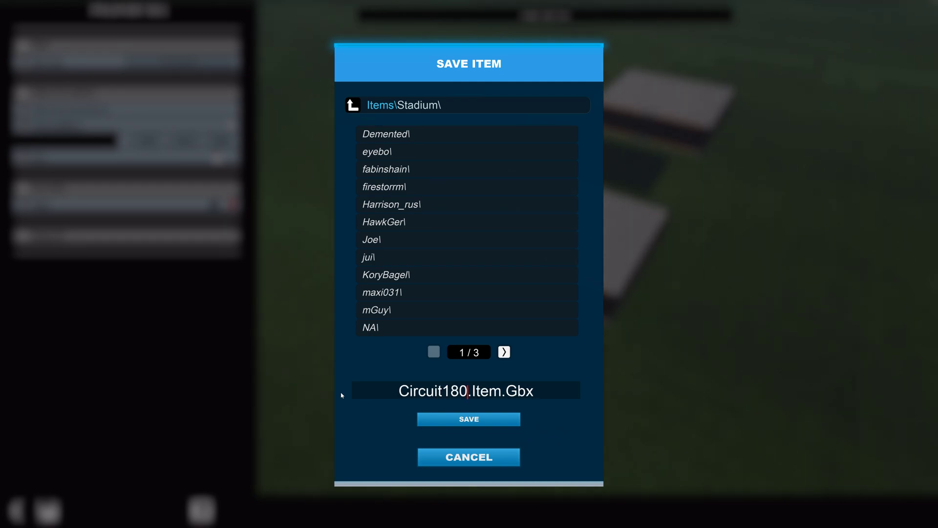
pyautogui.write('UpOne')
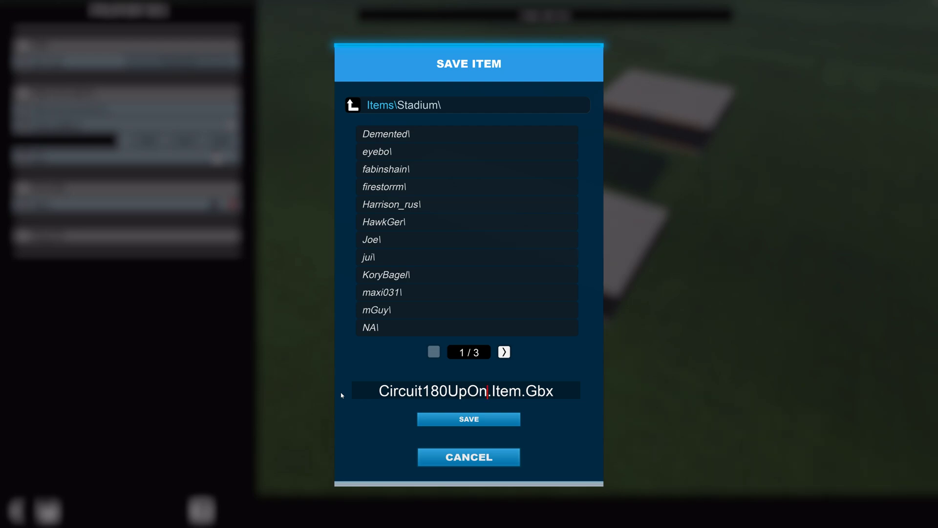
pyautogui.write('Level')
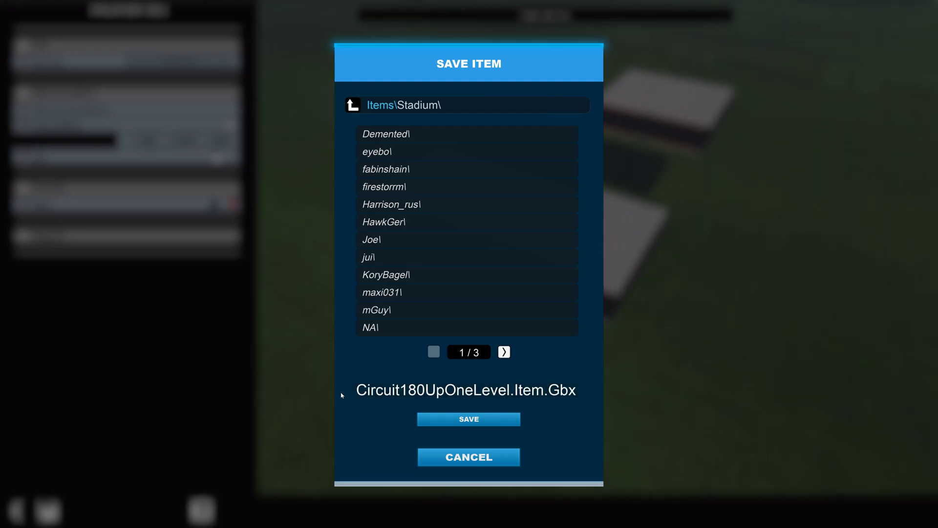
pyautogui.click(457, 421)
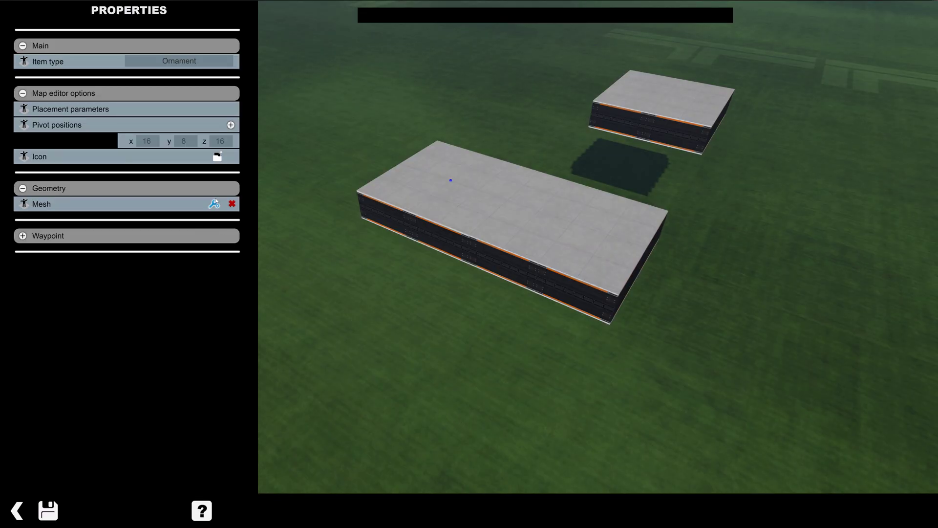
# Return to the map editor and preview the CircuitPreSubdivided item in front of the existing platforms.
pyautogui.click(17, 510)
pyautogui.click(253, 468)
pyautogui.click(322, 275)
pyautogui.keyDown('alt'); pyautogui.moveTo(322, 276); pyautogui.dragTo(406, 269, button='right'); pyautogui.keyUp('alt')
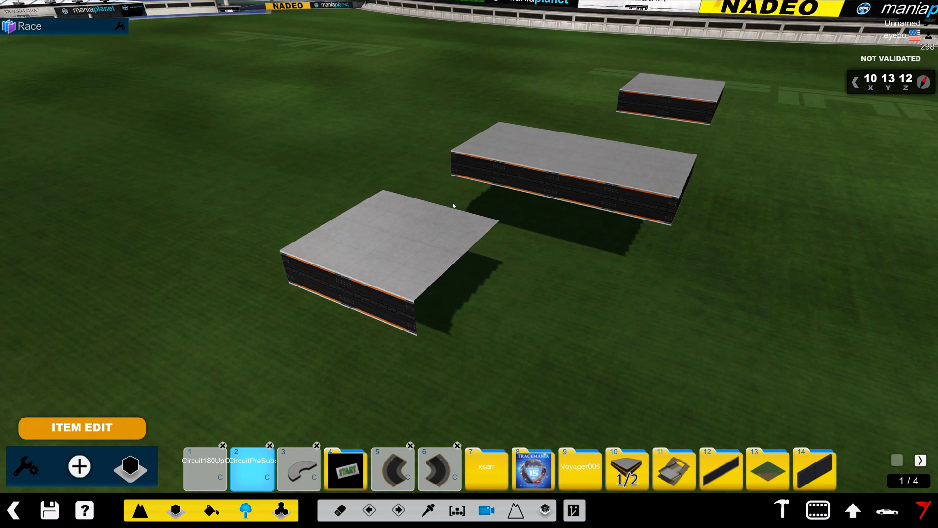
pyautogui.moveTo(408, 252); pyautogui.dragTo(388, 248, button='right')
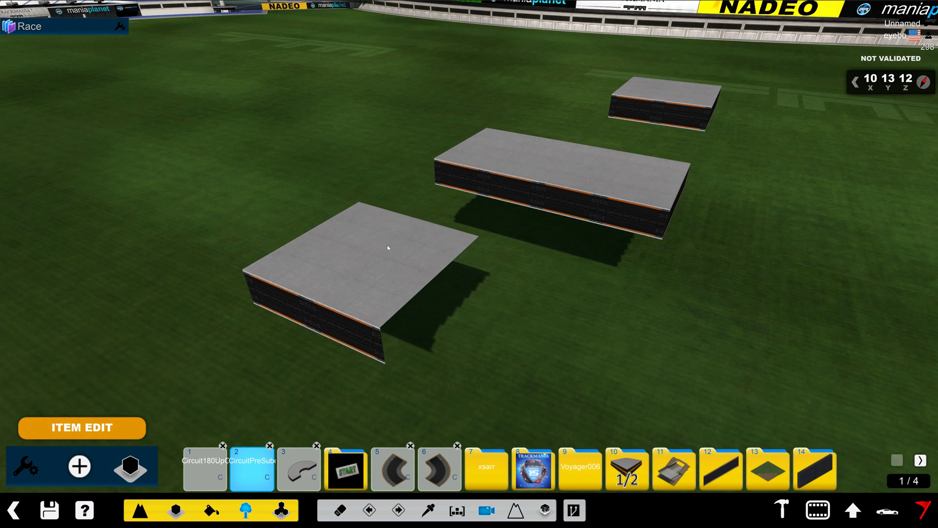
pyautogui.click(385, 285)
pyautogui.keyDown('alt'); pyautogui.moveTo(454, 230); pyautogui.dragTo(405, 337); pyautogui.keyUp('alt')
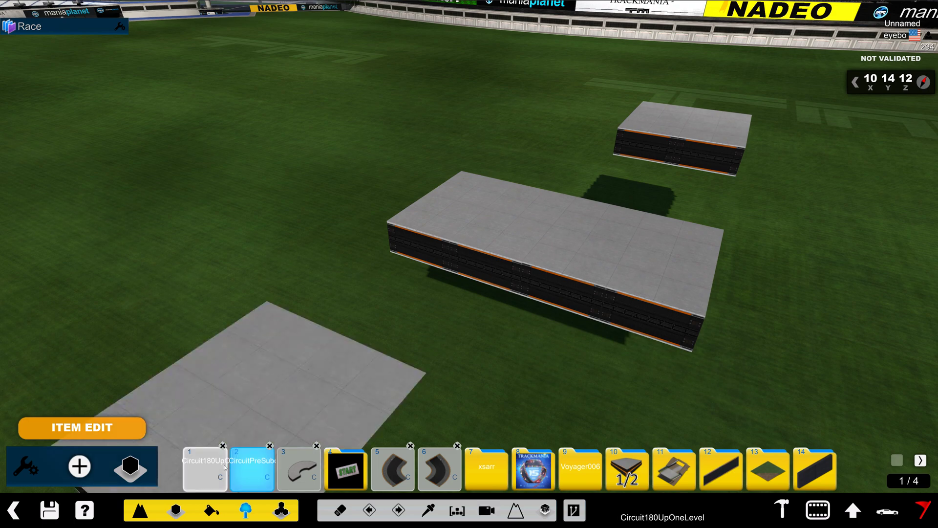
pyautogui.keyDown('alt'); pyautogui.moveTo(345, 361); pyautogui.dragTo(388, 270); pyautogui.keyUp('alt')
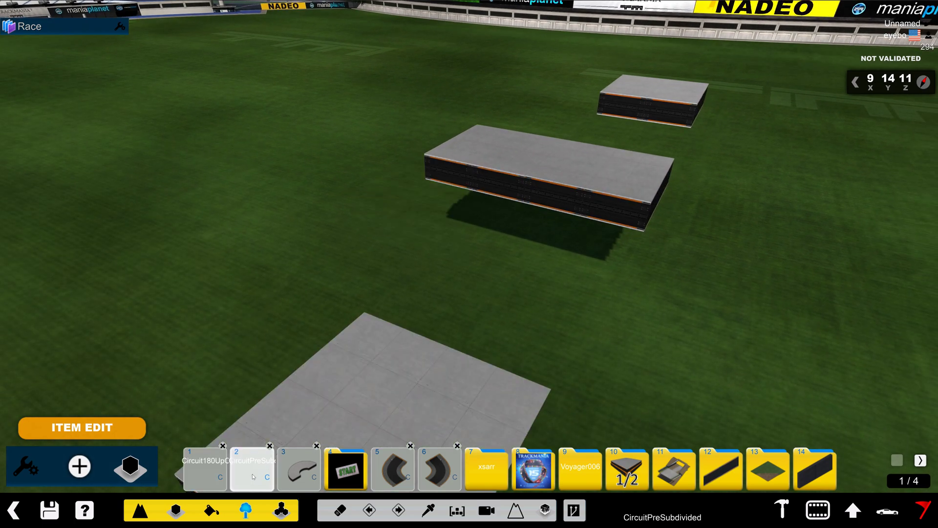
pyautogui.click(243, 476)
pyautogui.click(353, 223)
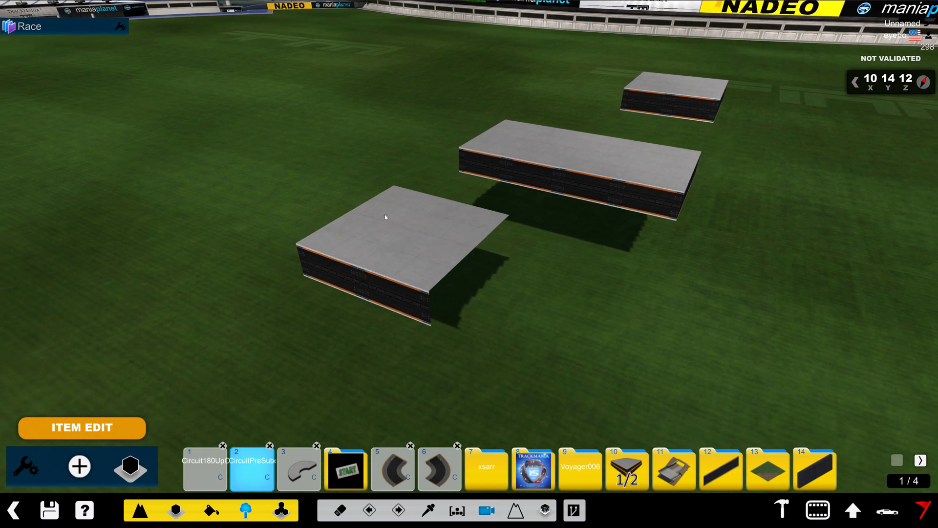
pyautogui.press('x')
pyautogui.click(398, 270)
pyautogui.keyDown('alt'); pyautogui.moveTo(426, 211); pyautogui.dragTo(342, 296); pyautogui.keyUp('alt')
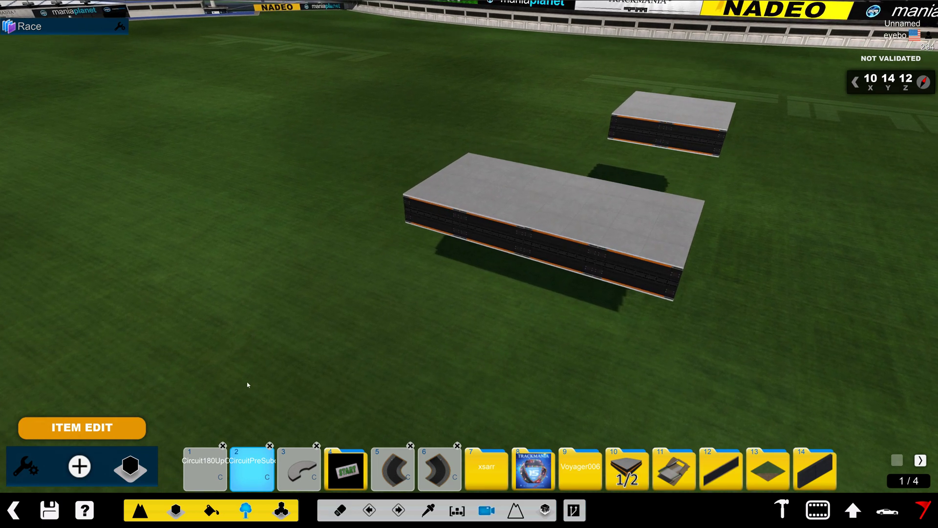
# Replace the platform item beside the standard block with the Circuit180UpOneLevel item.
pyautogui.click(208, 468)
pyautogui.hotkey('ctrl', 'z')
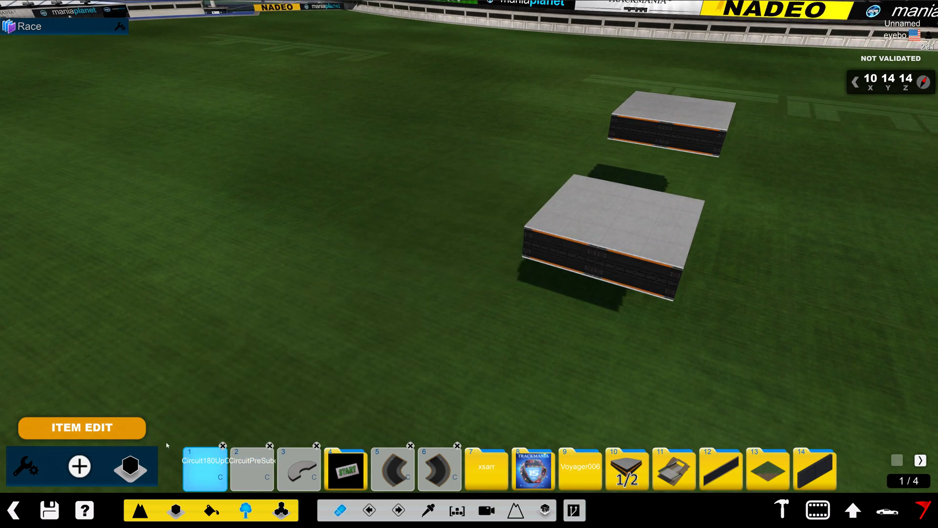
pyautogui.click(460, 223)
pyautogui.keyDown('alt'); pyautogui.moveTo(459, 222); pyautogui.dragTo(390, 237); pyautogui.keyUp('alt')
# Open the placed Circuit180UpOneLevel item's mesh for editing and select its visible Geometry layer.
pyautogui.click(25, 466)
pyautogui.click(397, 222)
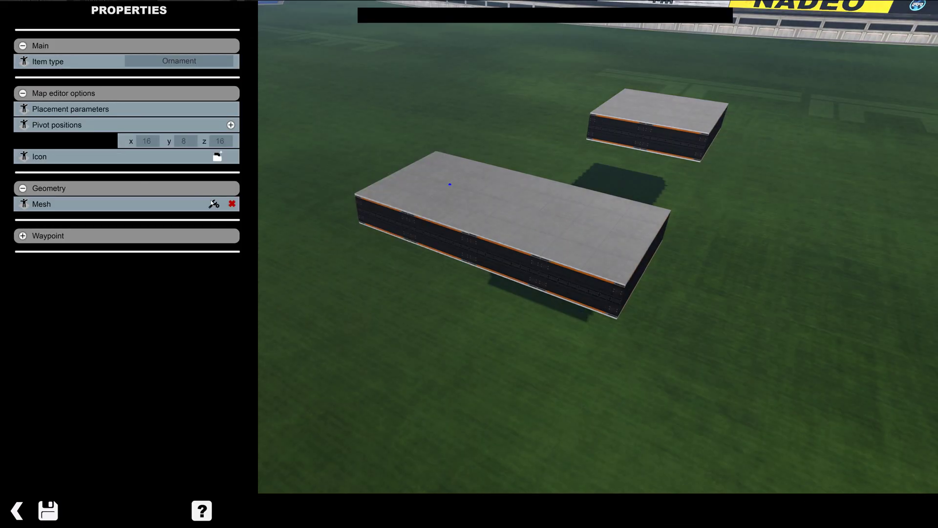
pyautogui.click(214, 204)
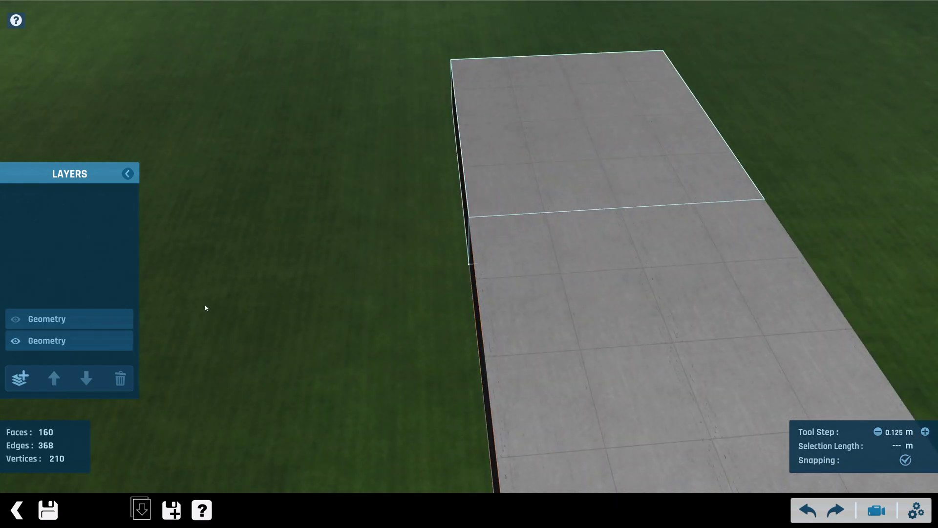
pyautogui.click(125, 341)
pyautogui.scroll(-3, 386, 248)
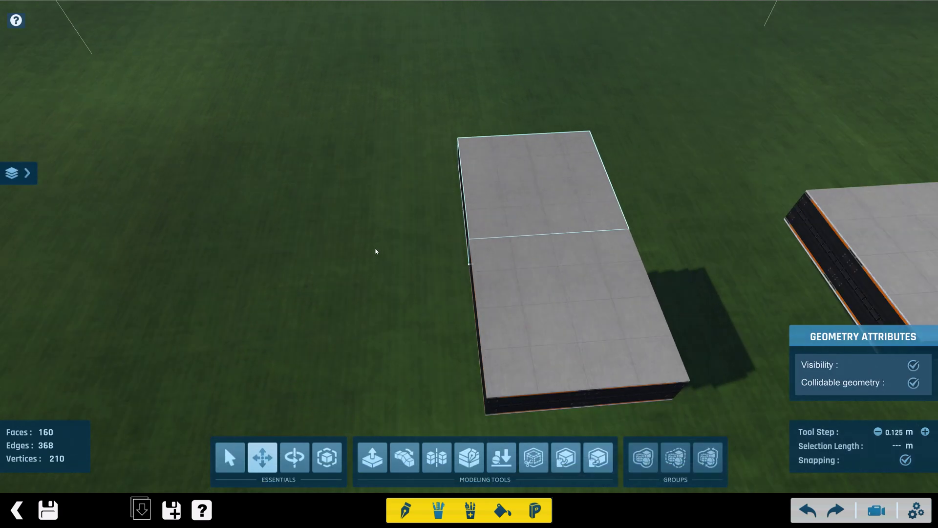
pyautogui.keyDown('alt'); pyautogui.moveTo(378, 248); pyautogui.dragTo(325, 272); pyautogui.keyUp('alt')
pyautogui.moveTo(427, 262); pyautogui.dragTo(601, 209, button='right')
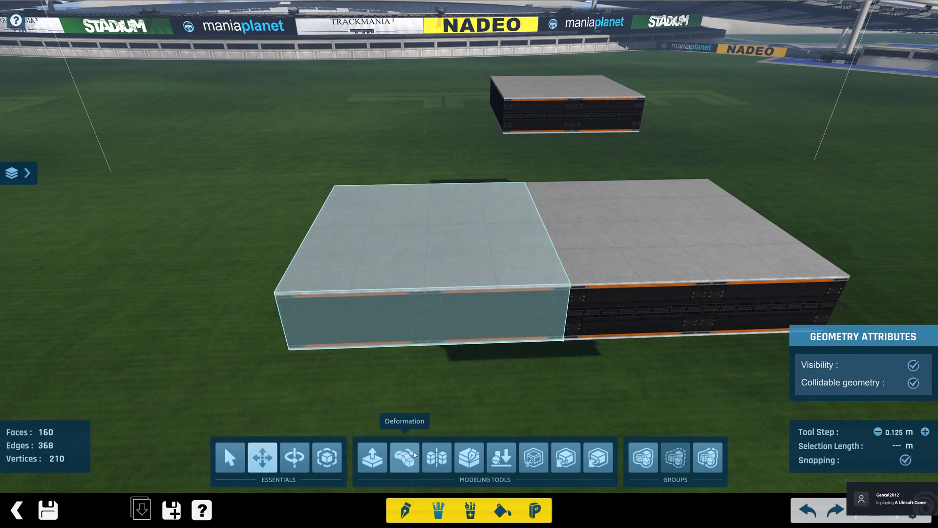
pyautogui.click(415, 456)
pyautogui.moveTo(402, 203); pyautogui.dragTo(116, 314, button='right')
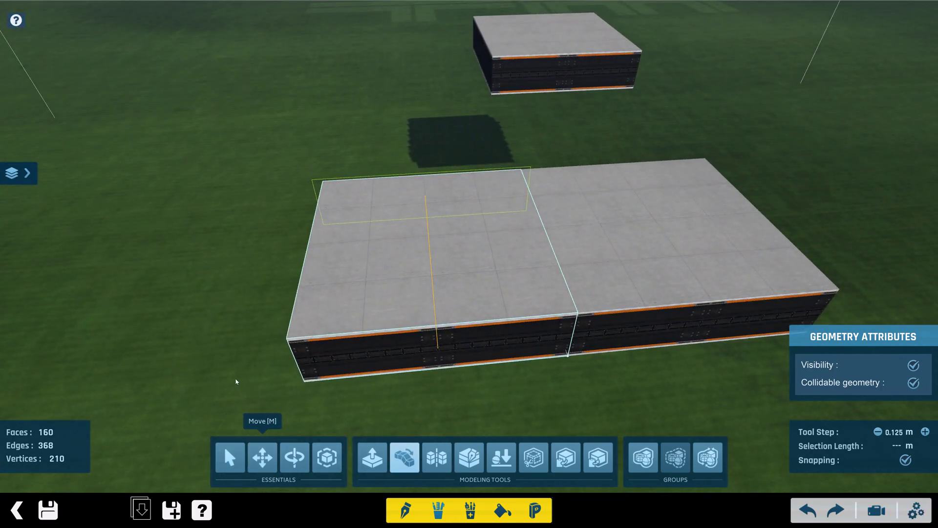
pyautogui.click(250, 464)
pyautogui.moveTo(210, 406); pyautogui.dragTo(342, 274, button='right')
pyautogui.click(342, 247)
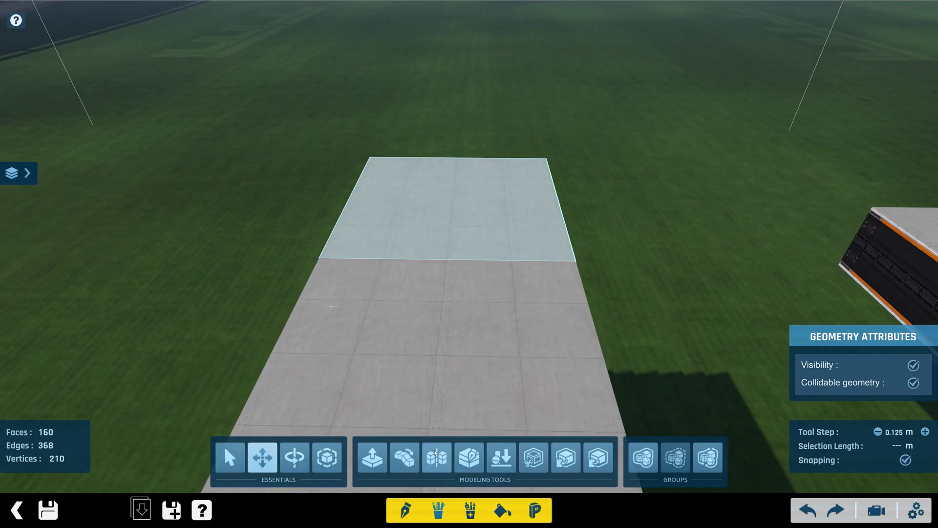
pyautogui.click(408, 457)
pyautogui.moveTo(352, 313); pyautogui.dragTo(614, 289, button='right')
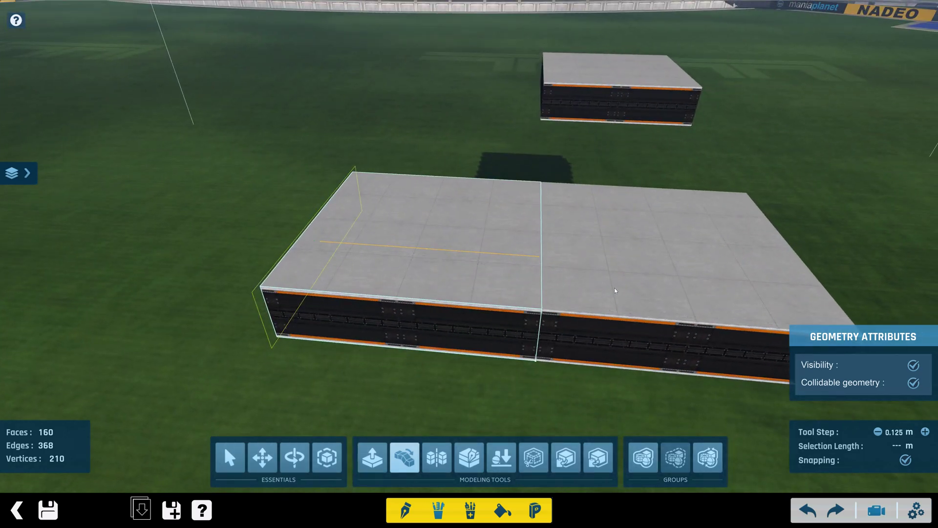
pyautogui.moveTo(557, 289); pyautogui.dragTo(456, 167, button='right')
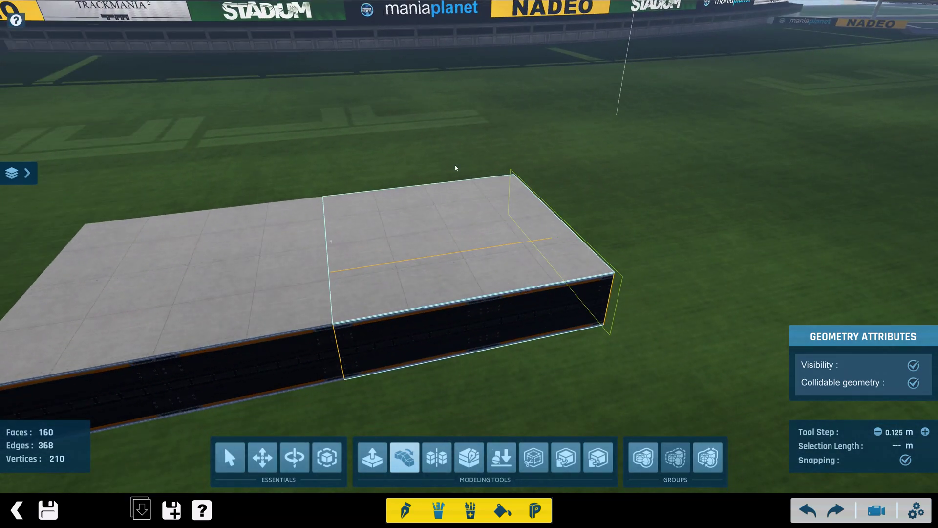
pyautogui.moveTo(689, 259); pyautogui.dragTo(505, 287, button='right')
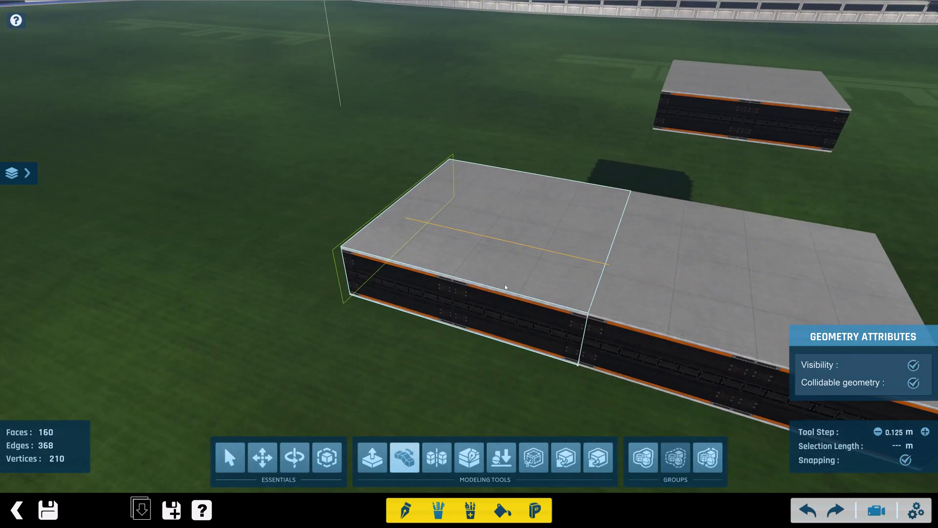
pyautogui.click(268, 453)
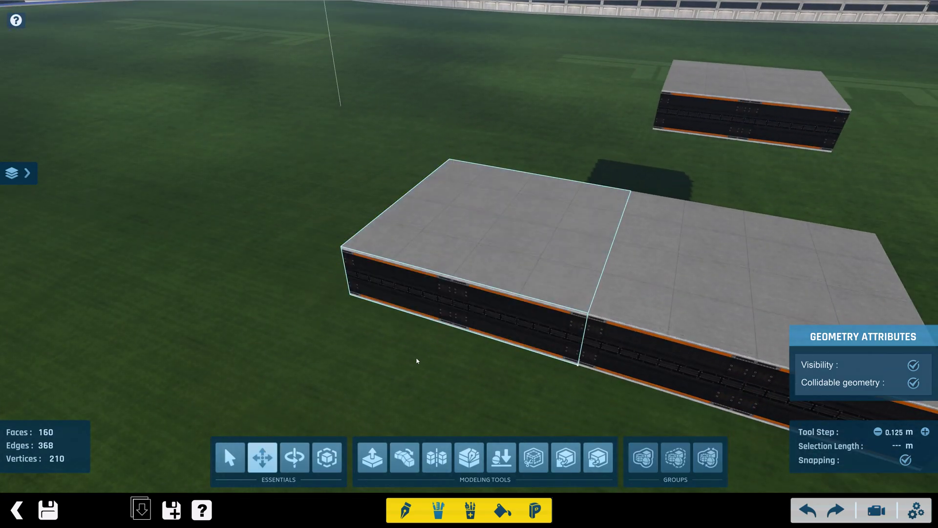
pyautogui.moveTo(443, 341); pyautogui.dragTo(554, 318, button='right')
pyautogui.moveTo(484, 265); pyautogui.dragTo(441, 213, button='right')
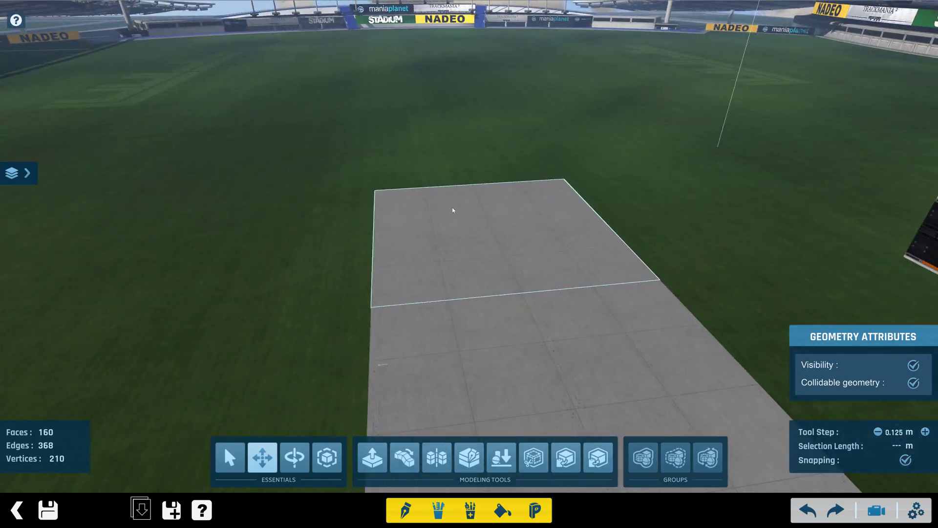
pyautogui.moveTo(418, 255); pyautogui.dragTo(455, 353, button='right')
# Start the Deformation tool on the platform and choose the side adjoining the standard block as the deformation's starting face.
pyautogui.click(405, 455)
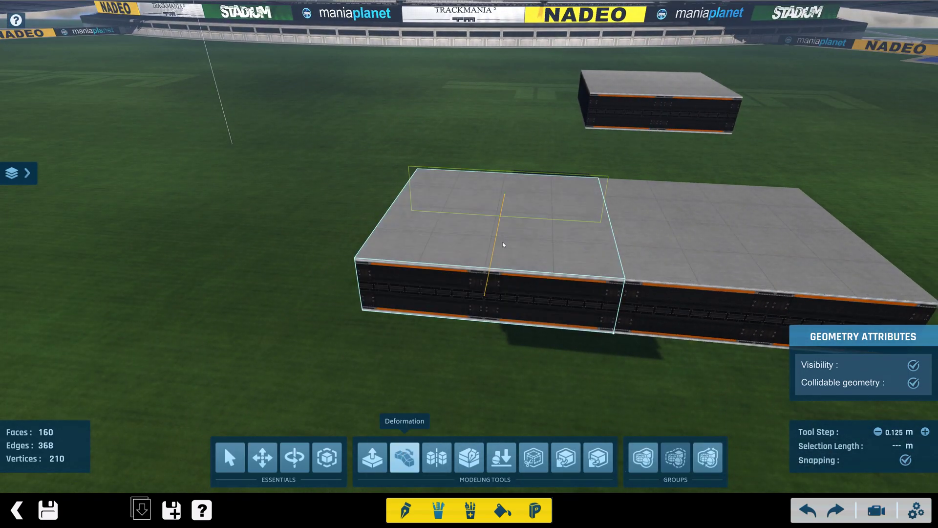
pyautogui.moveTo(424, 293); pyautogui.dragTo(628, 260, button='right')
pyautogui.click(604, 244)
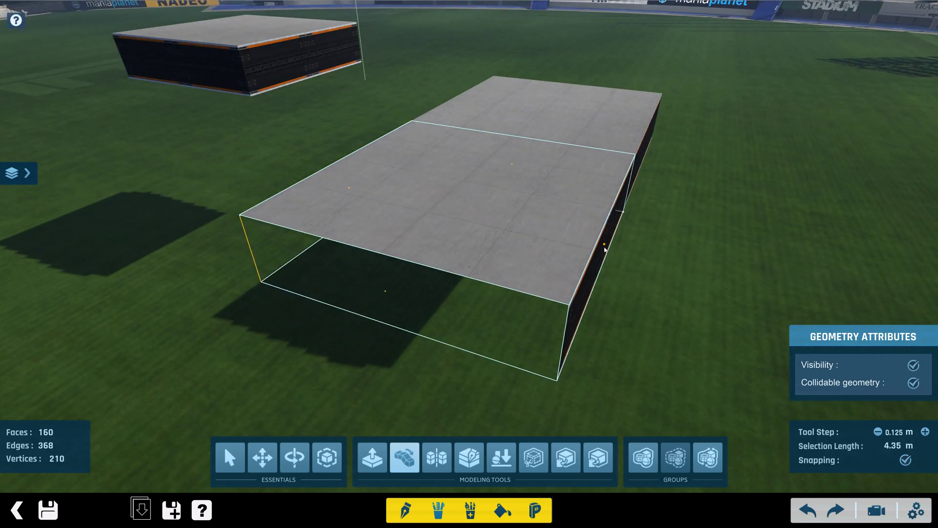
pyautogui.moveTo(295, 220); pyautogui.dragTo(562, 225, button='right')
pyautogui.moveTo(389, 324); pyautogui.dragTo(409, 271, button='right')
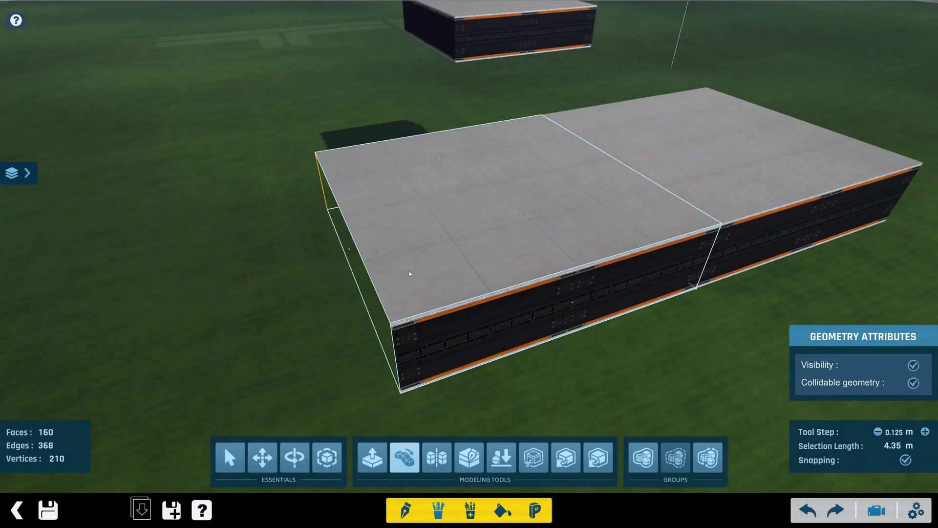
pyautogui.click(609, 189)
# Set the tool step to 16 m and position the deformation's end face toward the raised platform so the mesh bends around.
pyautogui.moveTo(345, 235); pyautogui.dragTo(747, 400, button='right')
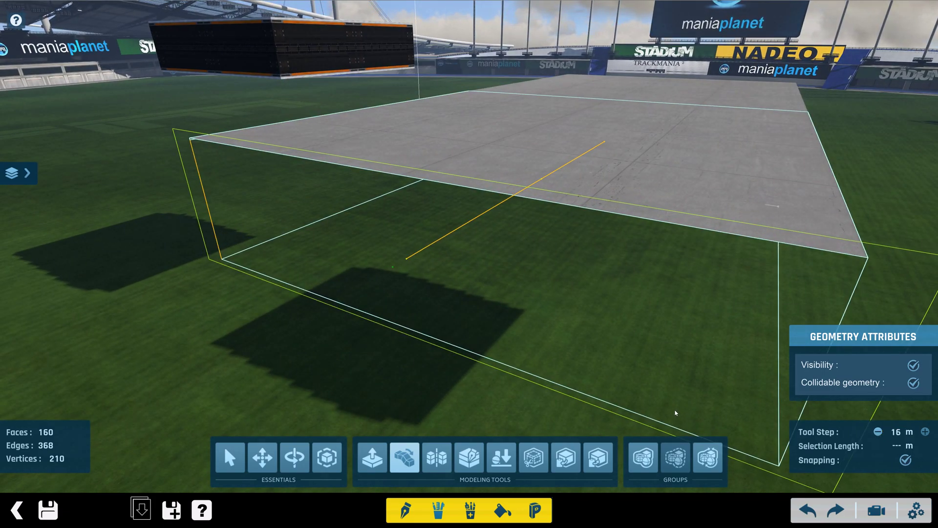
pyautogui.moveTo(447, 352); pyautogui.dragTo(567, 282, button='right')
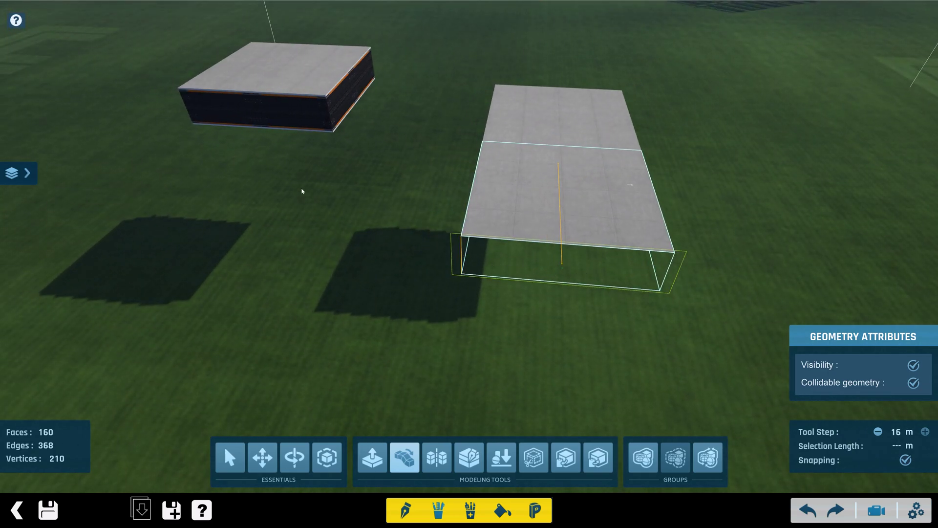
pyautogui.moveTo(451, 281); pyautogui.dragTo(379, 327, button='right')
pyautogui.scroll(5, 380, 327)
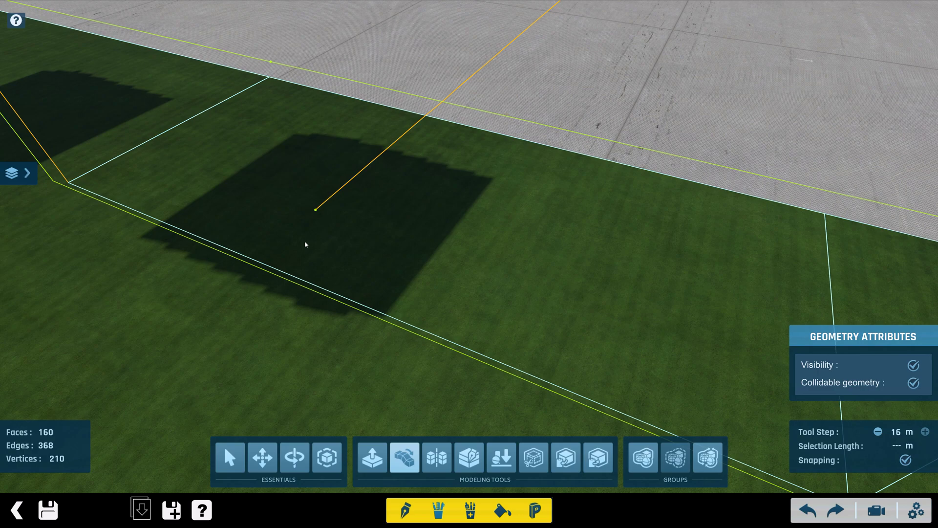
pyautogui.scroll(-6, 305, 245)
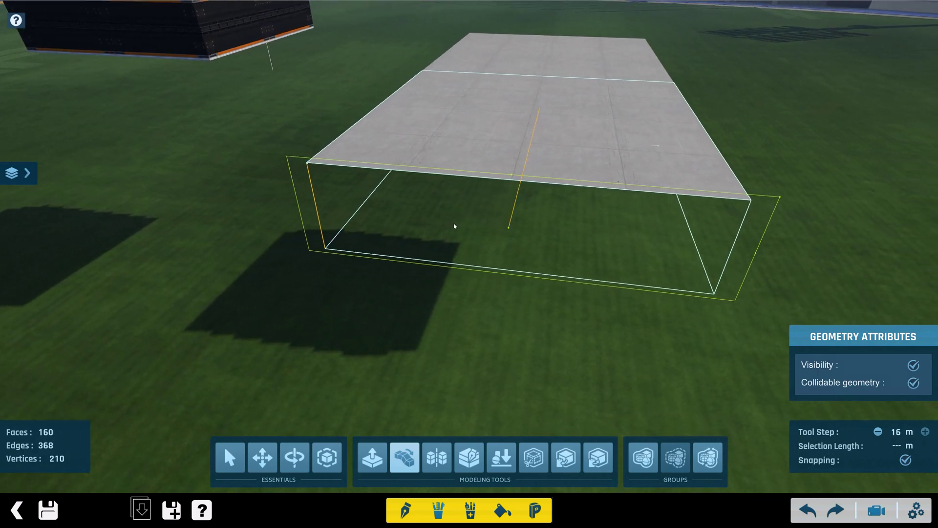
pyautogui.moveTo(454, 224); pyautogui.dragTo(508, 227, button='middle')
pyautogui.scroll(-3, 467, 259)
pyautogui.moveTo(467, 258); pyautogui.dragTo(703, 220, button='middle')
pyautogui.click(703, 215)
pyautogui.click(704, 216)
pyautogui.click(259, 240)
pyautogui.moveTo(260, 240); pyautogui.dragTo(635, 264, button='middle')
pyautogui.moveTo(276, 266); pyautogui.dragTo(522, 219, button='middle')
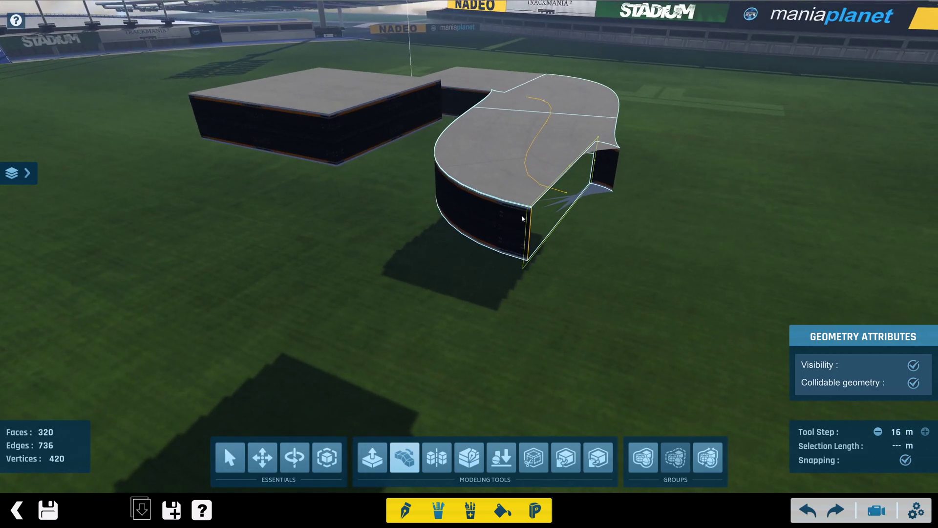
# With an 8 m tool step, move the deformation's end face against the raised platform's side and lift it to that platform's level.
pyautogui.click(565, 196)
pyautogui.keyDown('alt'); pyautogui.moveTo(399, 165); pyautogui.dragTo(269, 191, button='right'); pyautogui.keyUp('alt')
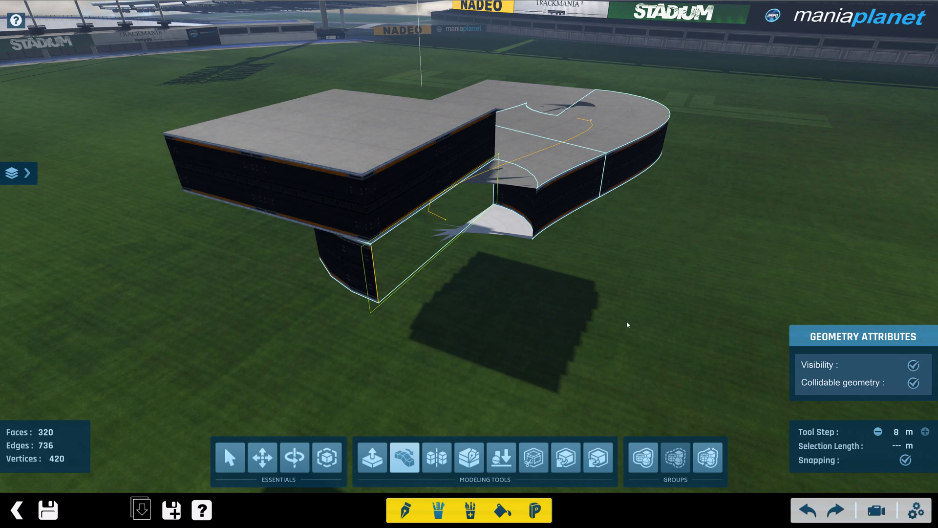
pyautogui.click(448, 224)
pyautogui.click(444, 171)
pyautogui.keyDown('alt'); pyautogui.moveTo(444, 171); pyautogui.dragTo(473, 155, button='right'); pyautogui.keyUp('alt')
pyautogui.keyDown('alt'); pyautogui.moveTo(473, 155); pyautogui.dragTo(387, 240); pyautogui.keyUp('alt')
pyautogui.scroll(-3, 387, 239)
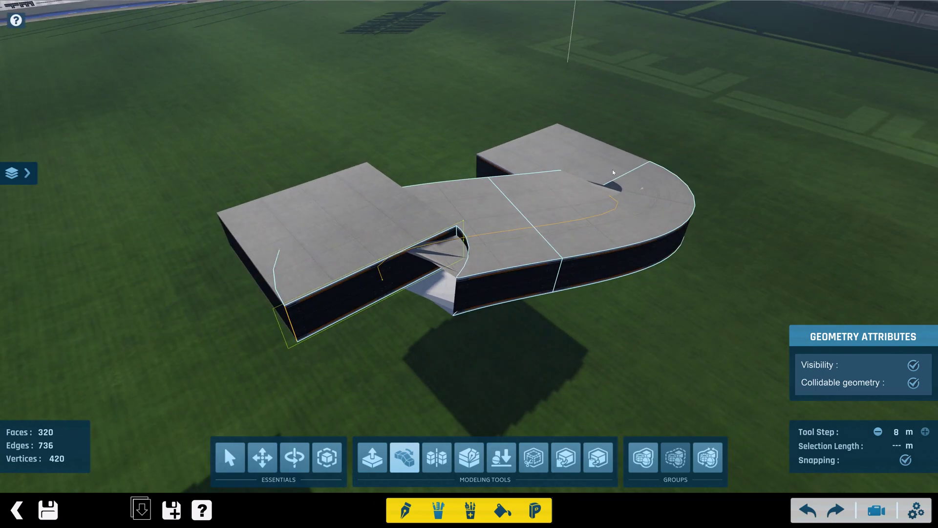
# Rotate the deformation's end face half a turn about its centre so the curved mesh runs into the raised platform.
pyautogui.scroll(5, 493, 223)
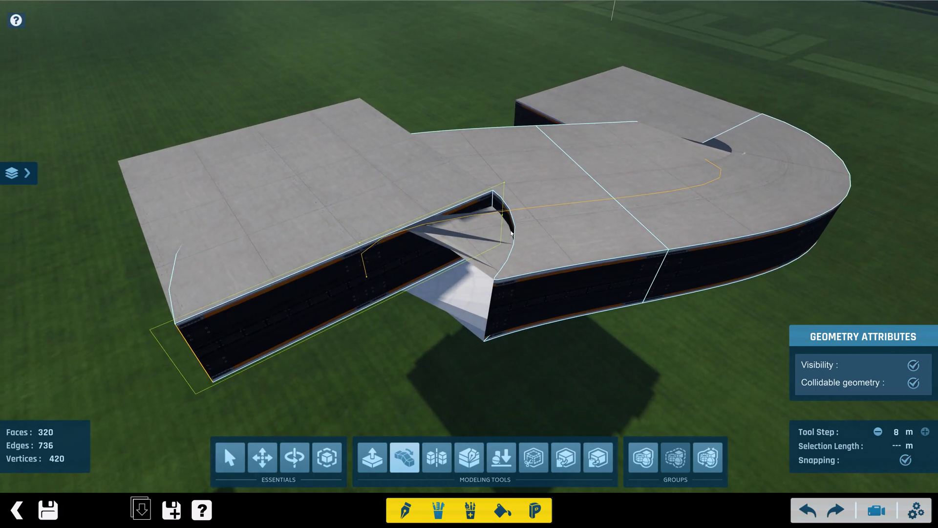
pyautogui.keyDown('alt'); pyautogui.moveTo(511, 234); pyautogui.dragTo(573, 220, button='right'); pyautogui.keyUp('alt')
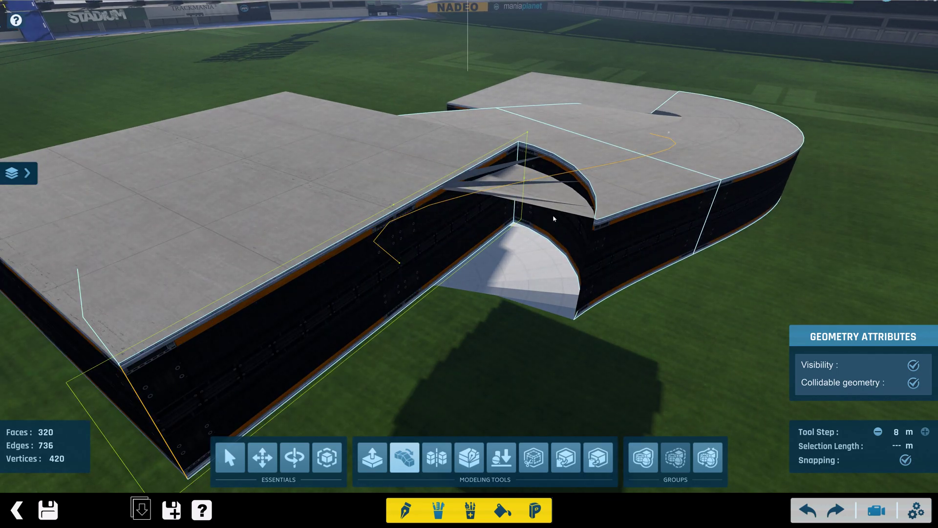
pyautogui.scroll(-3, 555, 218)
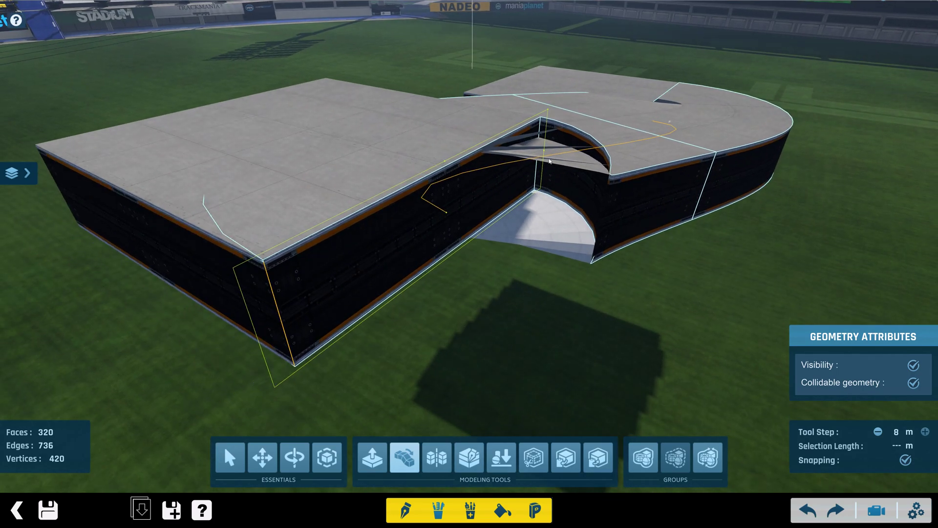
pyautogui.click(546, 152)
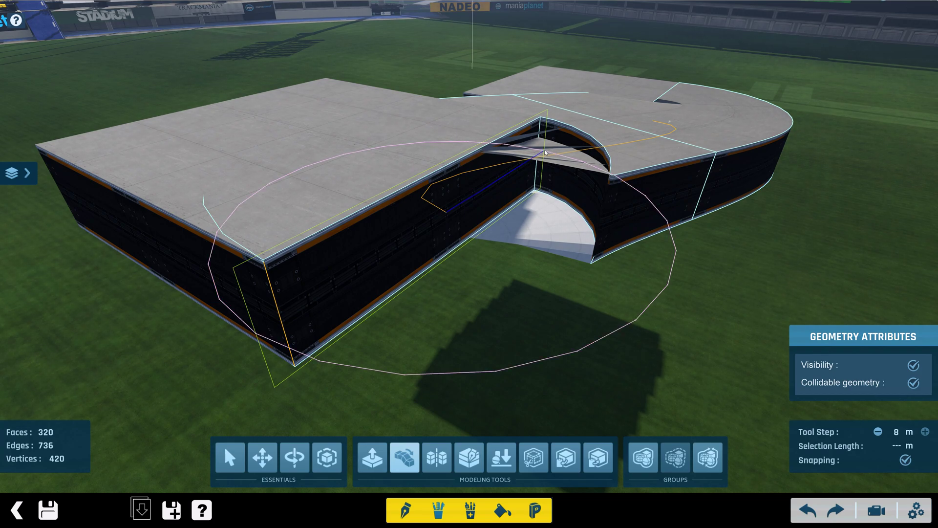
pyautogui.click(283, 332)
pyautogui.keyDown('alt'); pyautogui.moveTo(286, 331); pyautogui.dragTo(694, 230, button='right'); pyautogui.keyUp('alt')
pyautogui.keyDown('alt'); pyautogui.moveTo(371, 211); pyautogui.dragTo(664, 238, button='right'); pyautogui.keyUp('alt')
pyautogui.keyDown('alt'); pyautogui.moveTo(430, 234); pyautogui.dragTo(278, 140, button='right'); pyautogui.keyUp('alt')
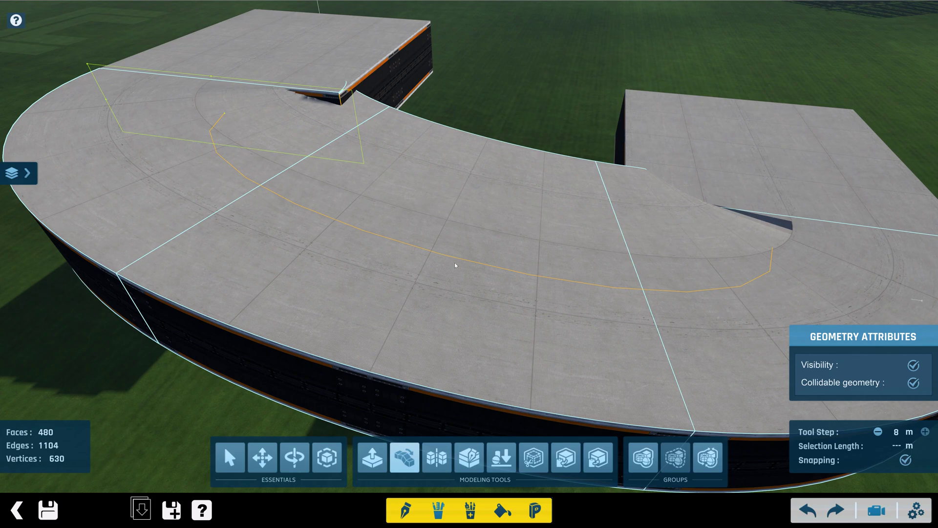
# Add an intermediate deformation face across the curved platform.
pyautogui.moveTo(526, 203); pyautogui.dragTo(559, 143, button='right')
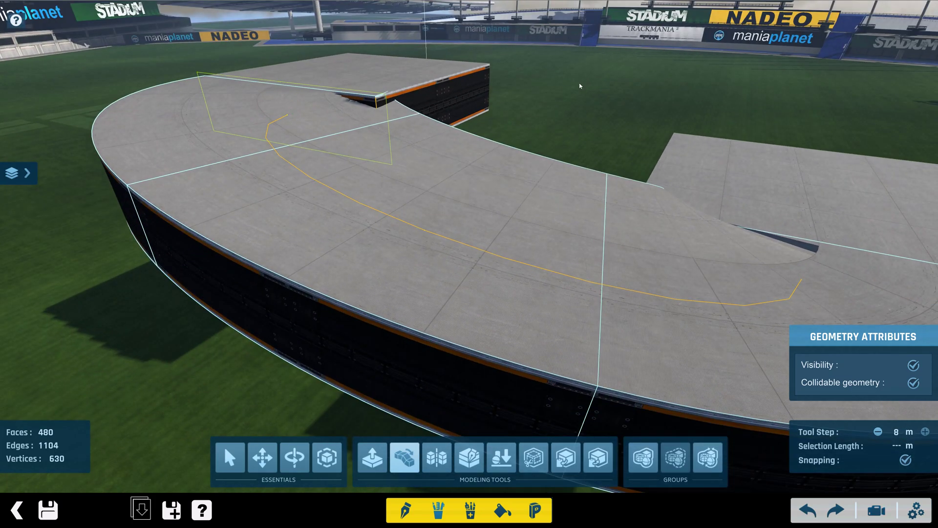
pyautogui.click(424, 230)
pyautogui.moveTo(515, 212); pyautogui.dragTo(447, 214, button='right')
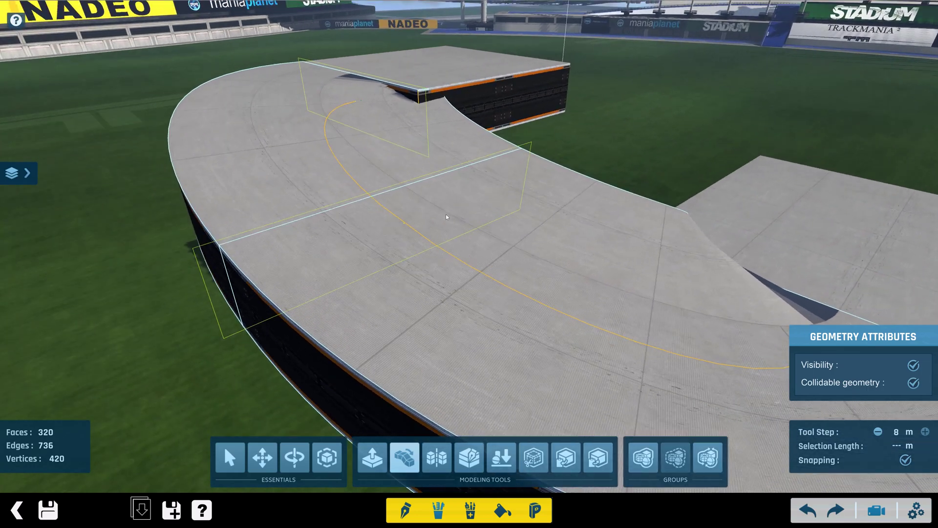
# Set the tool step to 16 m, move the intermediate face outward to the middle of the arc, and end the deformation.
pyautogui.scroll(-3, 446, 230)
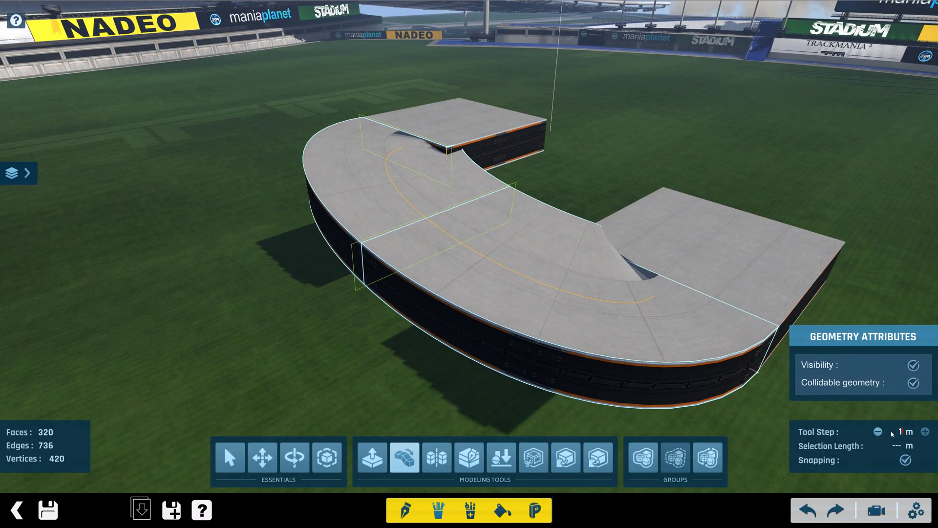
pyautogui.keyDown('alt'); pyautogui.moveTo(473, 241); pyautogui.dragTo(414, 237, button='right'); pyautogui.keyUp('alt')
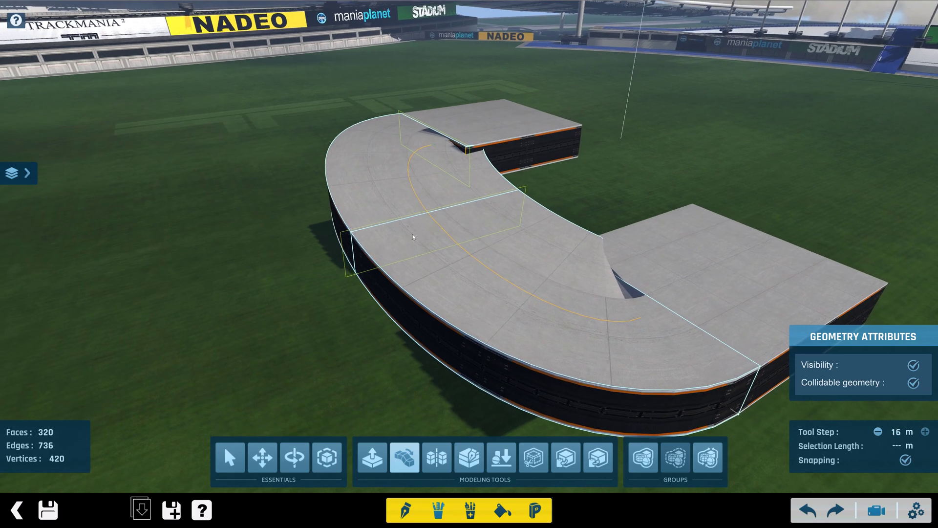
pyautogui.scroll(3, 420, 233)
pyautogui.moveTo(467, 207); pyautogui.dragTo(318, 221)
pyautogui.keyDown('alt'); pyautogui.moveTo(607, 241); pyautogui.dragTo(552, 216, button='right'); pyautogui.keyUp('alt')
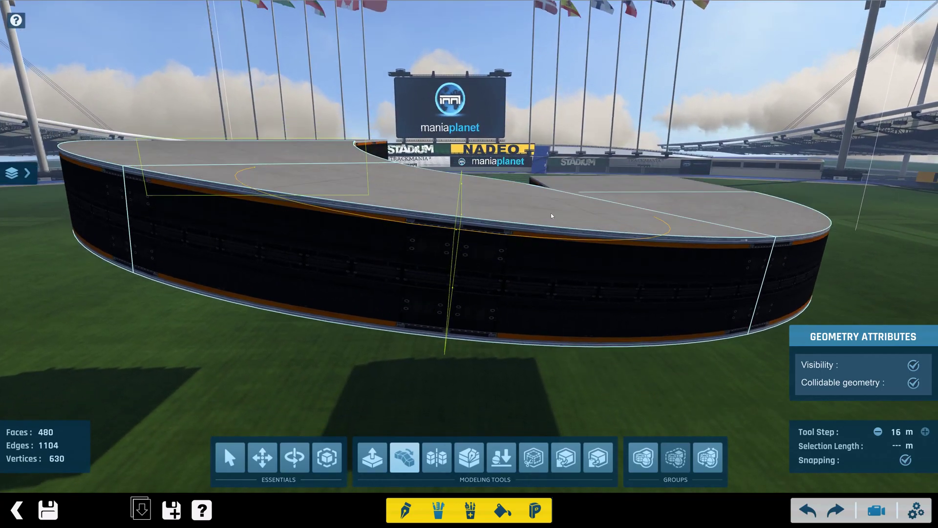
pyautogui.moveTo(440, 244); pyautogui.dragTo(456, 194, button='right')
pyautogui.moveTo(454, 253); pyautogui.dragTo(426, 237, button='right')
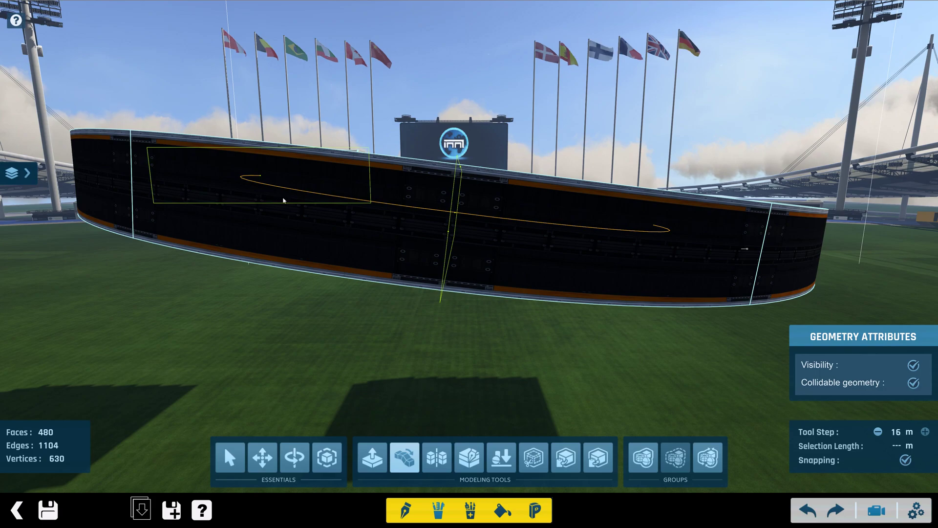
pyautogui.moveTo(453, 233); pyautogui.dragTo(337, 225, button='right')
pyautogui.keyDown('alt'); pyautogui.moveTo(312, 229); pyautogui.dragTo(385, 256, button='right'); pyautogui.keyUp('alt')
pyautogui.scroll(-3, 302, 264)
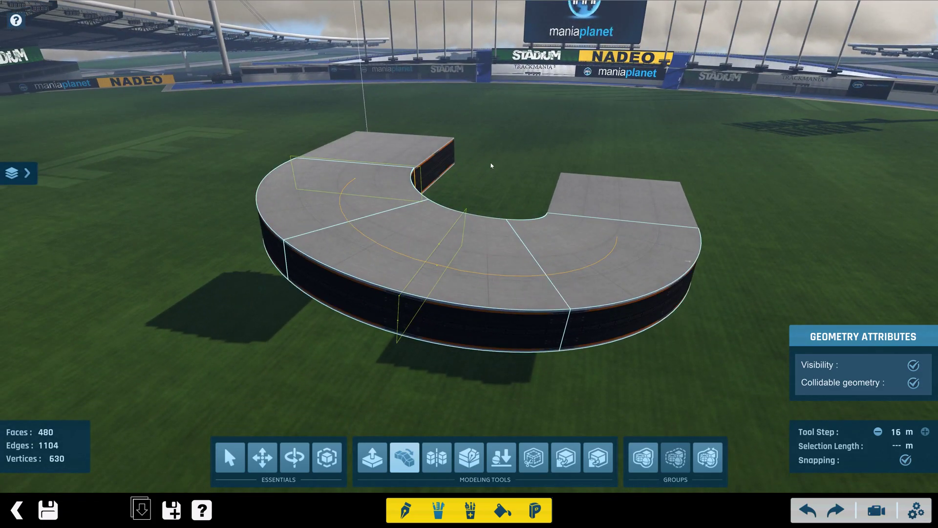
pyautogui.click(264, 459)
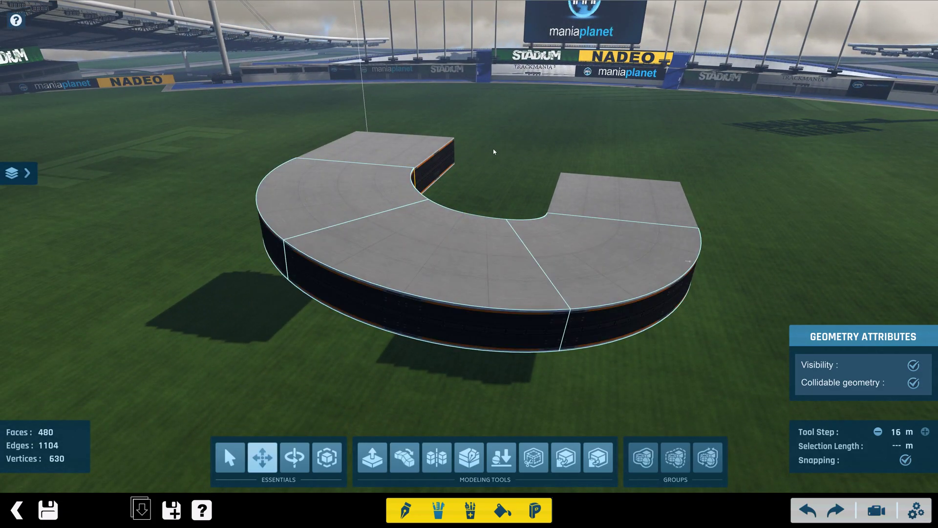
# Save the mesh over Circuit180UpOneLevel.Item.Gbx in Items\Stadium and return to the map editor.
pyautogui.click(56, 513)
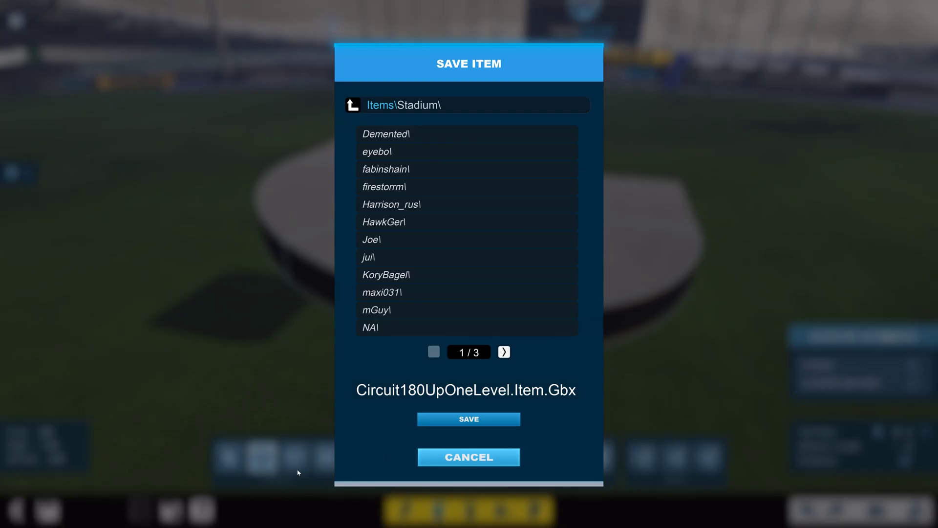
pyautogui.click(453, 423)
pyautogui.click(423, 290)
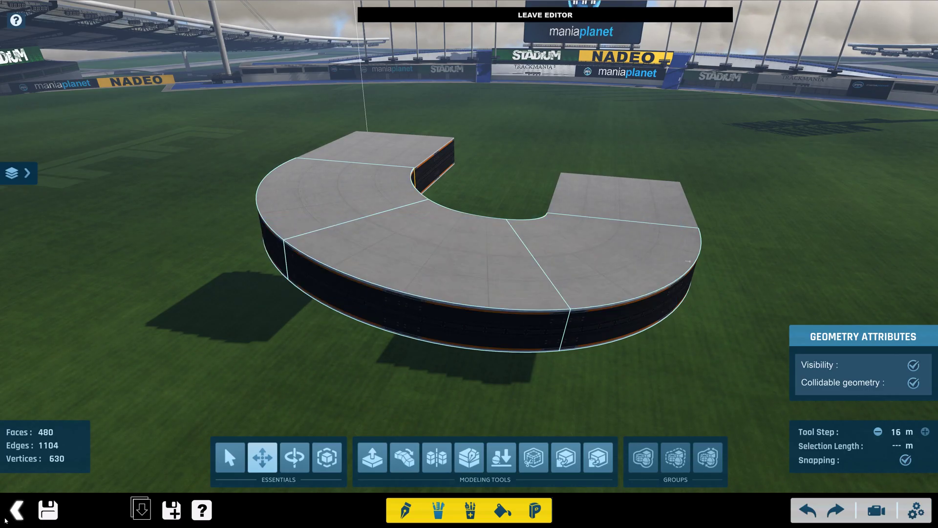
pyautogui.click(17, 509)
pyautogui.click(14, 509)
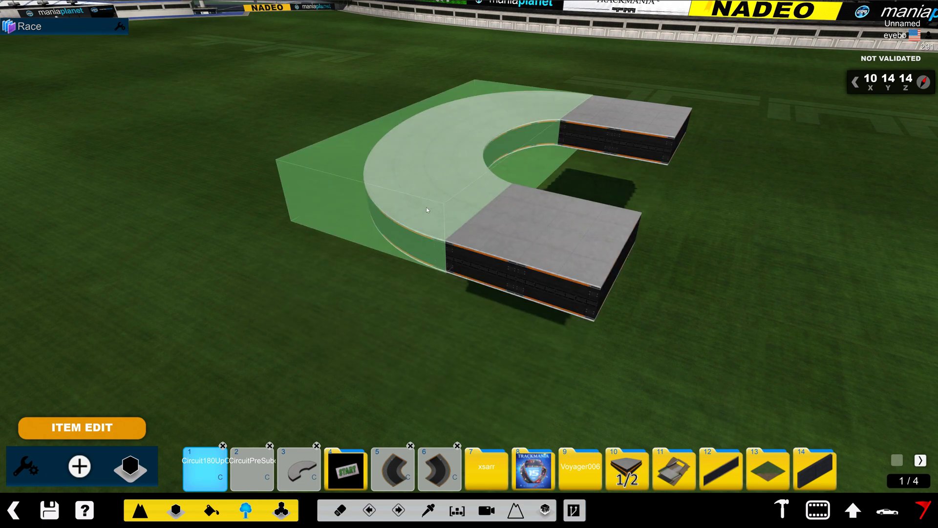
# Place the Circuit180UpOneLevel item between the two platforms and start a test drive from the lower platform's open end.
pyautogui.click(426, 206)
pyautogui.keyDown('alt'); pyautogui.moveTo(455, 228); pyautogui.dragTo(541, 274); pyautogui.keyUp('alt')
pyautogui.press('Return')
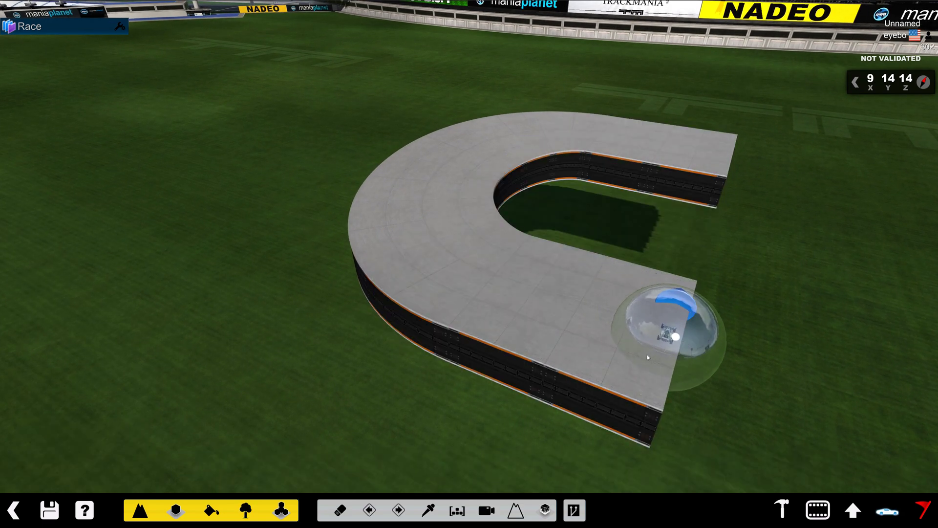
pyautogui.click(644, 353)
# Test-drive the curve from the lower platform up to the raised one and back down.
pyautogui.press('Up')
pyautogui.press('Left')
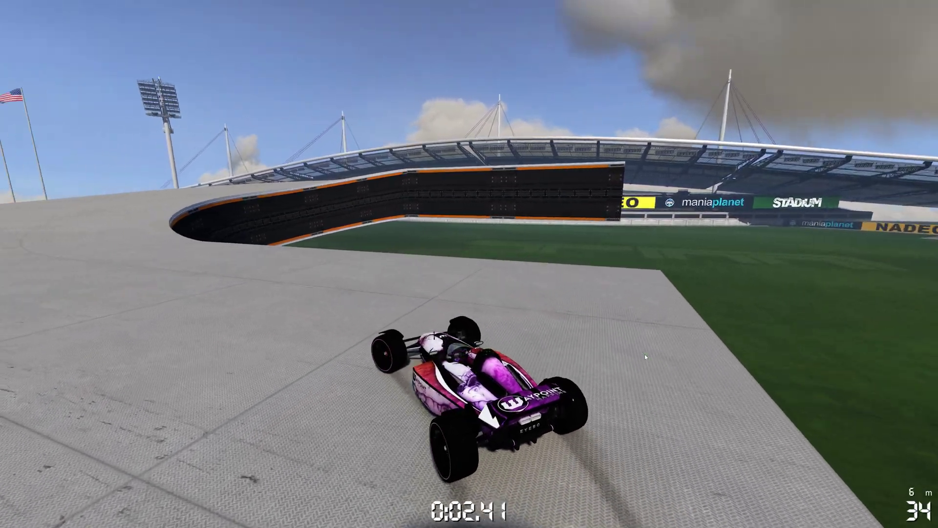
pyautogui.press('Right')
pyautogui.press('Right')
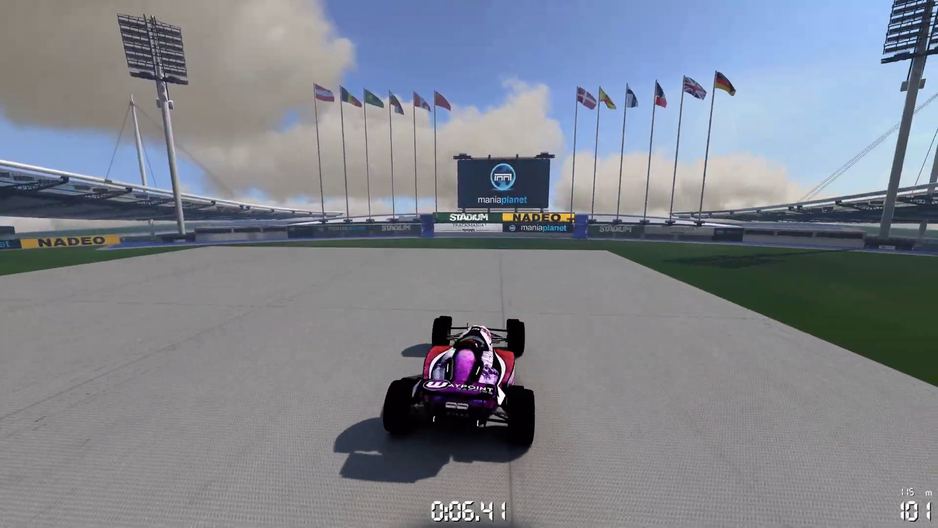
pyautogui.press('Down')
pyautogui.press('Left')
pyautogui.press('Up')
pyautogui.press('Up')
pyautogui.press('Left')
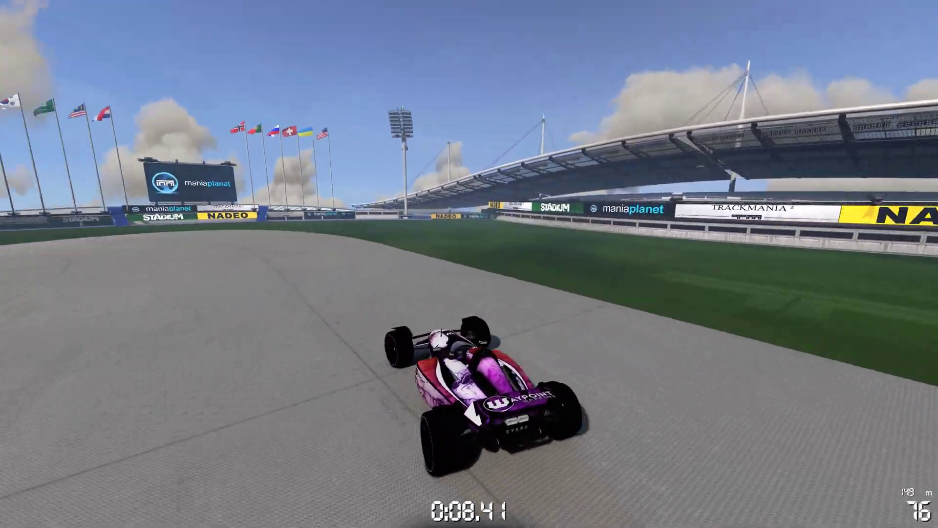
pyautogui.press('Up')
pyautogui.press('Left')
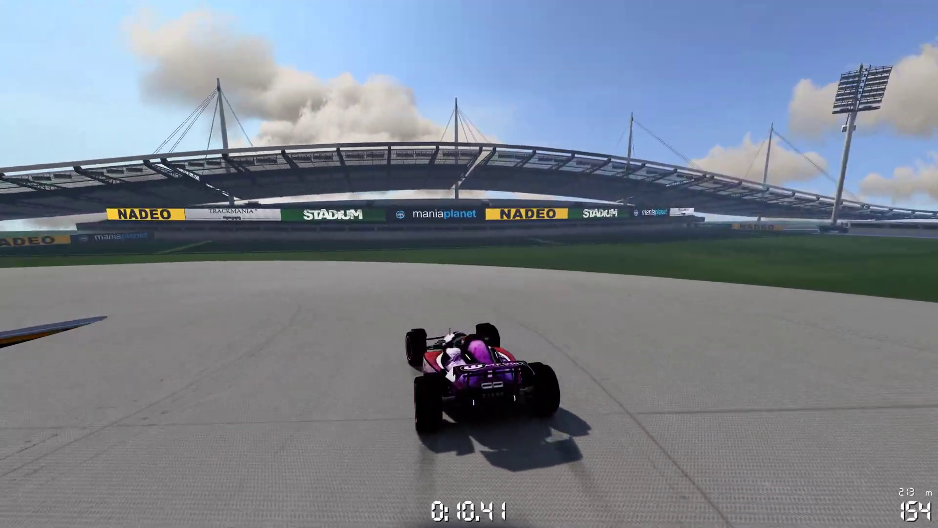
# Drive further runs over the curve in both directions to check its surface, and return to the map editor.
pyautogui.press('Down')
pyautogui.press('Left')
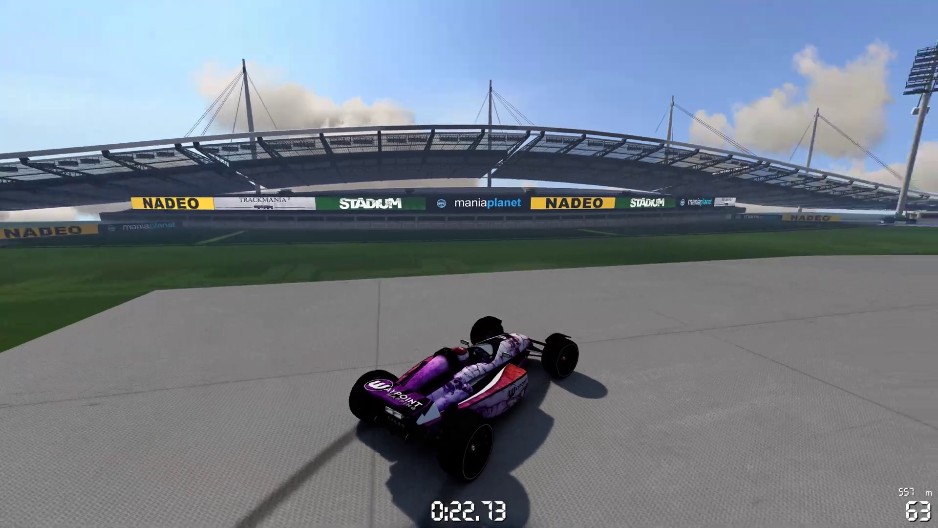
pyautogui.press('Up')
pyautogui.press('Up')
pyautogui.press('Right')
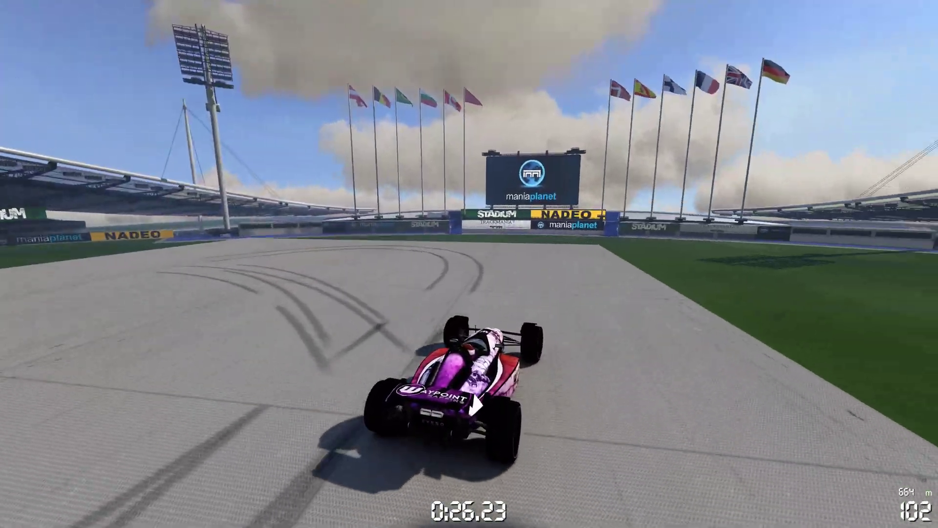
pyautogui.press('Down')
pyautogui.press('Left')
pyautogui.press('Up')
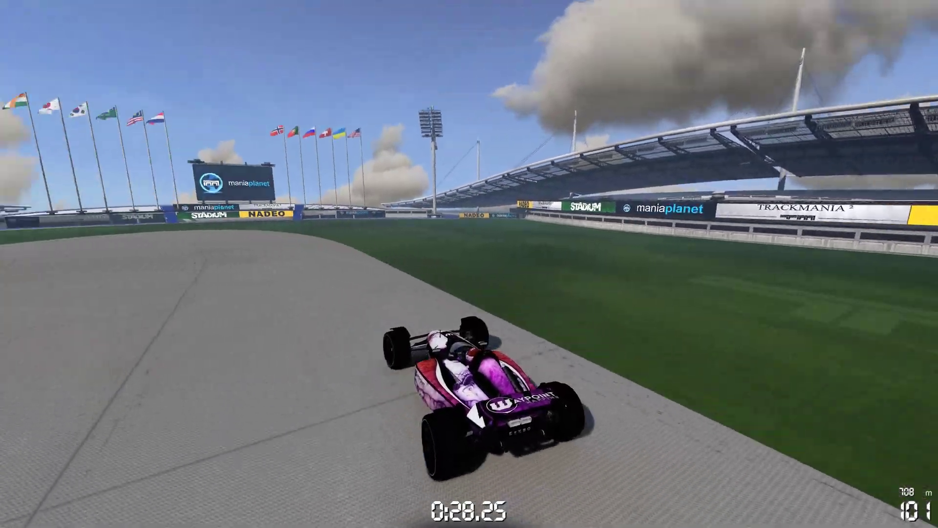
pyautogui.press('Up')
pyautogui.press('Left')
pyautogui.press('Down')
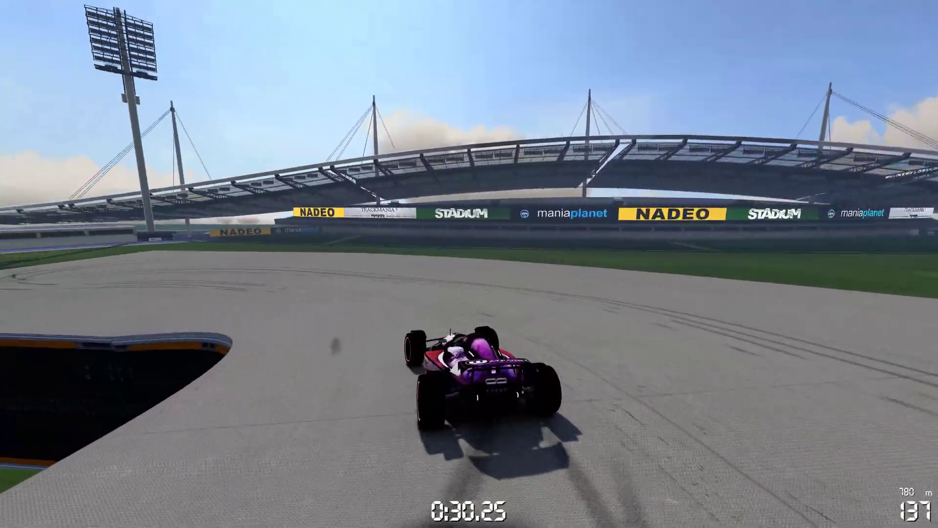
pyautogui.press('Left')
pyautogui.press('Down')
pyautogui.press('Up')
pyautogui.press('Right')
pyautogui.press('Down')
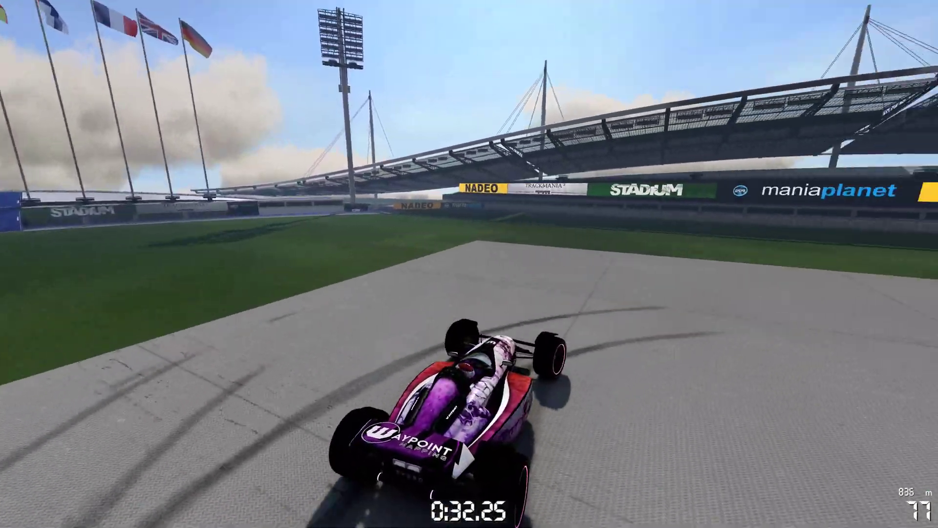
pyautogui.press('Left')
pyautogui.press('Up')
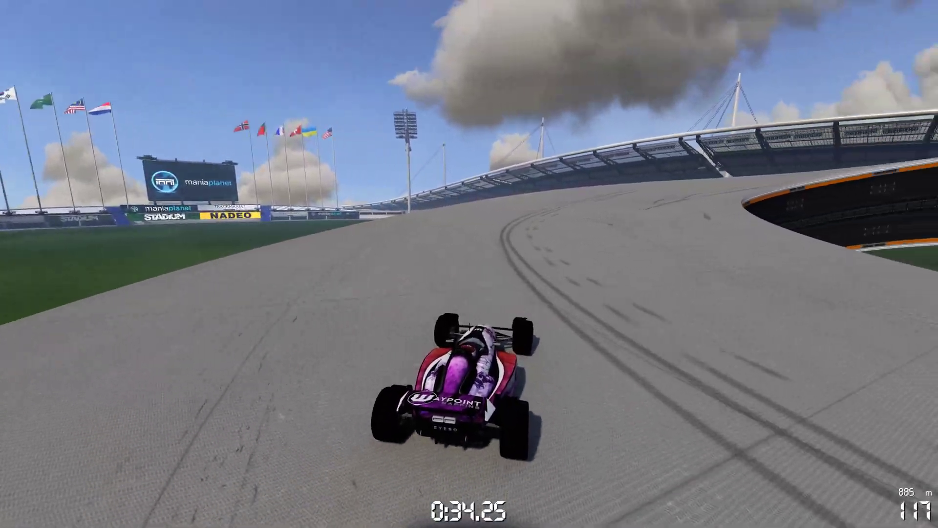
pyautogui.press('Escape')
pyautogui.press('alt')
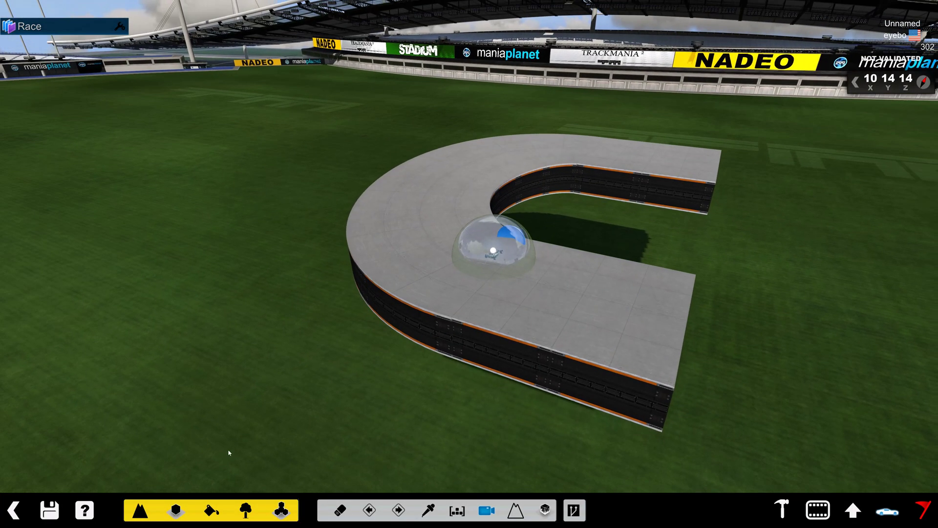
# Erase the placed 180-degree curve item that connects the two platforms in the map.
pyautogui.click(246, 510)
pyautogui.press('x')
pyautogui.click(433, 247)
pyautogui.press('x')
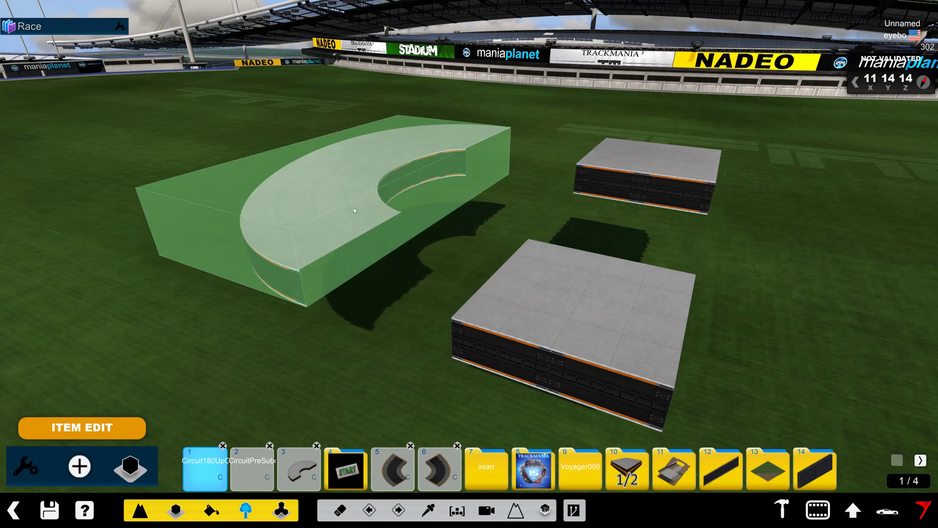
# Place a Circuit180UpOneLevel item apart from the two platforms and open it for mesh editing.
pyautogui.click(345, 209)
pyautogui.scroll(2, 460, 221)
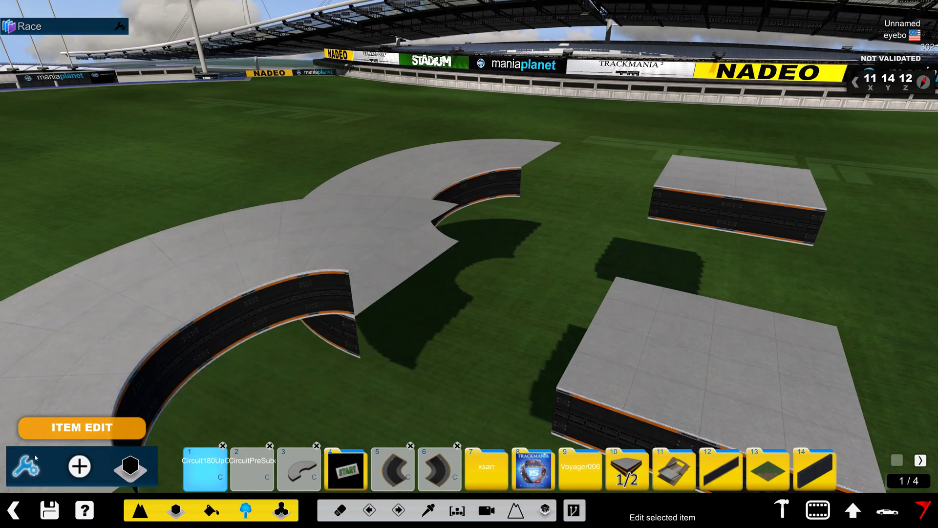
pyautogui.click(25, 465)
pyautogui.click(376, 229)
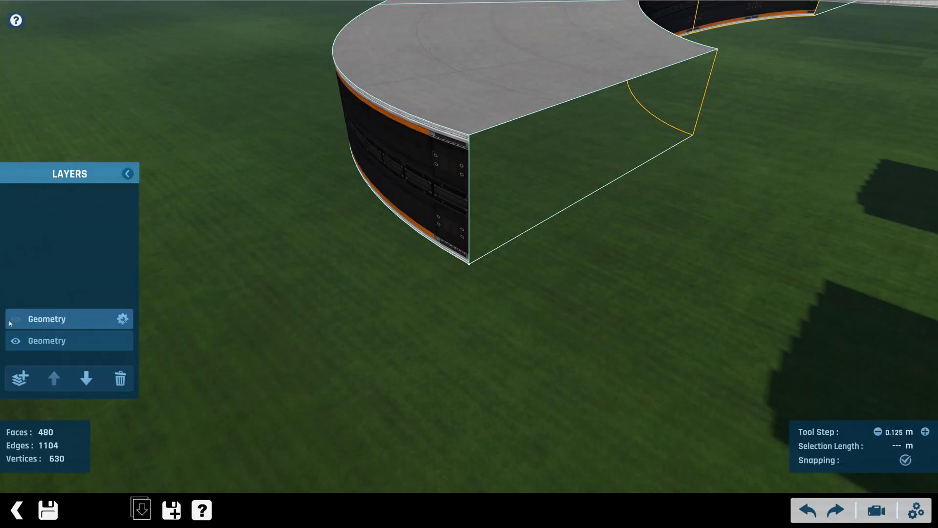
# Show and activate the upper Geometry layer, and rotate its loose end wall so the textured side faces the opposite way.
pyautogui.click(11, 323)
pyautogui.click(124, 319)
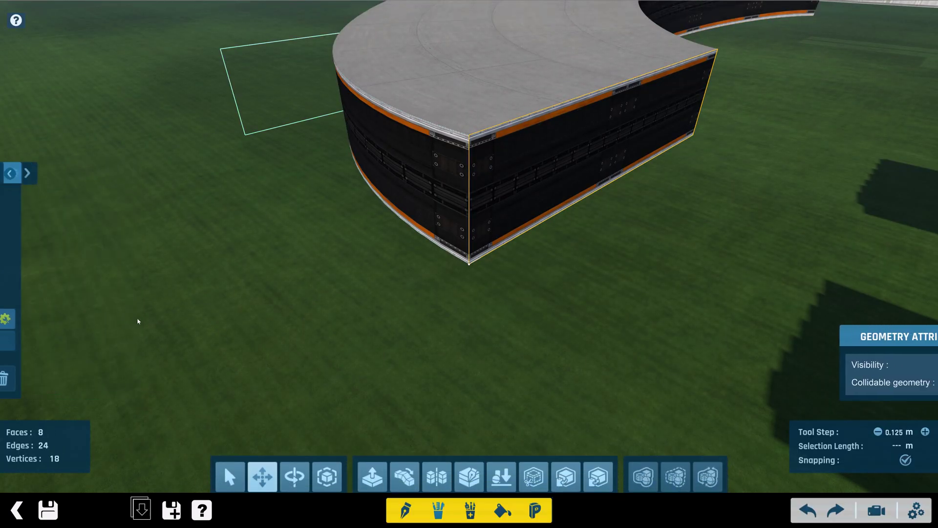
pyautogui.keyDown('alt'); pyautogui.moveTo(482, 197); pyautogui.dragTo(500, 182, button='right'); pyautogui.keyUp('alt')
pyautogui.click(321, 260)
pyautogui.keyDown('alt'); pyautogui.moveTo(541, 214); pyautogui.dragTo(356, 245, button='right'); pyautogui.keyUp('alt')
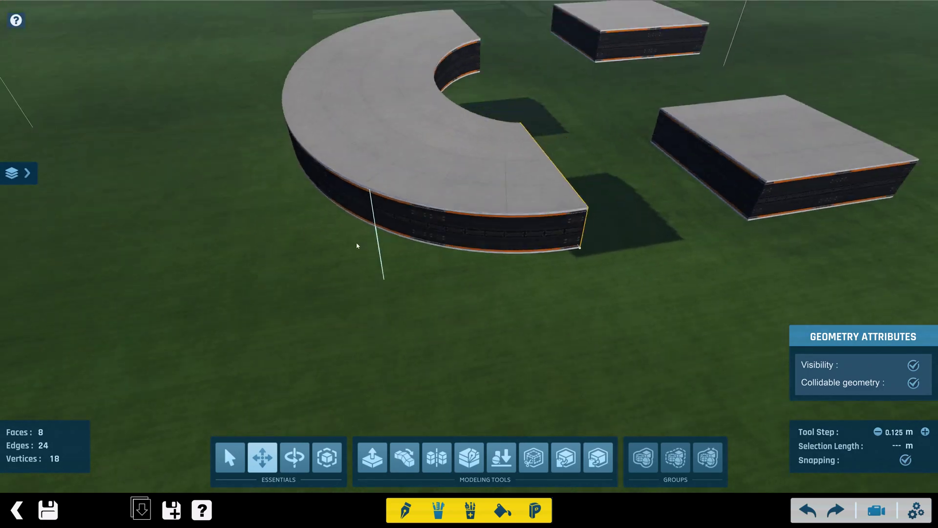
pyautogui.keyDown('alt'); pyautogui.moveTo(471, 67); pyautogui.dragTo(402, 149, button='right'); pyautogui.keyUp('alt')
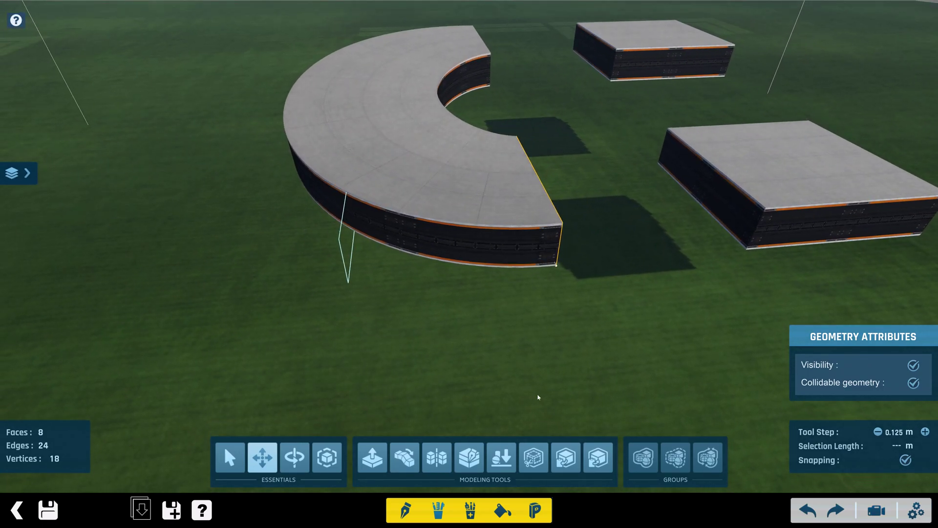
pyautogui.keyDown('alt'); pyautogui.moveTo(350, 261); pyautogui.dragTo(355, 286, button='right'); pyautogui.keyUp('alt')
pyautogui.click(356, 286)
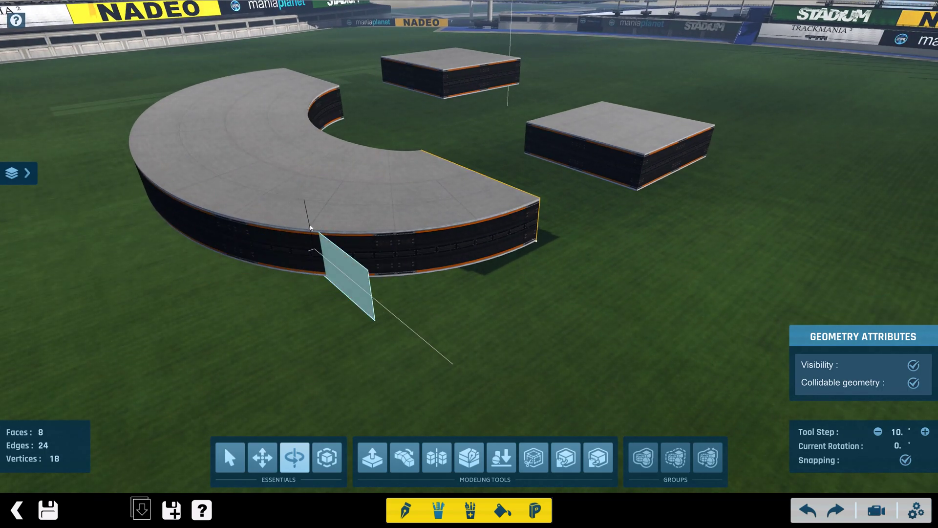
pyautogui.click(264, 204)
pyautogui.keyDown('alt'); pyautogui.moveTo(264, 203); pyautogui.dragTo(340, 261, button='right'); pyautogui.keyUp('alt')
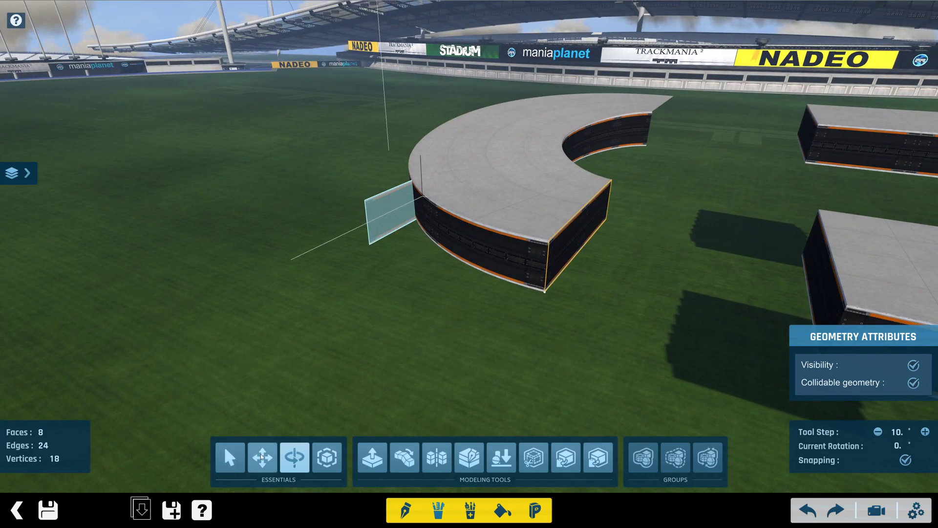
# Move the loose end wall toward the curve's open end, using a 16 m tool step and turning snapping off.
pyautogui.click(263, 457)
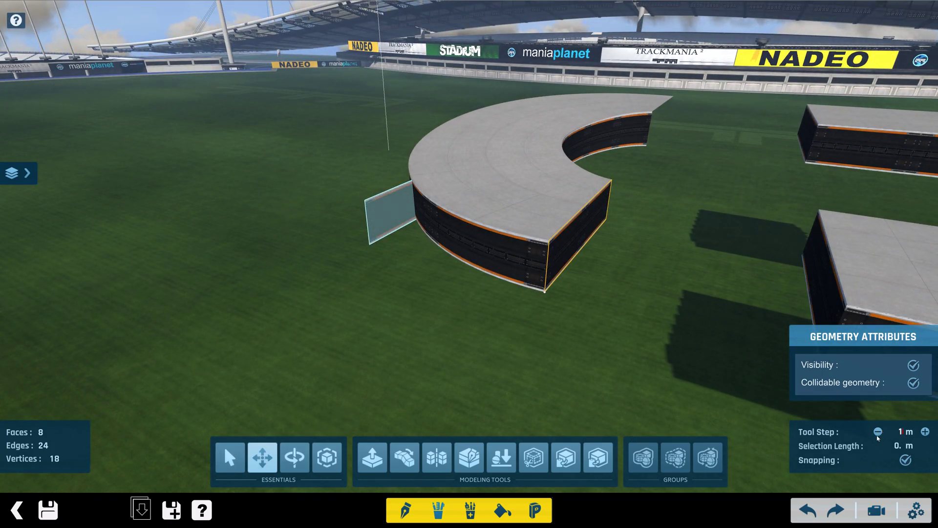
pyautogui.keyDown('alt'); pyautogui.moveTo(432, 232); pyautogui.dragTo(429, 201, button='right'); pyautogui.keyUp('alt')
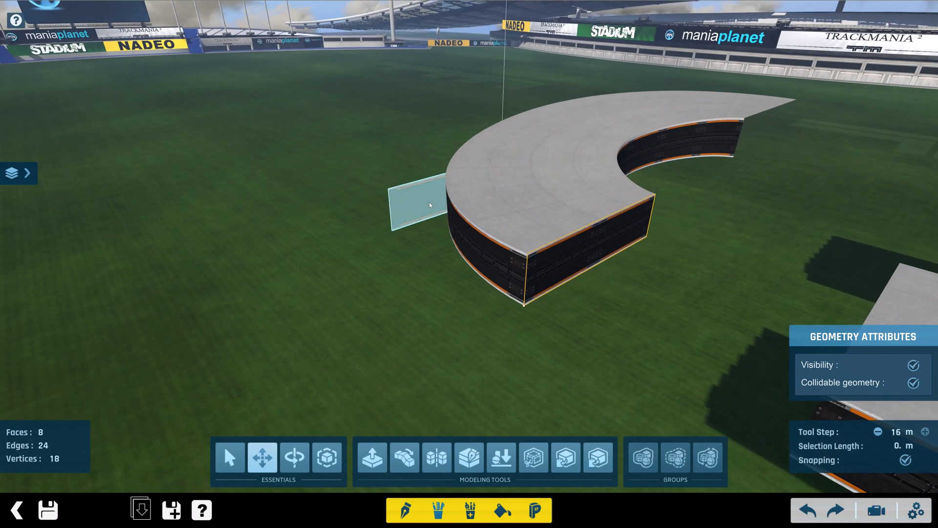
pyautogui.click(428, 201)
pyautogui.click(628, 312)
pyautogui.moveTo(620, 311); pyautogui.dragTo(436, 205)
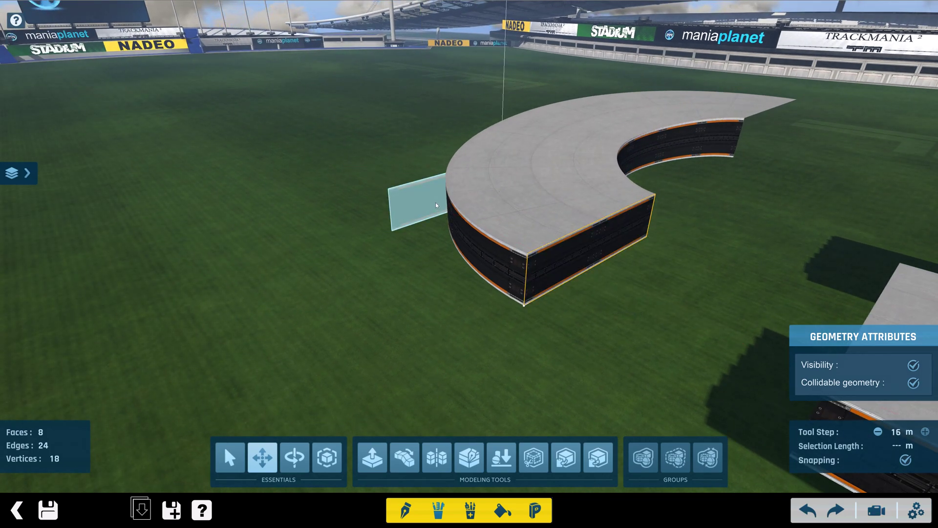
pyautogui.rightClick(566, 167)
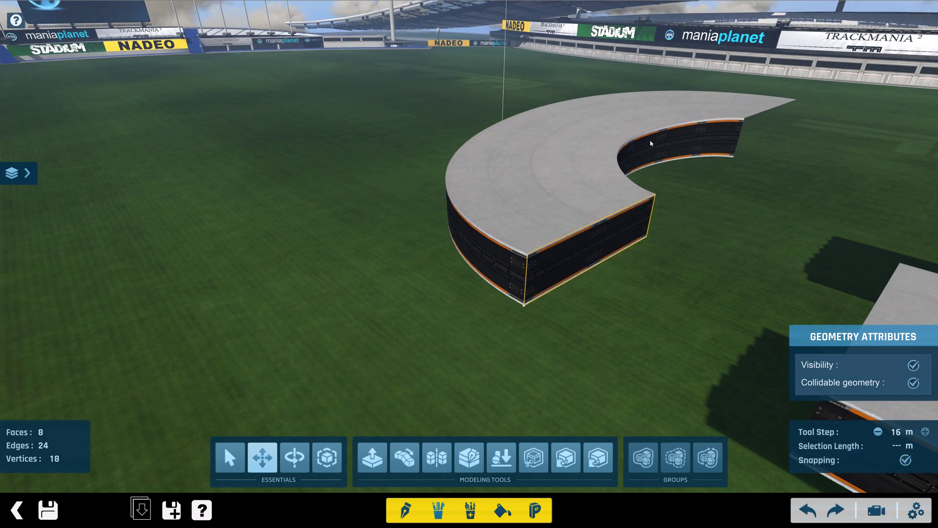
pyautogui.click(905, 460)
pyautogui.moveTo(602, 212); pyautogui.dragTo(694, 247, button='right')
pyautogui.moveTo(552, 198); pyautogui.dragTo(490, 193)
pyautogui.moveTo(490, 193); pyautogui.dragTo(550, 194, button='right')
pyautogui.moveTo(550, 195); pyautogui.dragTo(463, 266)
pyautogui.moveTo(462, 266); pyautogui.dragTo(480, 277, button='right')
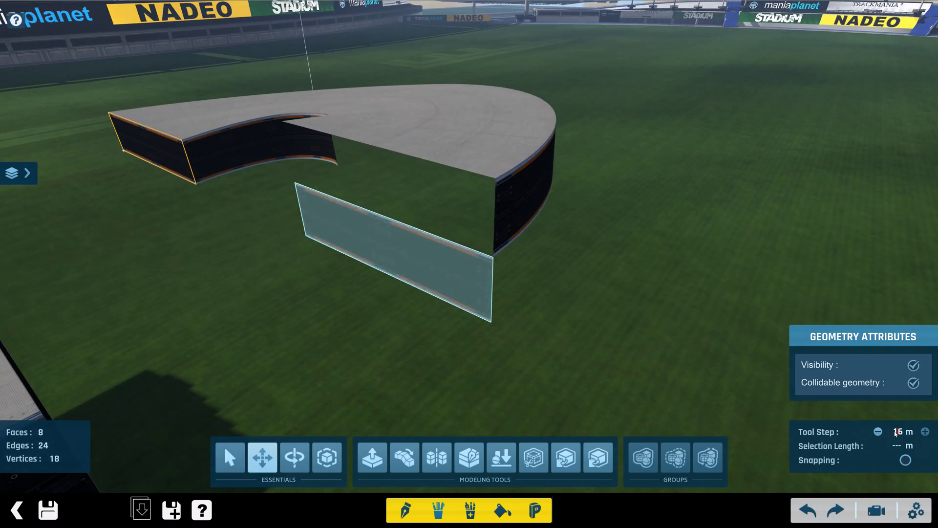
# Reduce the move step to 8 m and fit the wall flush against the curve's open end.
pyautogui.press('-')
pyautogui.keyDown('alt'); pyautogui.moveTo(449, 306); pyautogui.dragTo(451, 304, button='right'); pyautogui.keyUp('alt')
pyautogui.moveTo(435, 280); pyautogui.dragTo(437, 230)
pyautogui.keyDown('alt'); pyautogui.moveTo(264, 243); pyautogui.dragTo(335, 272, button='right'); pyautogui.keyUp('alt')
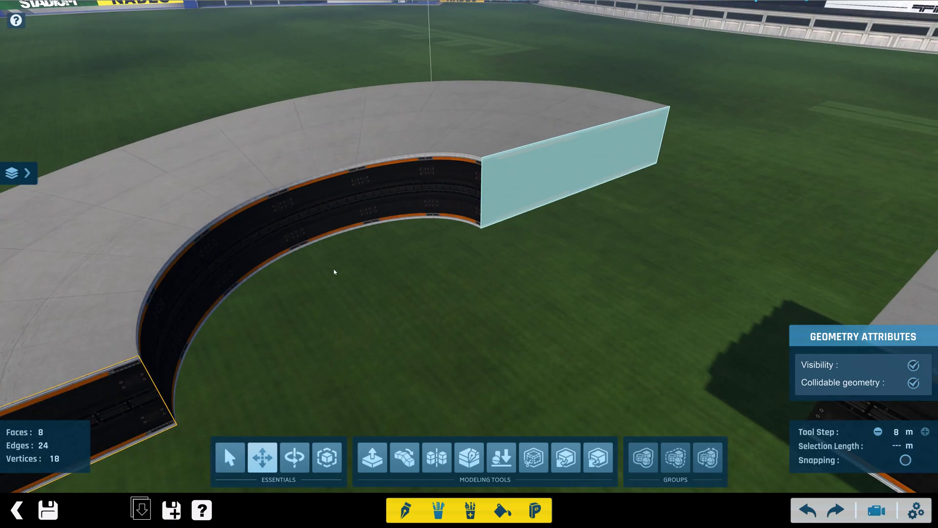
pyautogui.keyDown('alt'); pyautogui.moveTo(335, 272); pyautogui.dragTo(355, 254); pyautogui.keyUp('alt')
pyautogui.keyDown('alt'); pyautogui.scroll(-2, 353, 358); pyautogui.keyUp('alt')
pyautogui.keyDown('alt'); pyautogui.moveTo(354, 358); pyautogui.dragTo(371, 345); pyautogui.keyUp('alt')
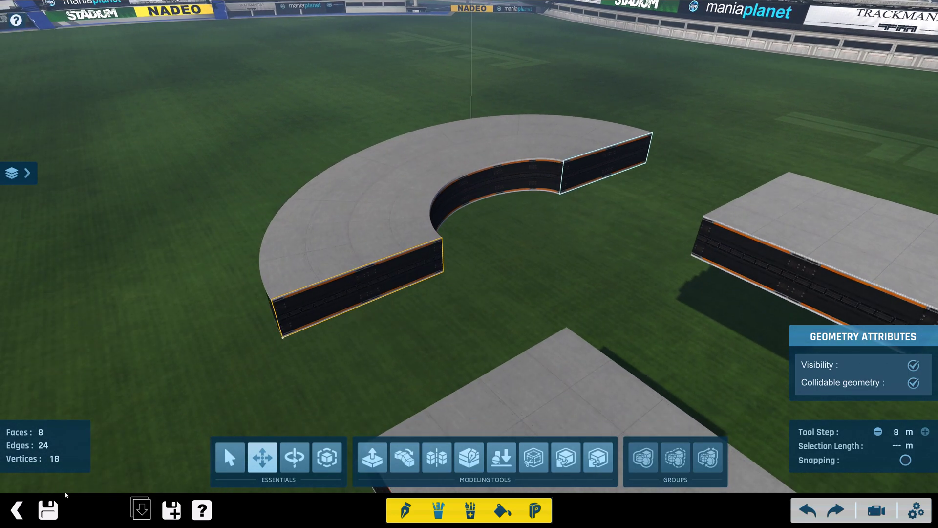
# Save the curve mesh with its closed end over the existing item and return to the map editor.
pyautogui.click(48, 510)
pyautogui.click(438, 419)
pyautogui.click(364, 283)
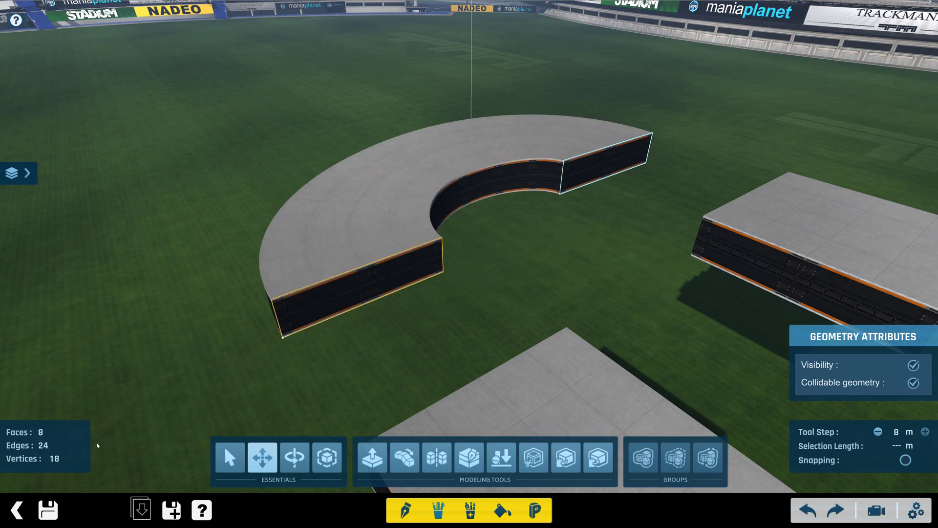
pyautogui.click(17, 510)
pyautogui.keyDown('alt'); pyautogui.moveTo(384, 265); pyautogui.dragTo(396, 293); pyautogui.keyUp('alt')
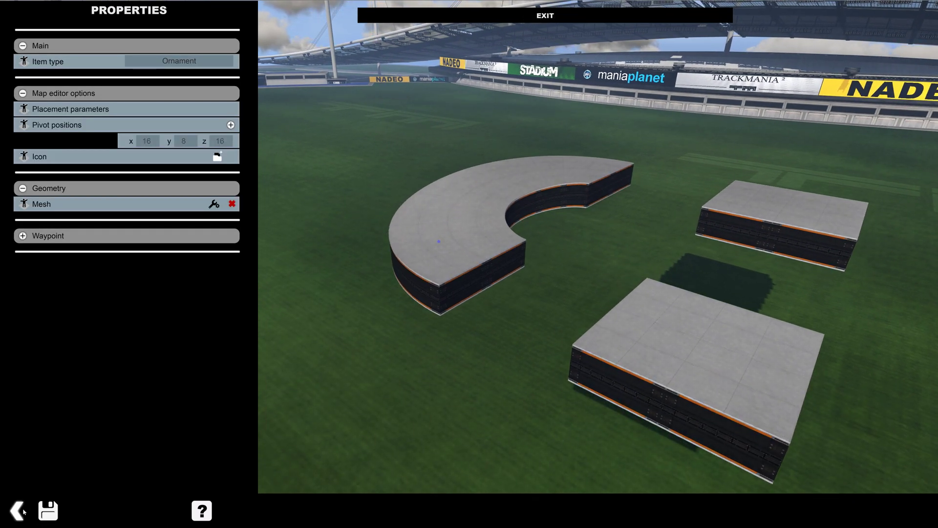
pyautogui.click(23, 511)
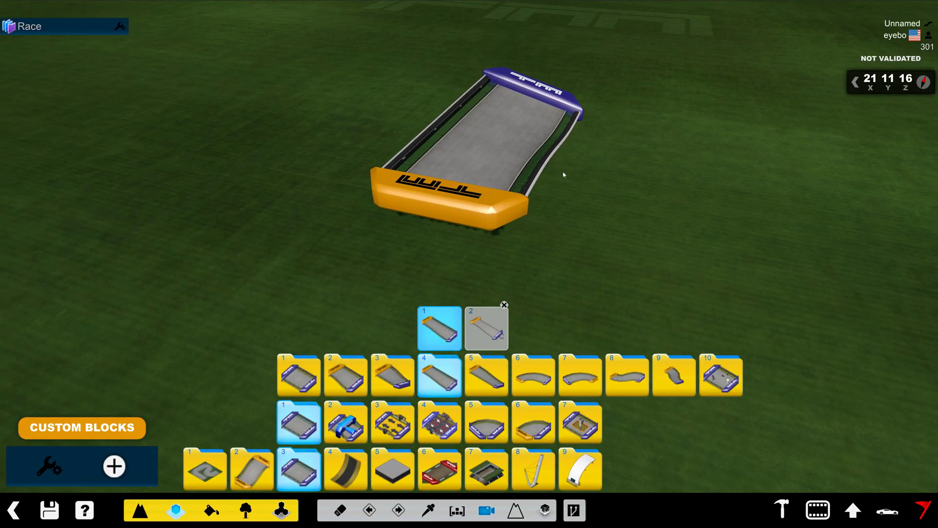
# Create a new item from the railed platform block placed in the map and open its mesh for editing.
pyautogui.keyDown('ctrl'); pyautogui.click(520, 174); pyautogui.keyUp('ctrl')
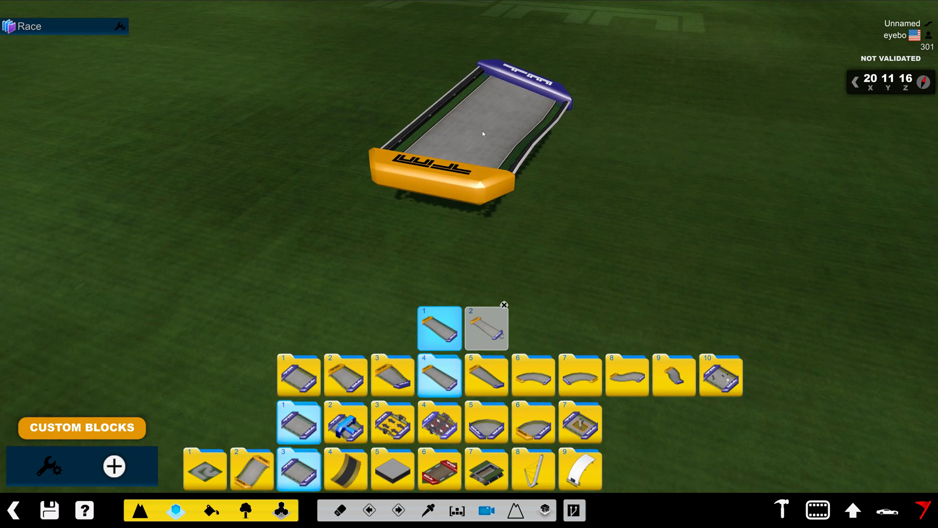
pyautogui.click(239, 513)
pyautogui.click(117, 461)
pyautogui.click(458, 137)
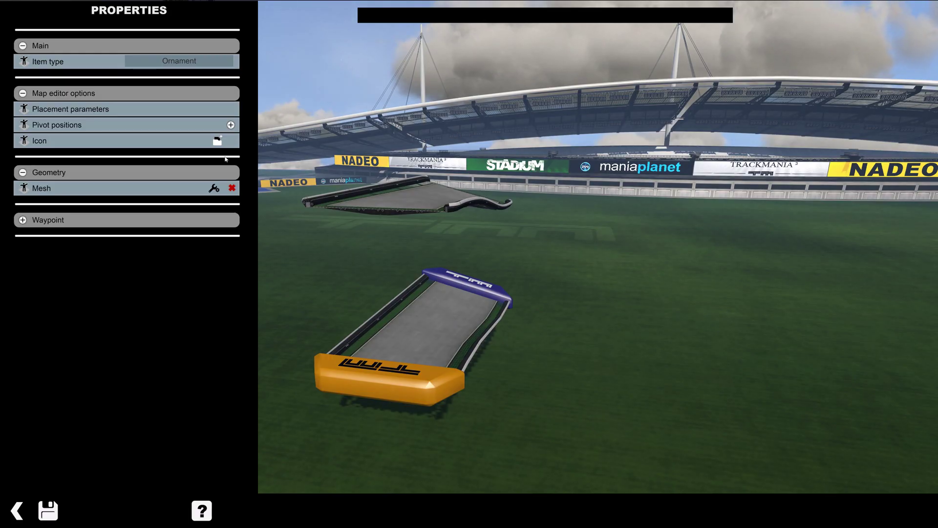
pyautogui.click(213, 189)
pyautogui.scroll(-2, 466, 293)
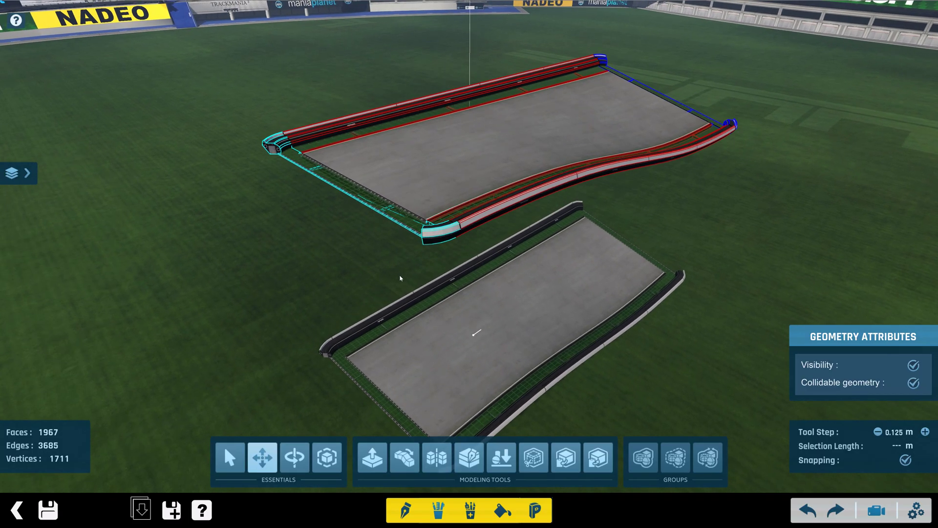
# Delete the border pieces at both ends of the railed platform mesh.
pyautogui.scroll(2, 400, 275)
pyautogui.click(429, 275)
pyautogui.press('Delete')
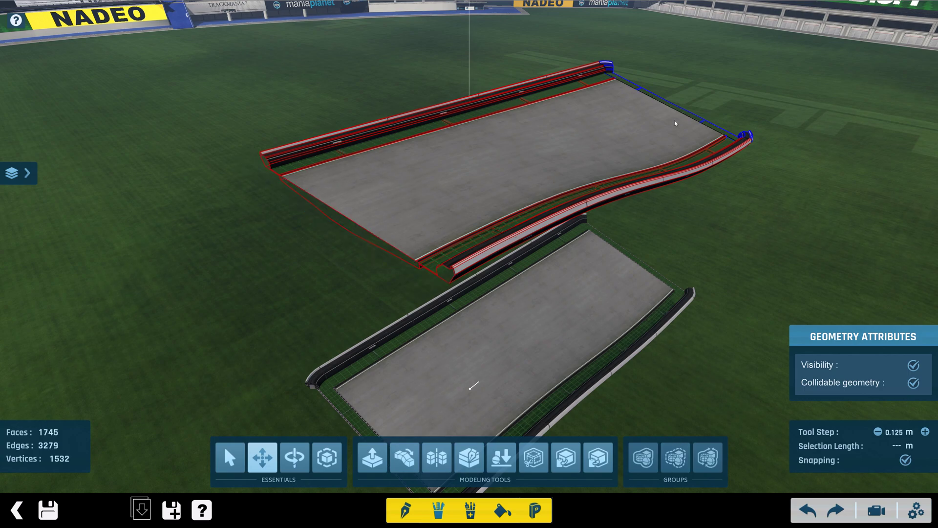
pyautogui.click(675, 107)
pyautogui.press('Delete')
pyautogui.keyDown('alt'); pyautogui.moveTo(330, 237); pyautogui.dragTo(386, 259); pyautogui.keyUp('alt')
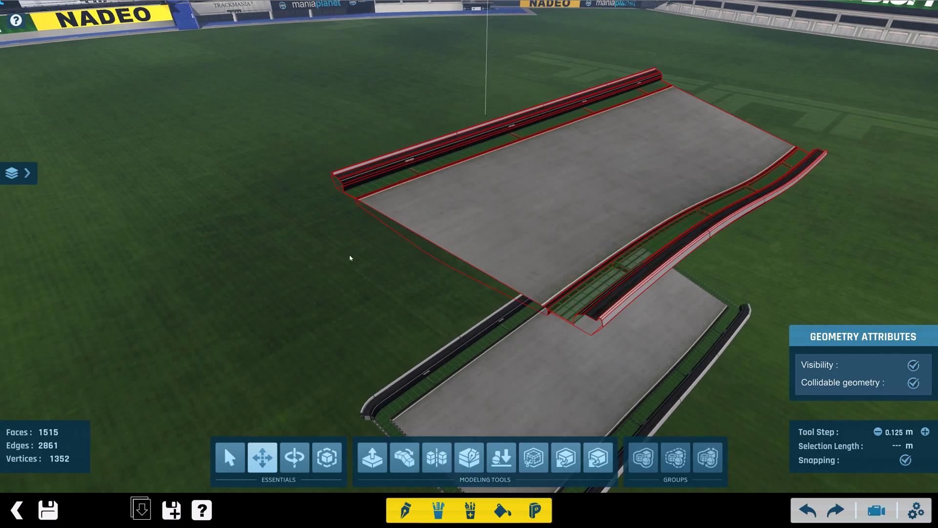
# Ungroup the remaining platform geometry and examine the polygon subdivisions of its road surface and side rails.
pyautogui.keyDown('alt'); pyautogui.moveTo(386, 260); pyautogui.dragTo(522, 242, button='right'); pyautogui.keyUp('alt')
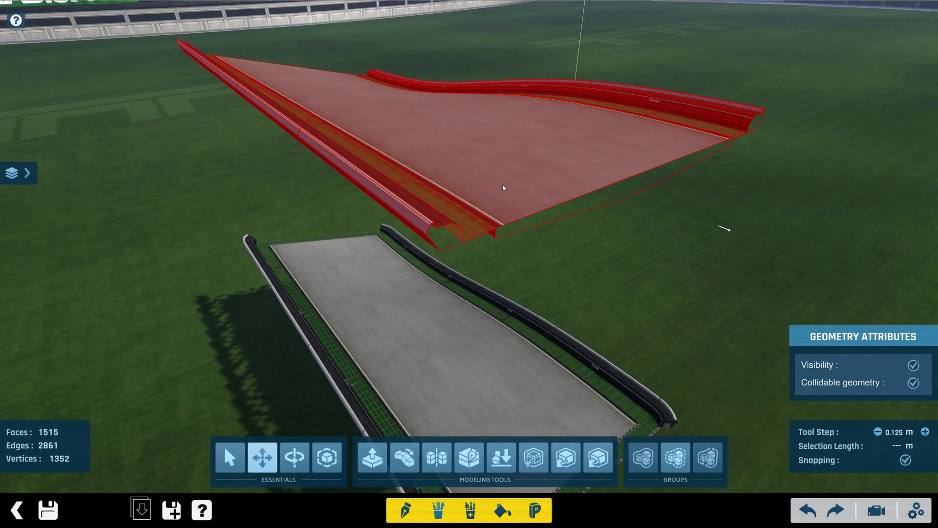
pyautogui.press('u')
pyautogui.keyDown('alt'); pyautogui.moveTo(503, 185); pyautogui.dragTo(377, 159, button='right'); pyautogui.keyUp('alt')
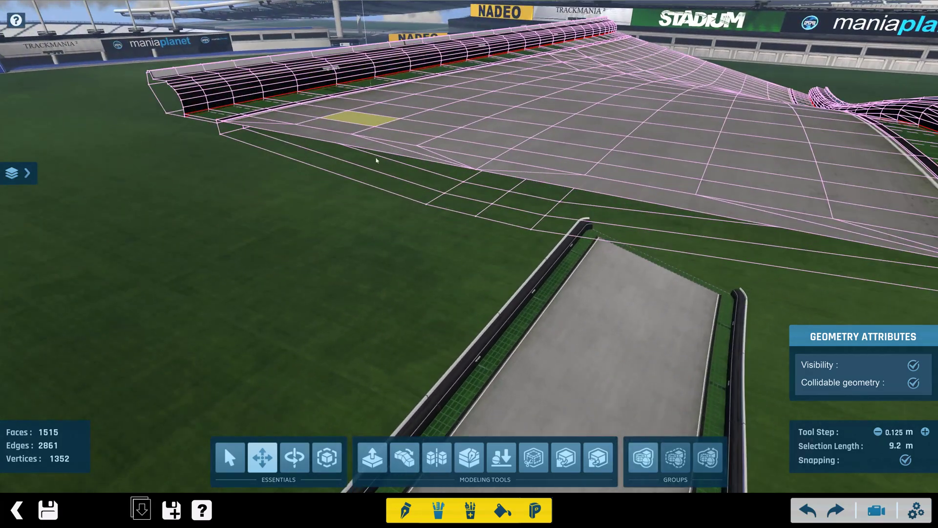
pyautogui.scroll(3, 370, 178)
pyautogui.keyDown('alt'); pyautogui.moveTo(490, 164); pyautogui.dragTo(396, 168, button='right'); pyautogui.keyUp('alt')
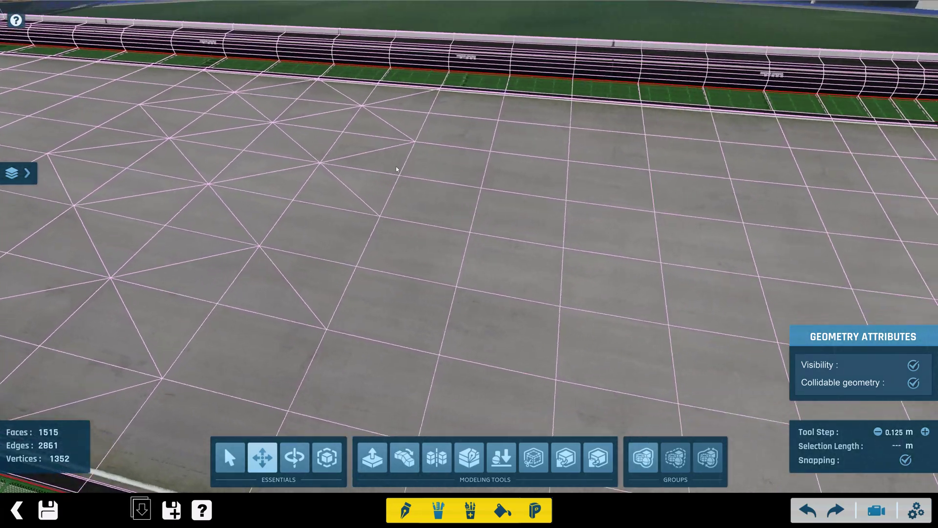
pyautogui.scroll(-3, 519, 115)
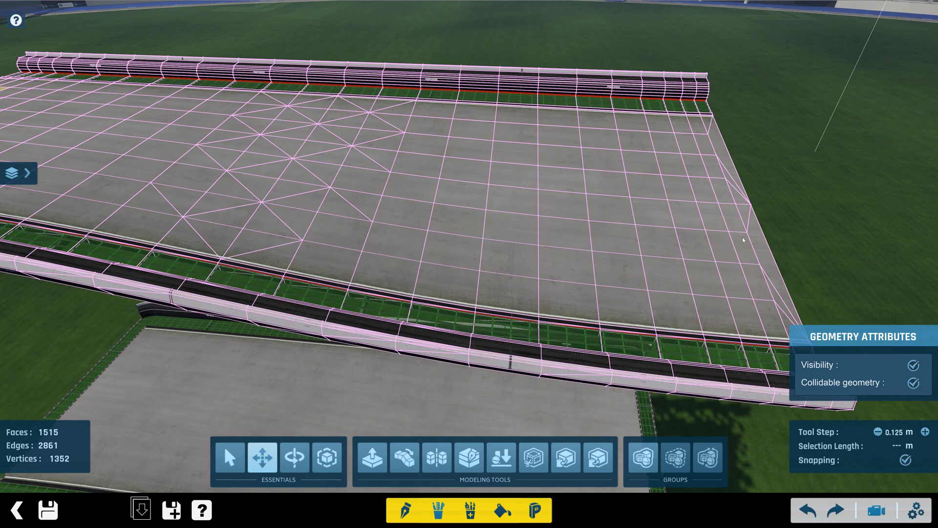
pyautogui.moveTo(337, 159); pyautogui.dragTo(523, 187, button='right')
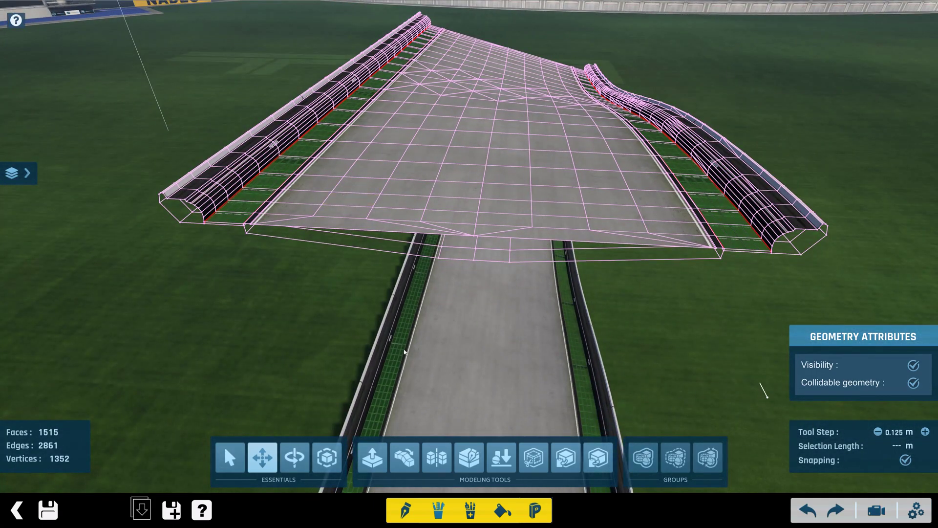
pyautogui.keyDown('alt'); pyautogui.moveTo(367, 339); pyautogui.dragTo(381, 322, button='right'); pyautogui.keyUp('alt')
pyautogui.scroll(-2, 378, 292)
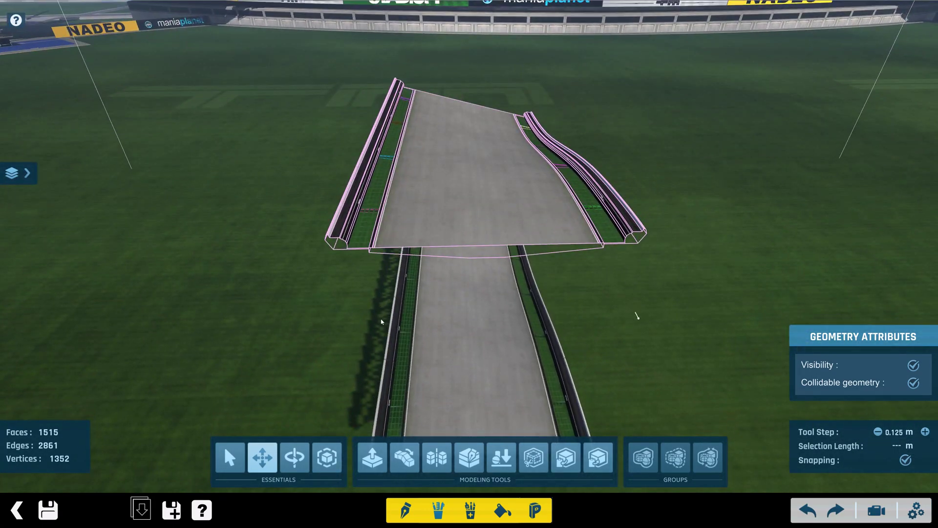
pyautogui.keyDown('alt'); pyautogui.moveTo(406, 293); pyautogui.dragTo(403, 266, button='right'); pyautogui.keyUp('alt')
pyautogui.scroll(-3, 403, 266)
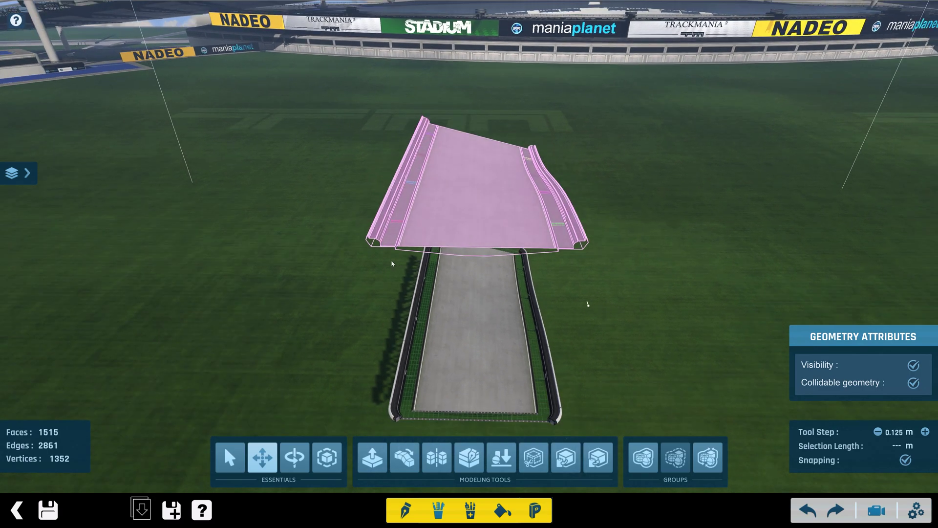
# Deform the platform mesh along its length by shifting its far end sideways 32 m, then set the tool step to 8 m.
pyautogui.click(408, 457)
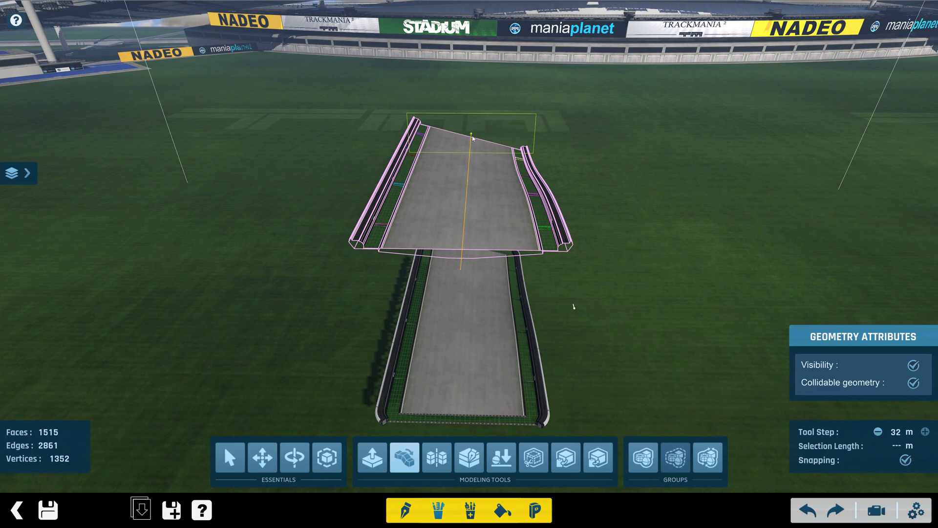
pyautogui.keyDown('alt'); pyautogui.moveTo(471, 134); pyautogui.dragTo(435, 335); pyautogui.keyUp('alt')
pyautogui.keyDown('alt'); pyautogui.scroll(3, 435, 335); pyautogui.keyUp('alt')
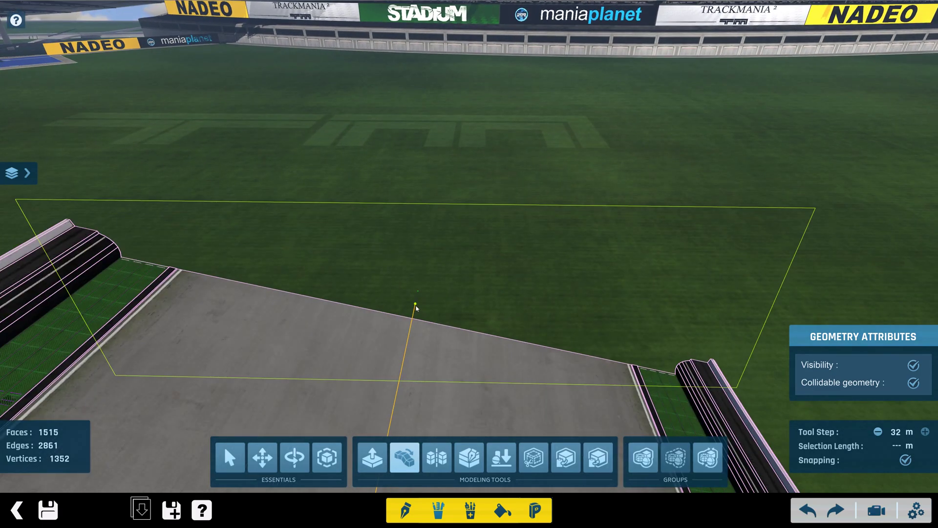
pyautogui.scroll(-5, 416, 307)
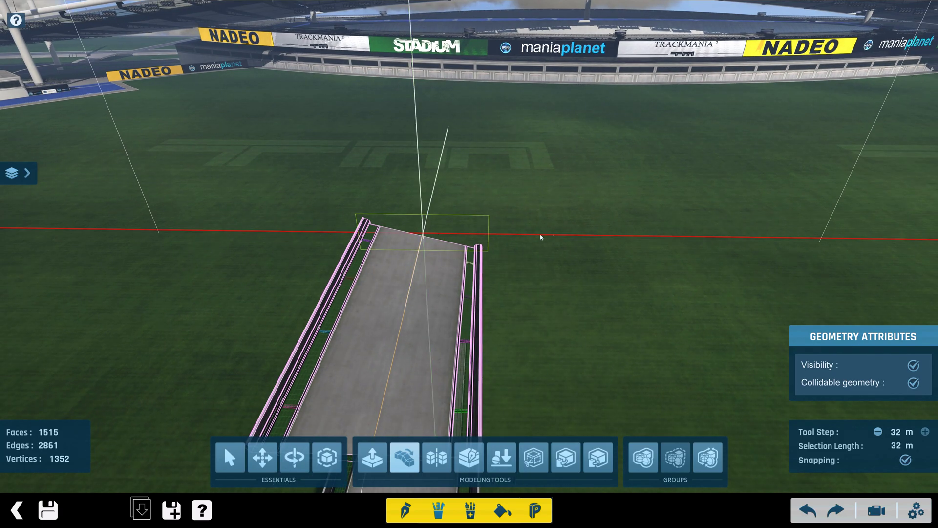
pyautogui.click(541, 234)
pyautogui.keyDown('alt'); pyautogui.moveTo(482, 249); pyautogui.dragTo(488, 235, button='right'); pyautogui.keyUp('alt')
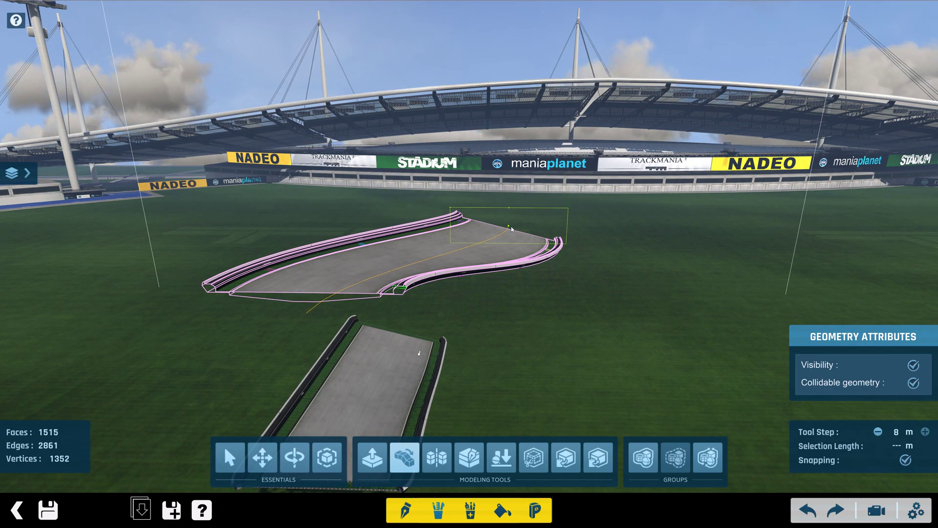
pyautogui.keyDown('alt'); pyautogui.moveTo(455, 250); pyautogui.dragTo(548, 122, button='right'); pyautogui.keyUp('alt')
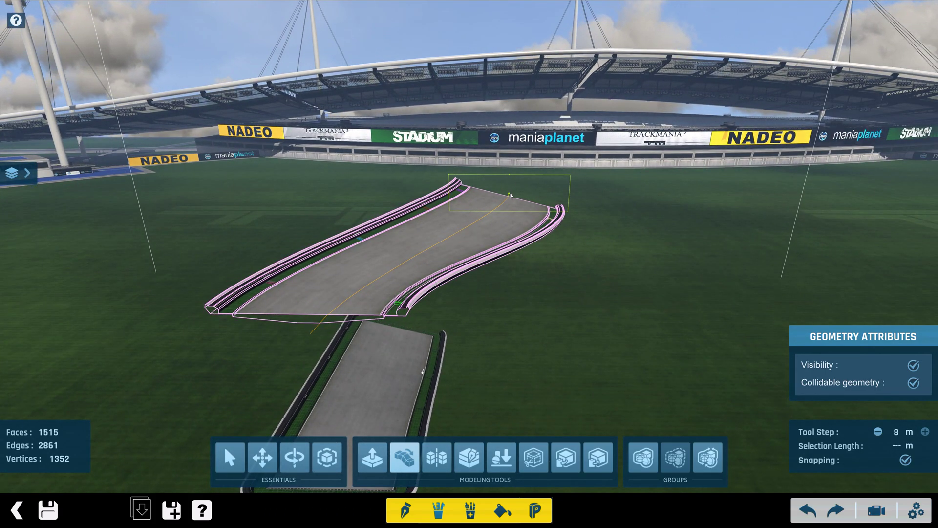
# Set the tool step to 32 m, check the deformed platform mesh from several sides, and leave deformation for the Move tool.
pyautogui.moveTo(511, 170); pyautogui.dragTo(786, 382, button='right')
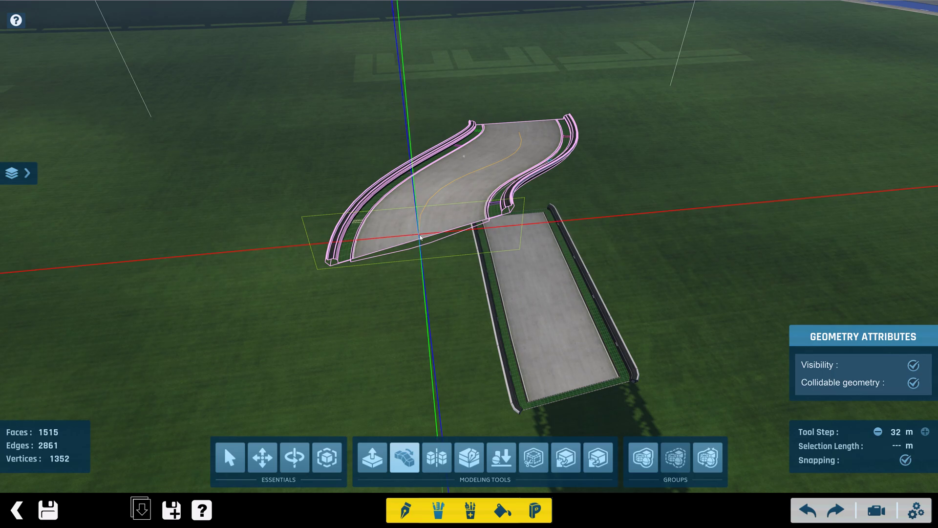
pyautogui.moveTo(748, 209); pyautogui.dragTo(570, 181, button='right')
pyautogui.moveTo(506, 178); pyautogui.dragTo(608, 158, button='right')
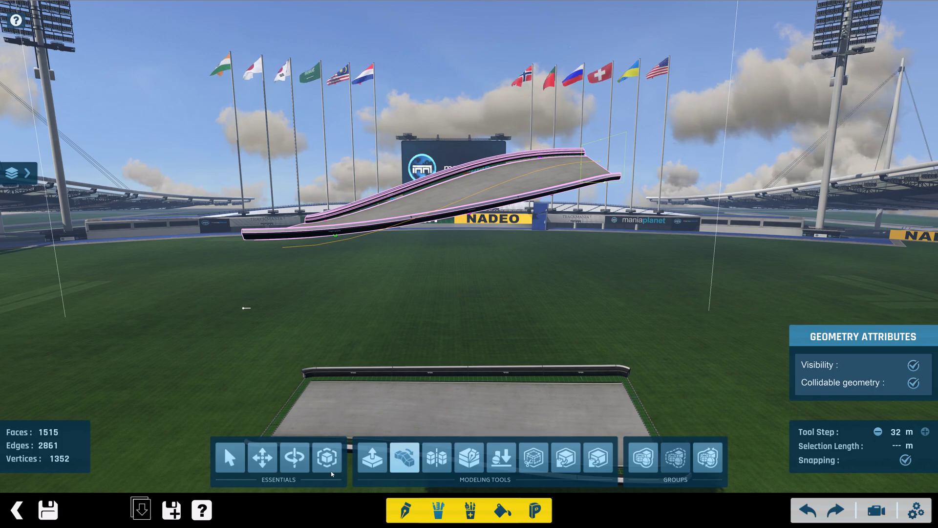
pyautogui.click(262, 457)
pyautogui.moveTo(361, 304); pyautogui.dragTo(504, 324, button='right')
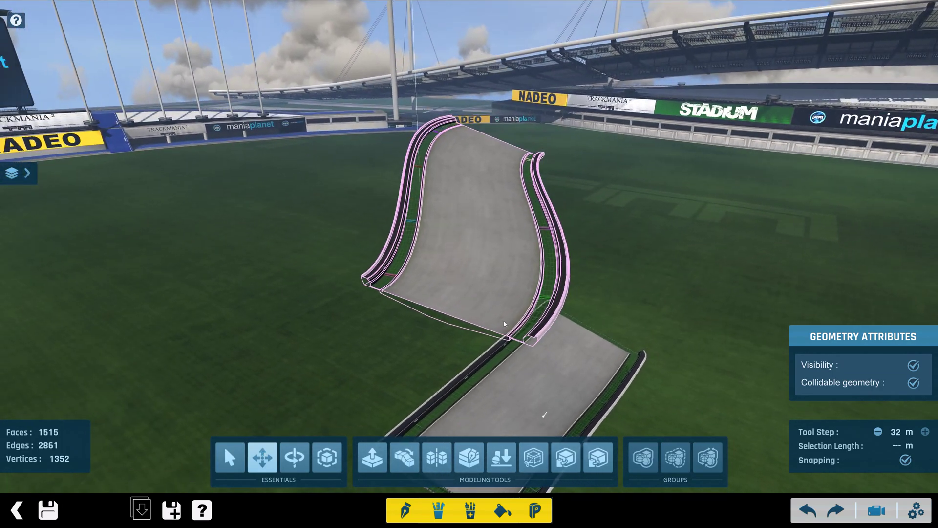
# Save the deformed platform mesh and return to the item editor.
pyautogui.click(48, 510)
pyautogui.click(461, 423)
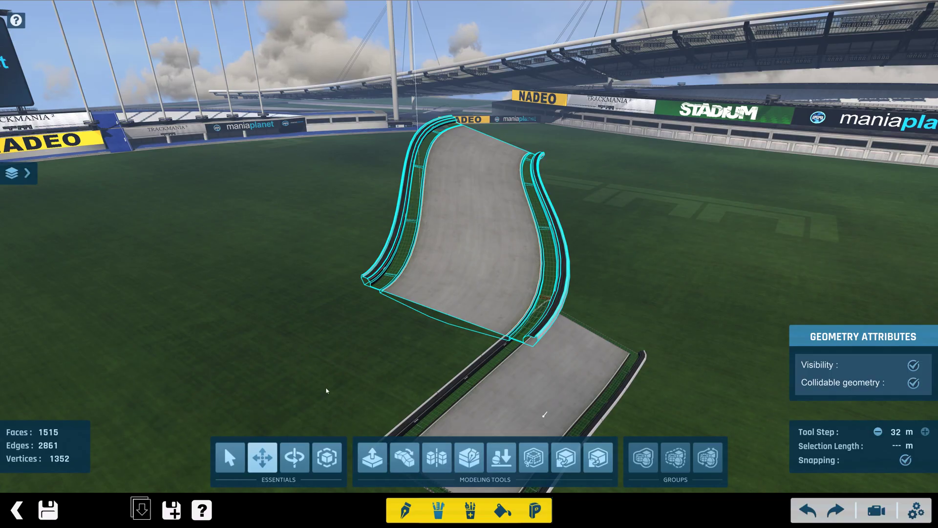
pyautogui.click(17, 510)
# Show the item's placement parameters and add a pivot position to it.
pyautogui.click(214, 110)
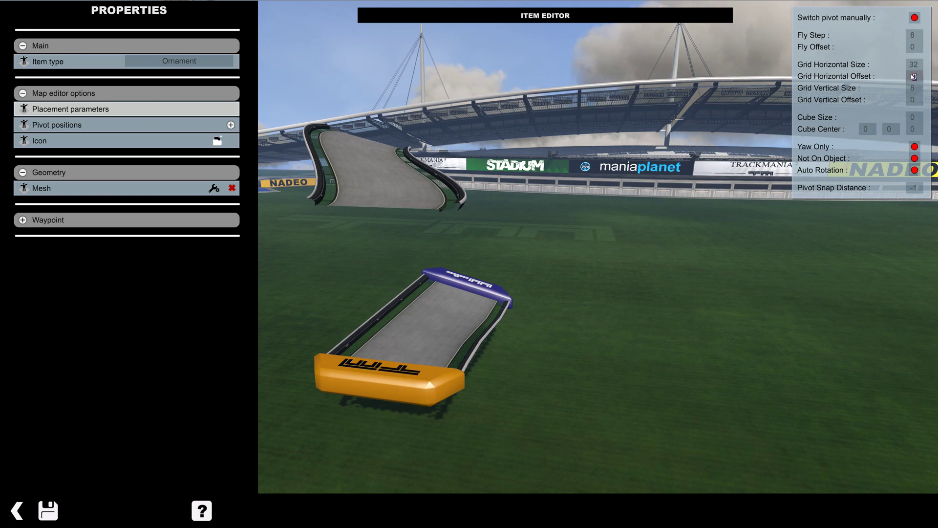
pyautogui.click(230, 125)
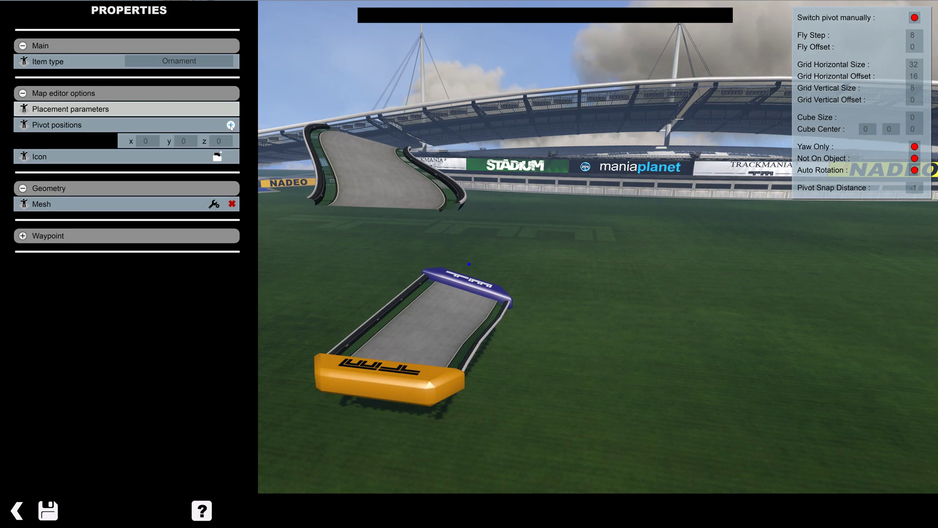